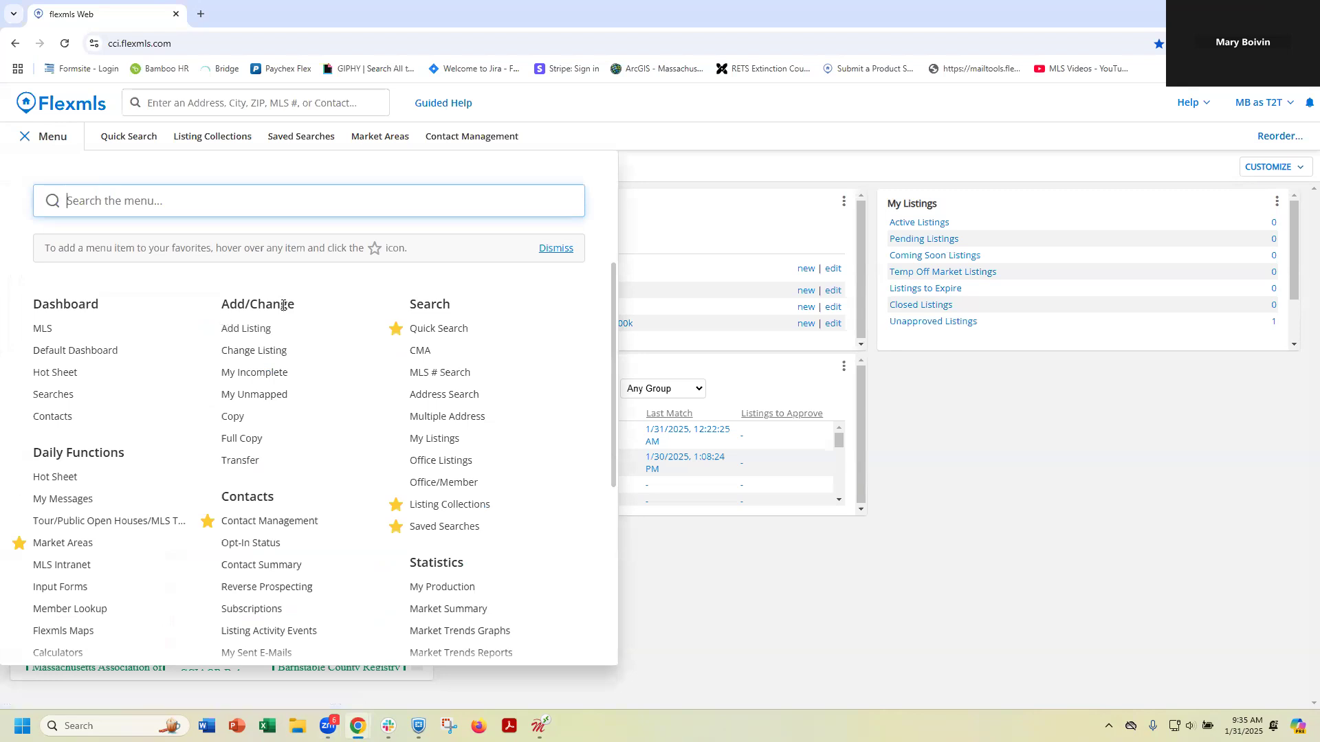
Step: Start a new listing with property type Residential and assign the test agent as the listing member
{"action": "left_click", "coordinate": [259, 330]}
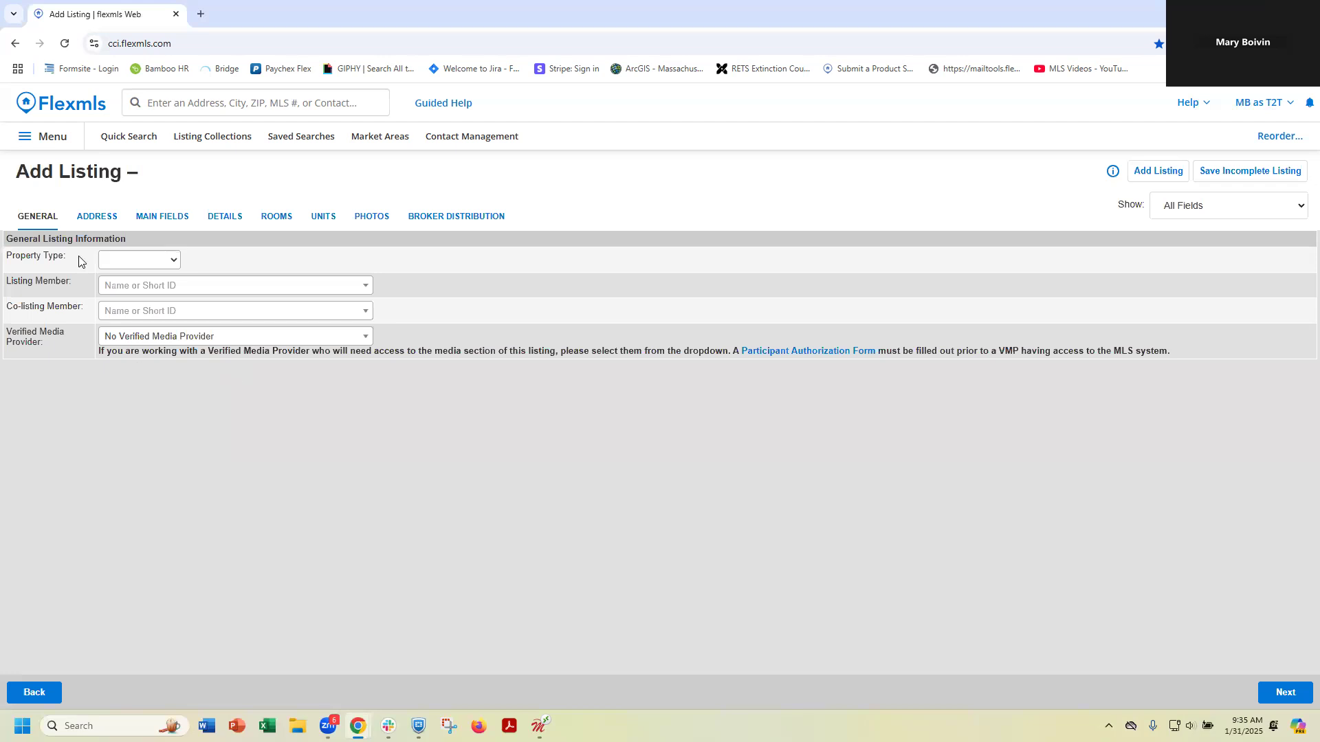
{"action": "left_click", "coordinate": [162, 264]}
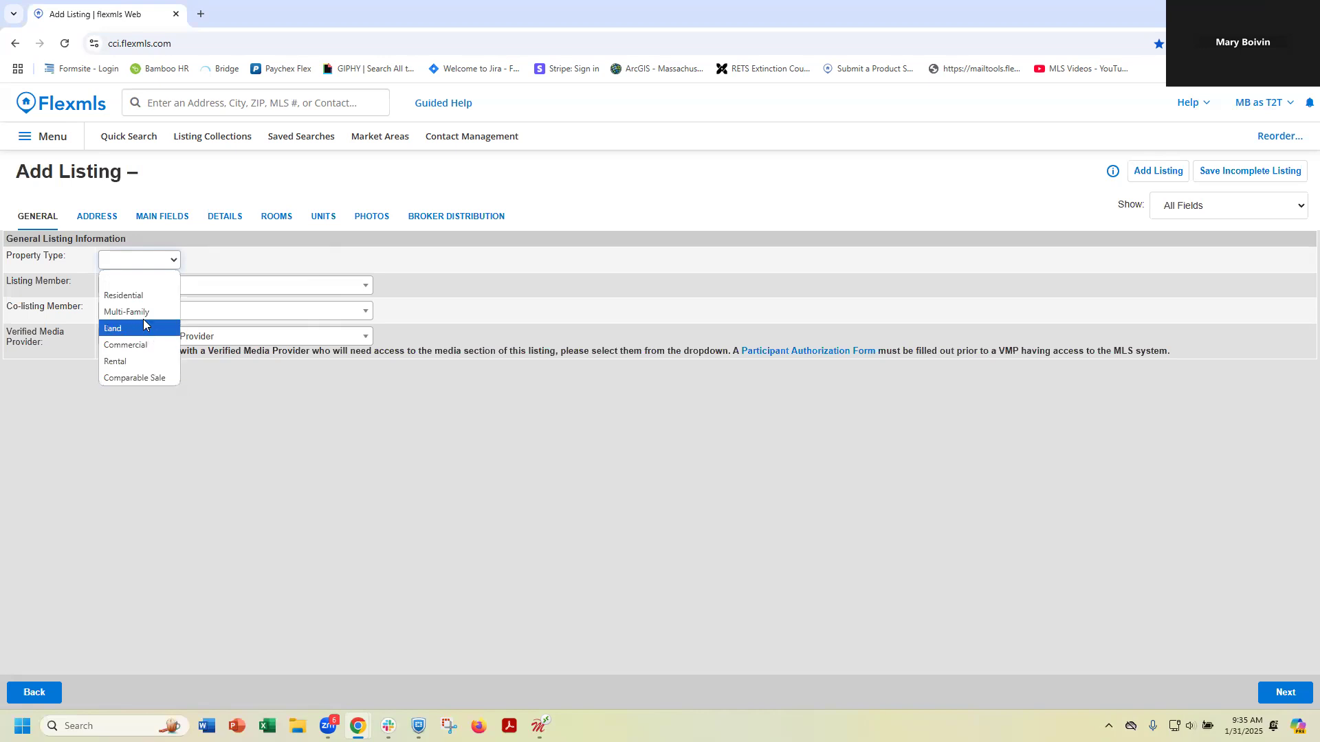
{"action": "left_click", "coordinate": [126, 302]}
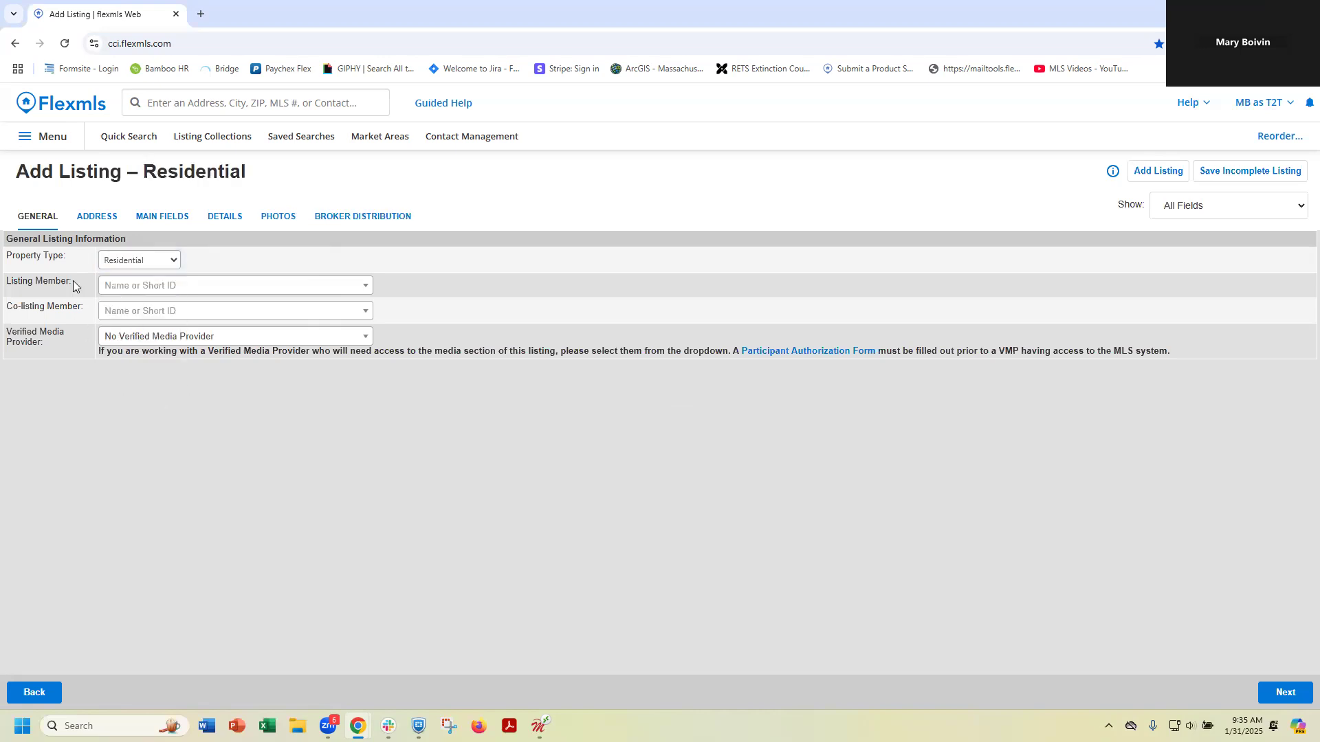
{"action": "left_click", "coordinate": [120, 292]}
{"action": "type", "text": "test"}
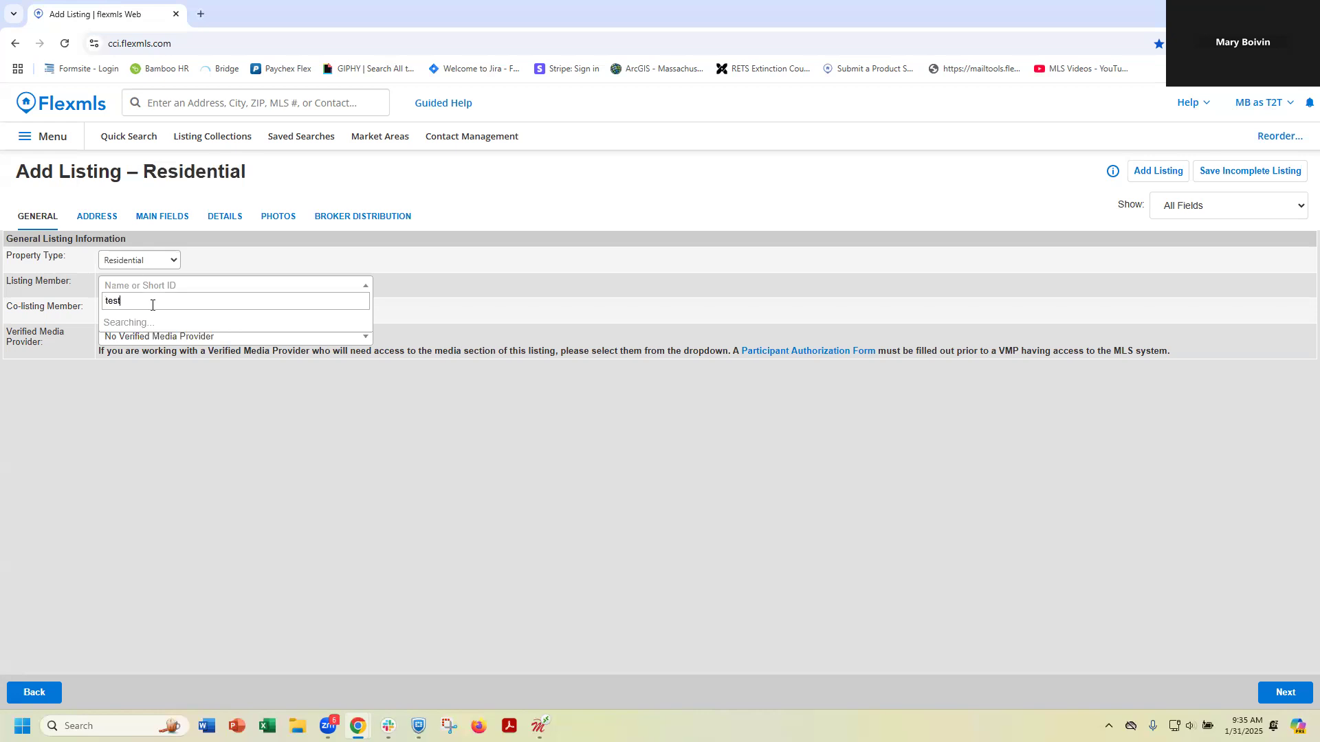
{"action": "left_click", "coordinate": [187, 343]}
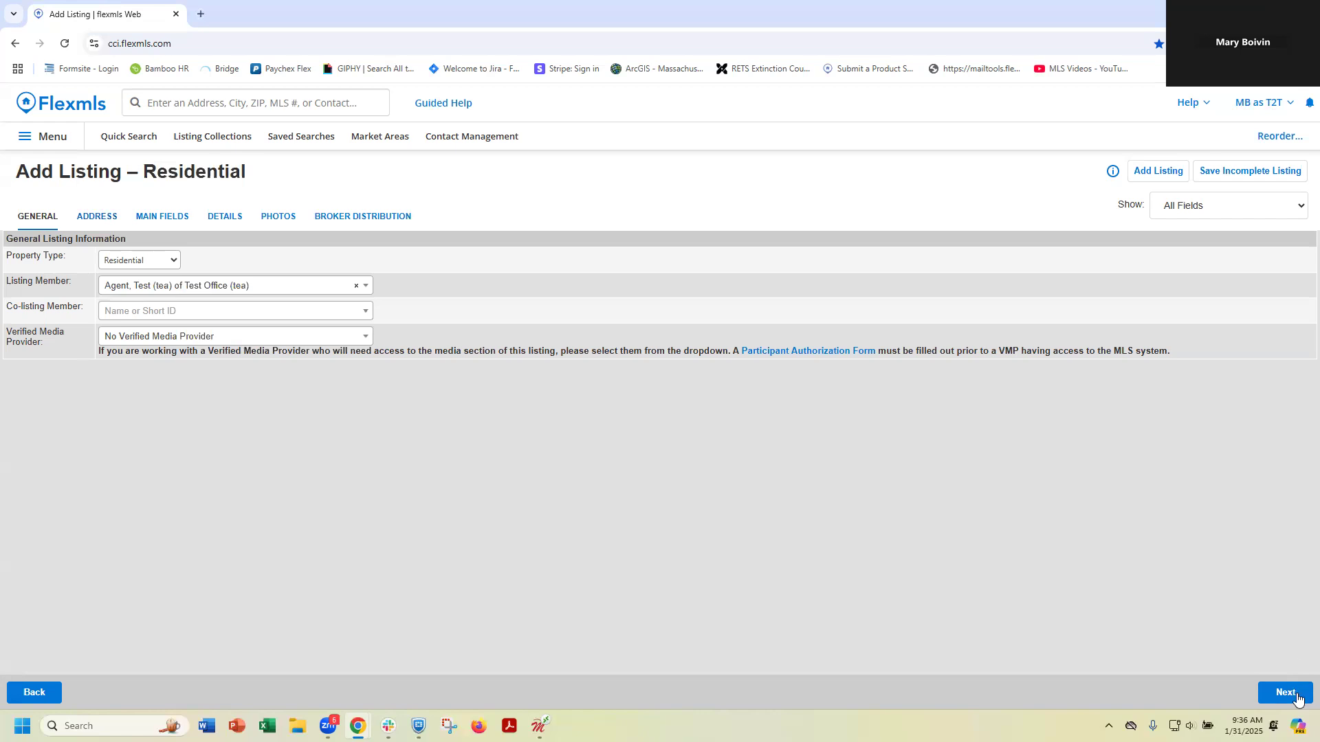
Step: Enter the property's street number and street name in the listing's address section
{"action": "left_click", "coordinate": [92, 218]}
{"action": "left_click", "coordinate": [30, 260]}
{"action": "type", "text": "22"}
{"action": "key", "text": "Tab"}
{"action": "key", "text": "Tab"}
{"action": "key", "text": "Tab"}
{"action": "key", "text": "Tab"}
{"action": "key", "text": "shift+Tab"}
{"action": "type", "text": "Micc"}
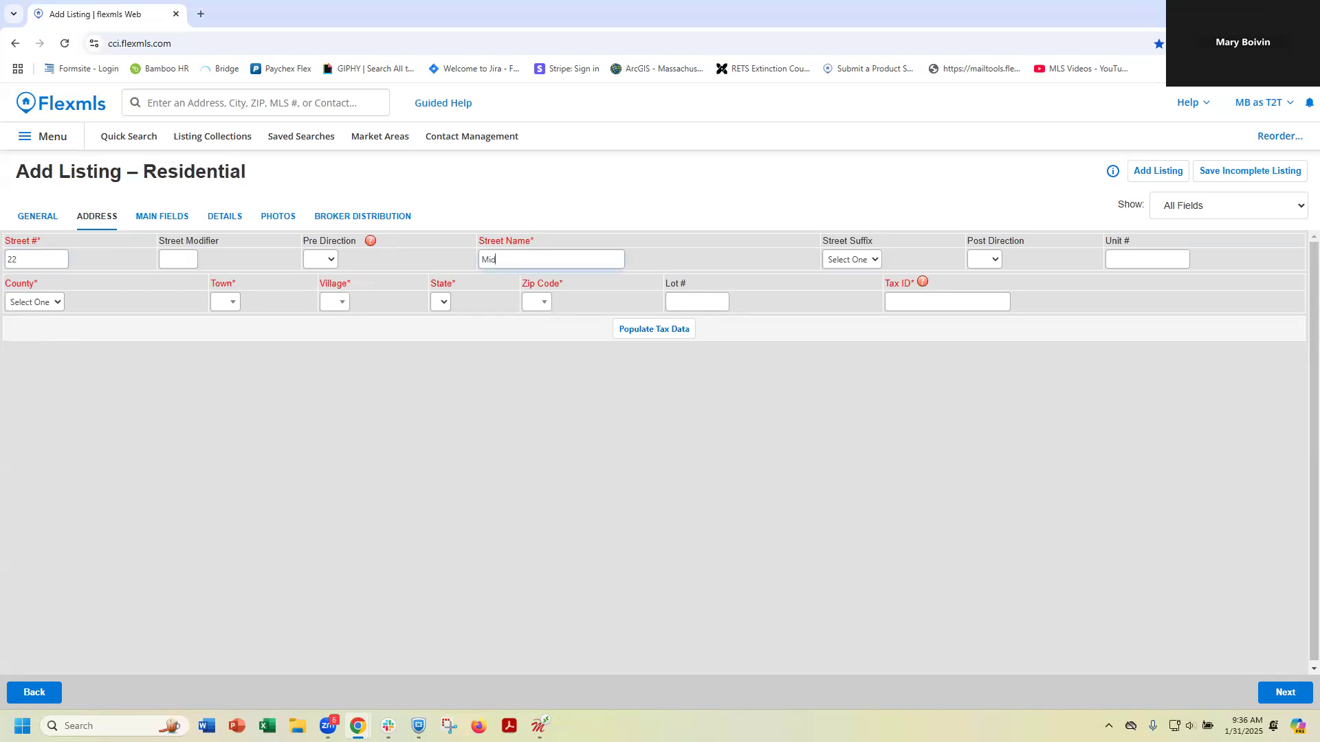
{"action": "type", "text": "-Tech"}
Step: Set the county to Barnstable and the town to Yarmouth, and populate the listing from the tax data
{"action": "left_click", "coordinate": [54, 308]}
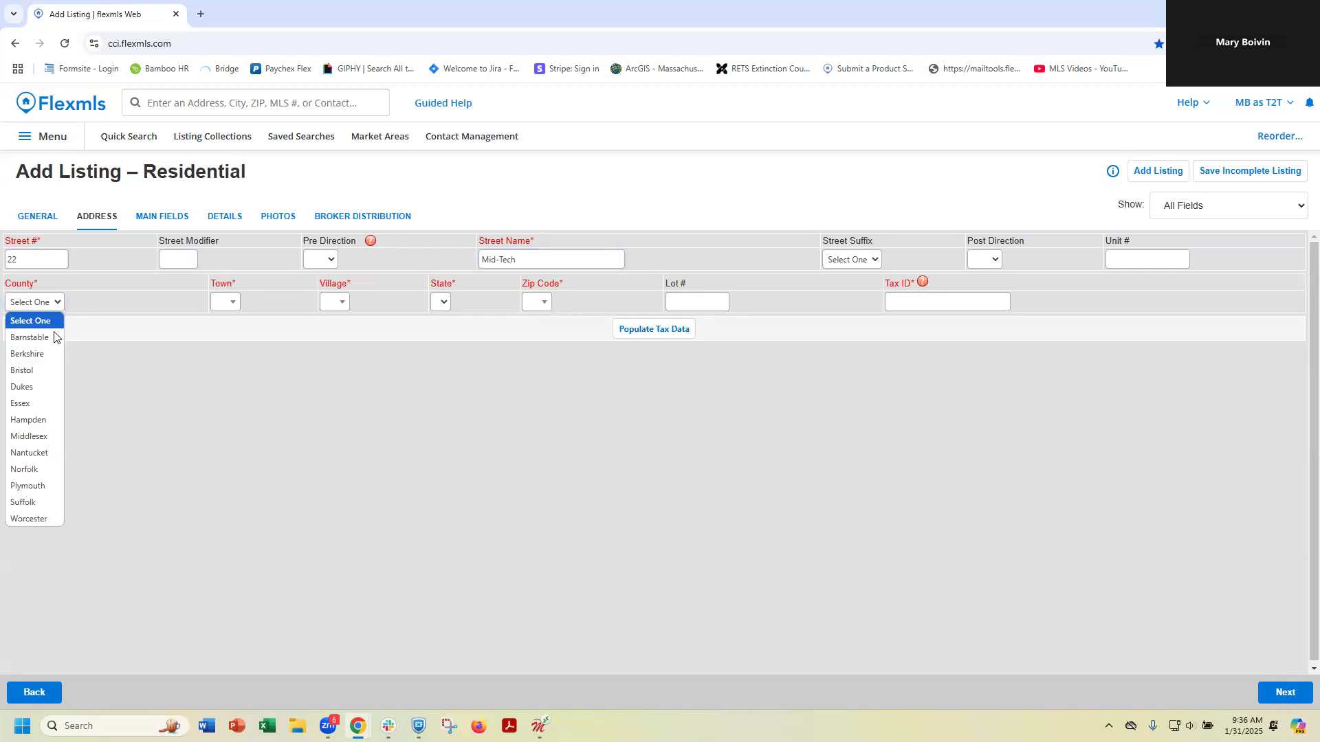
{"action": "left_click", "coordinate": [35, 337]}
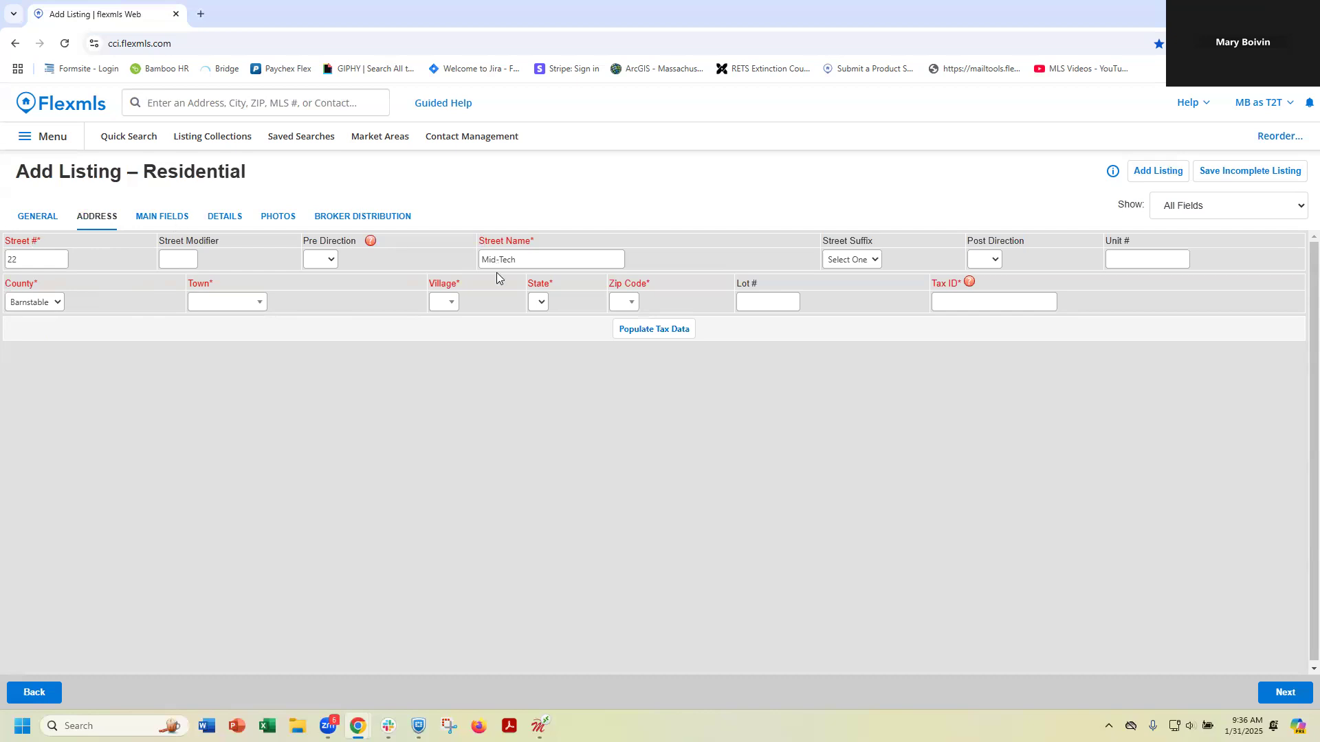
{"action": "left_click", "coordinate": [215, 302]}
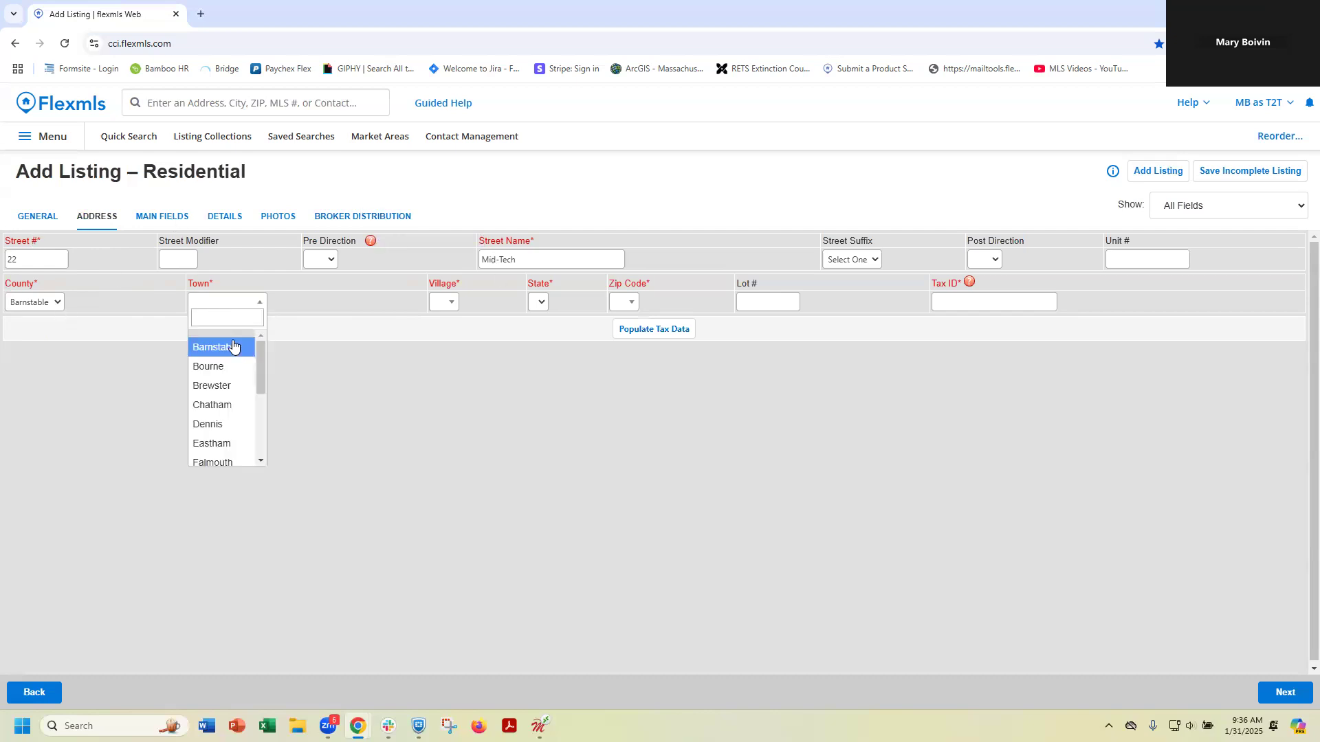
{"action": "scroll", "coordinate": [233, 412], "scroll_direction": "down", "scroll_amount": 3}
{"action": "left_click", "coordinate": [227, 456]}
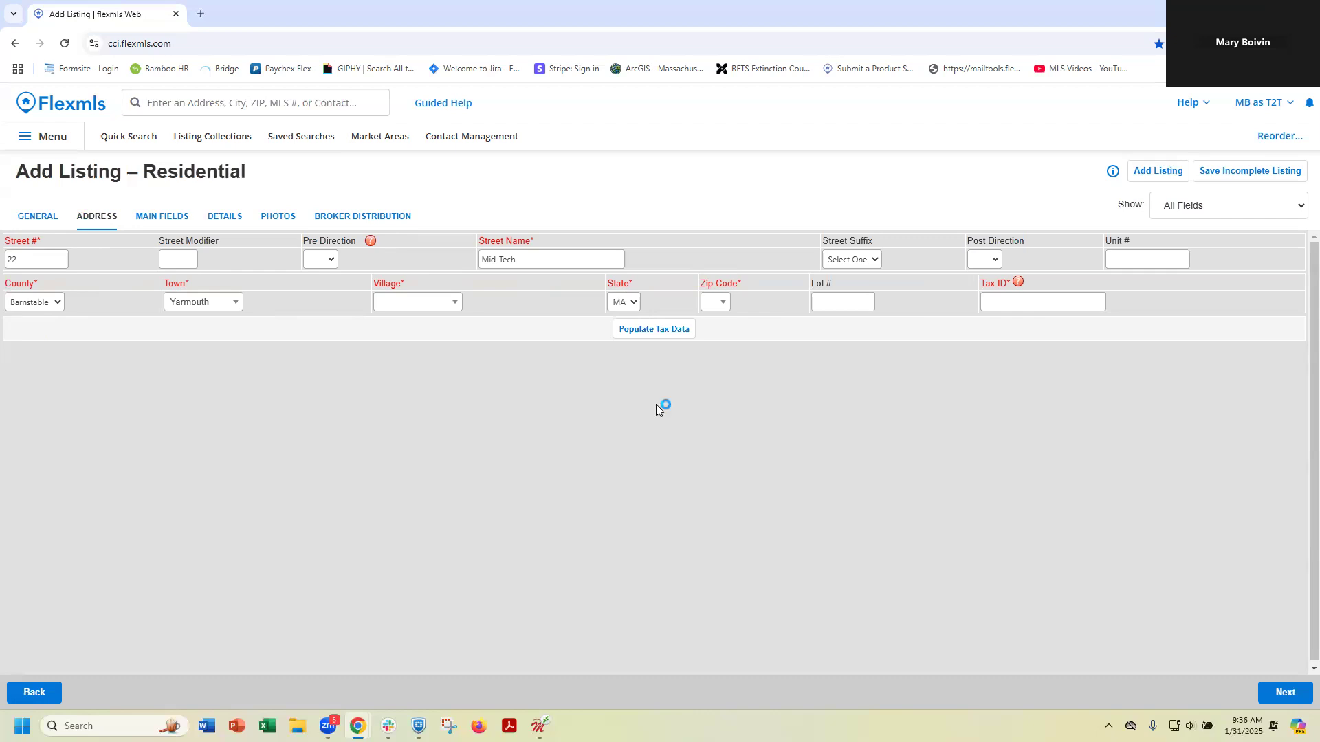
{"action": "left_click", "coordinate": [650, 336]}
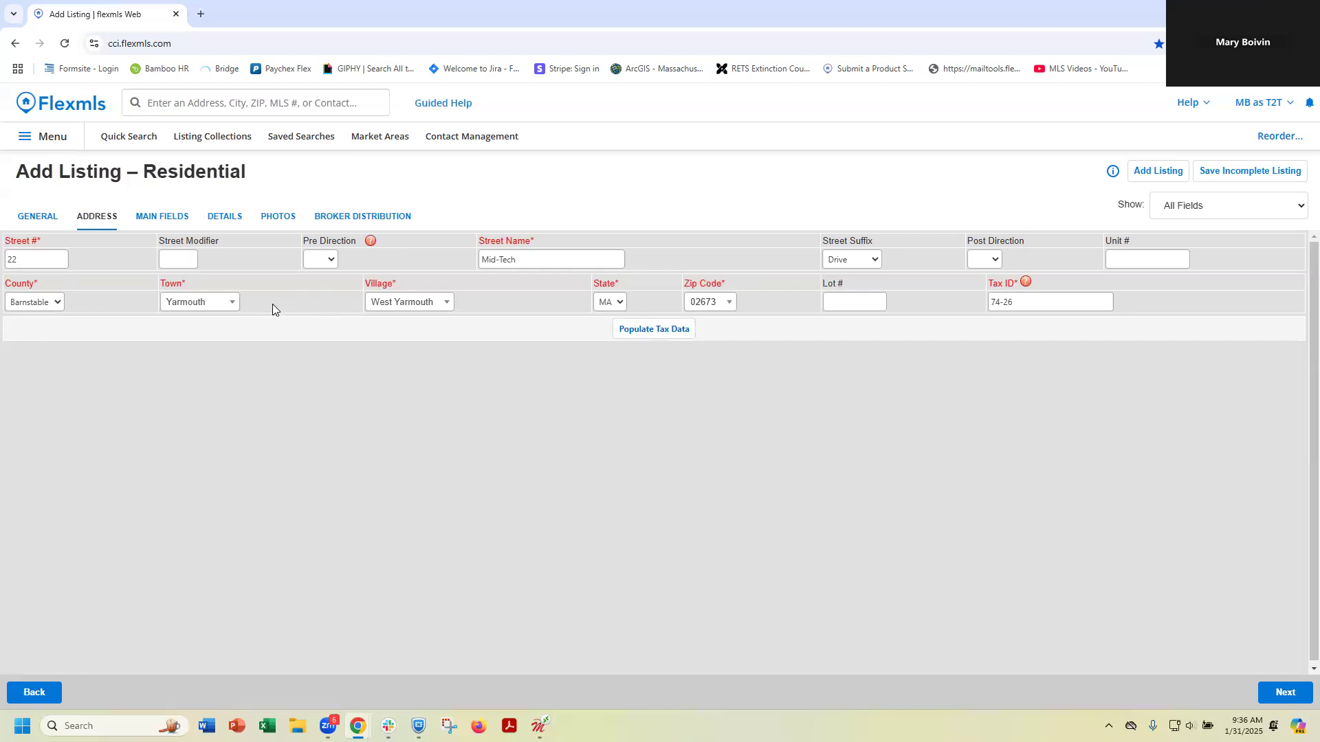
Step: Proceed to the main fields, adjust the property's pin on the map and accept that location
{"action": "left_click", "coordinate": [170, 218]}
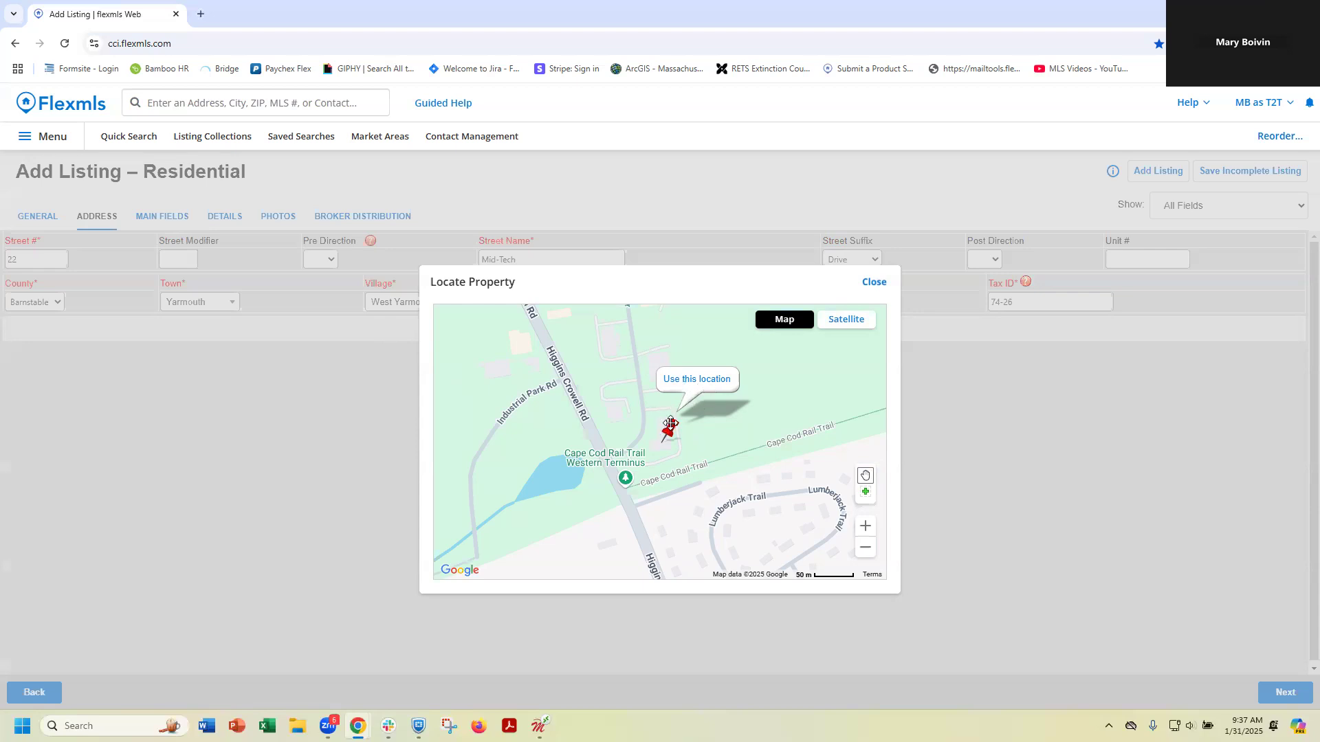
{"action": "mouse_move", "coordinate": [670, 426]}
{"action": "left_mouse_down"}
{"action": "mouse_move", "coordinate": [650, 394]}
{"action": "mouse_move", "coordinate": [671, 428]}
{"action": "left_mouse_up"}
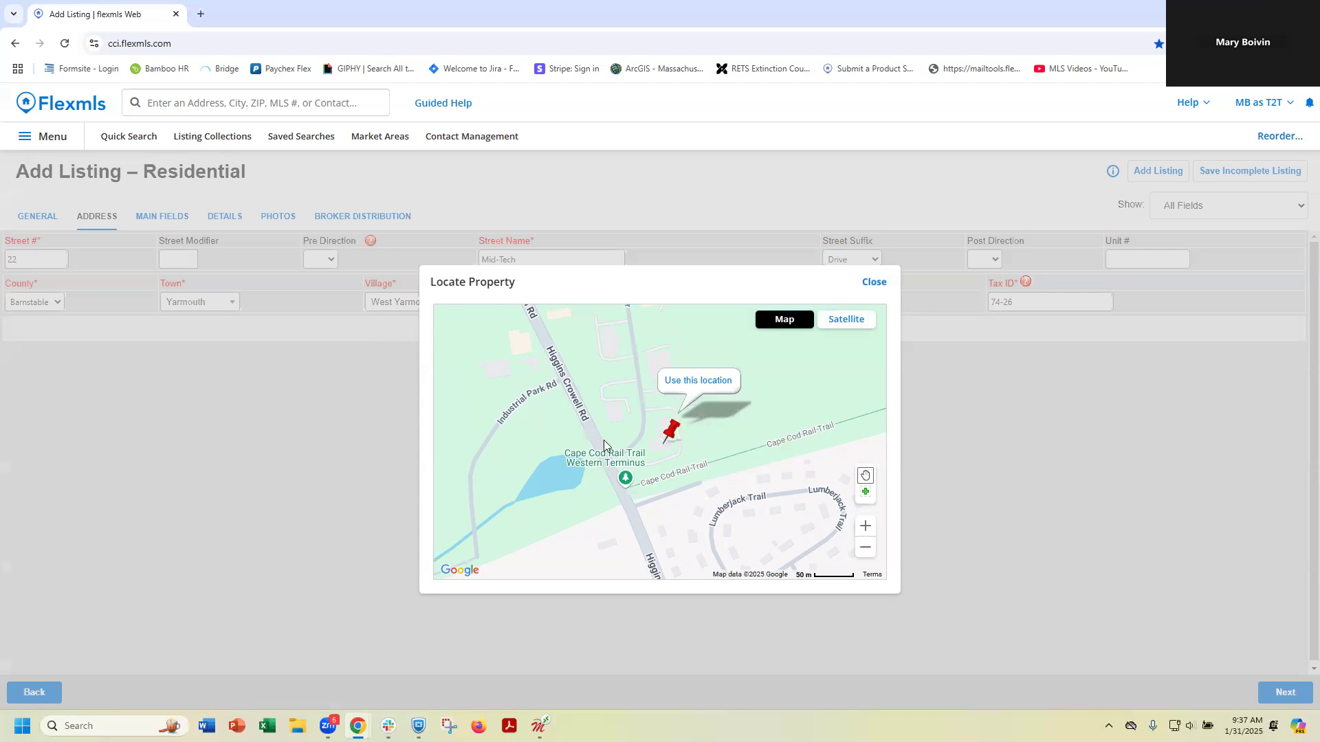
{"action": "left_click_drag", "start_coordinate": [582, 459], "coordinate": [760, 432]}
{"action": "left_click_drag", "start_coordinate": [801, 534], "coordinate": [656, 499]}
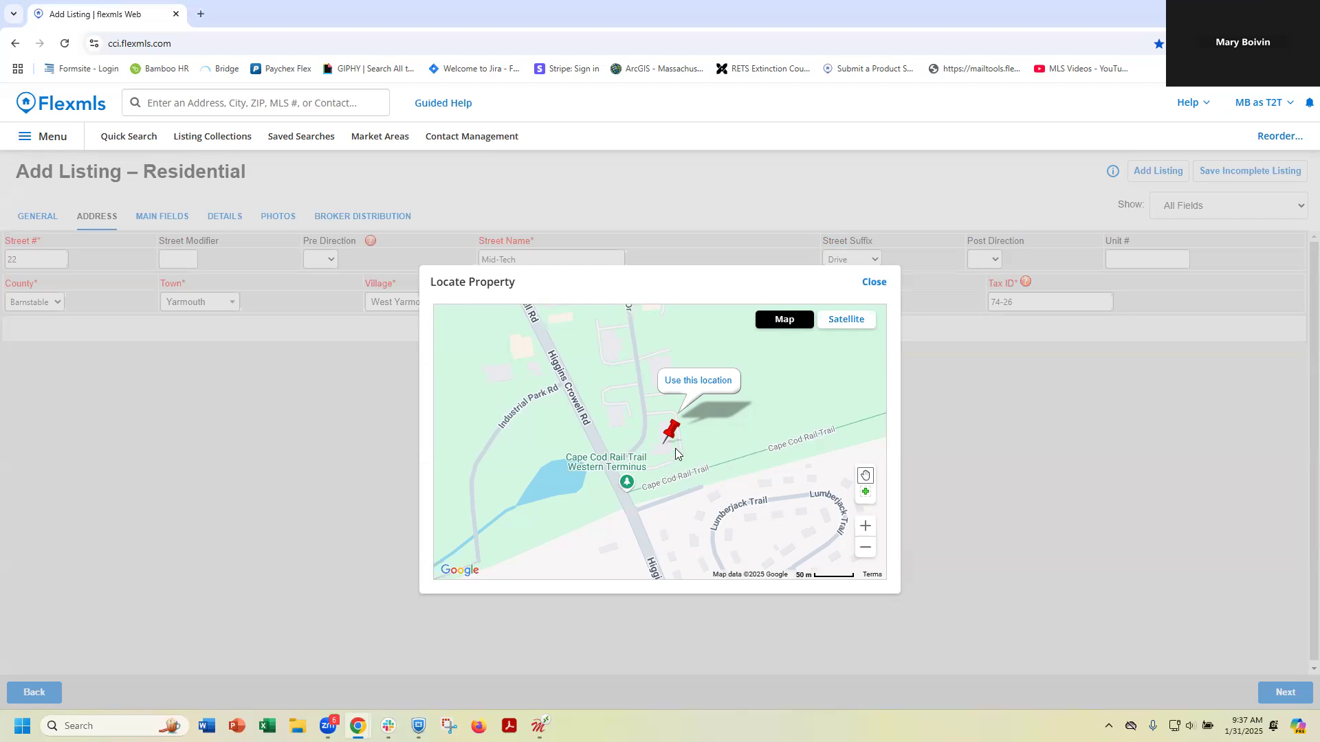
{"action": "left_click", "coordinate": [695, 383]}
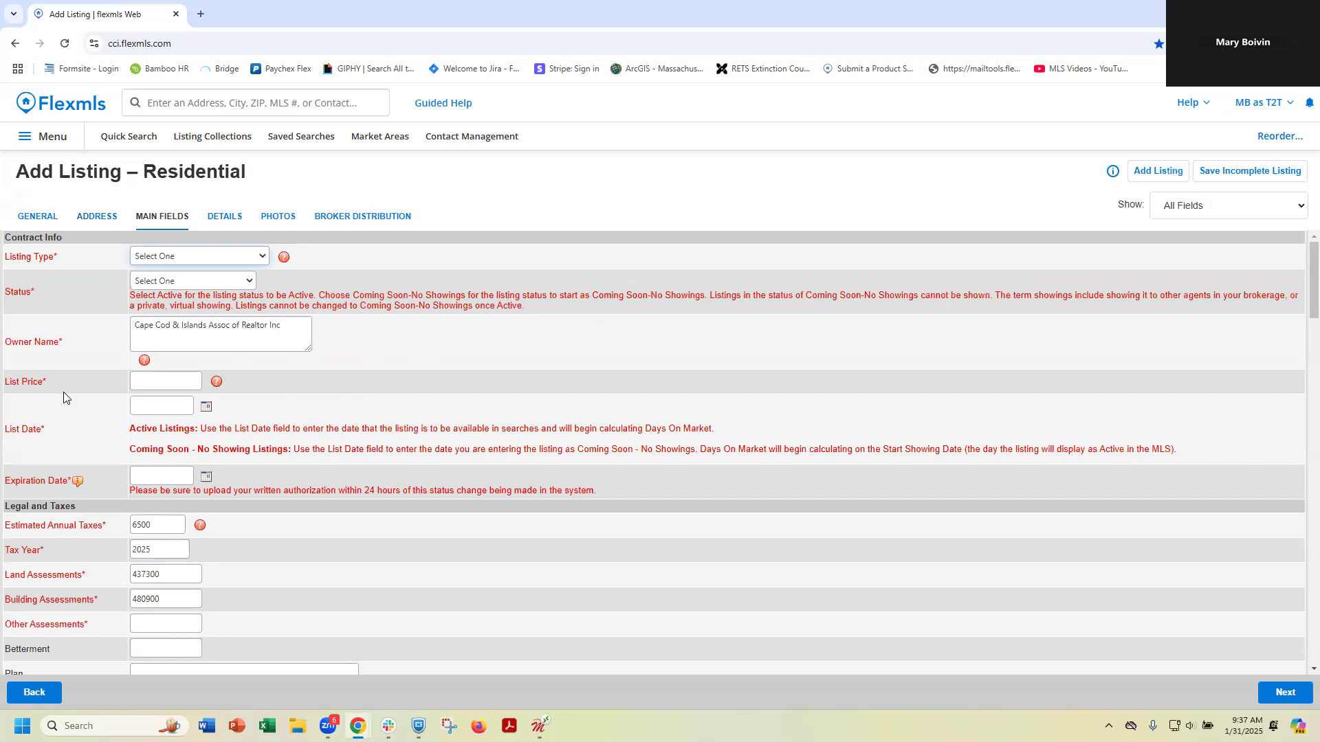
Step: Set the listing type to Exclusive Right To Sell and the status to Coming Soon - No Showings
{"action": "scroll", "coordinate": [103, 512], "scroll_direction": "down", "scroll_amount": 3}
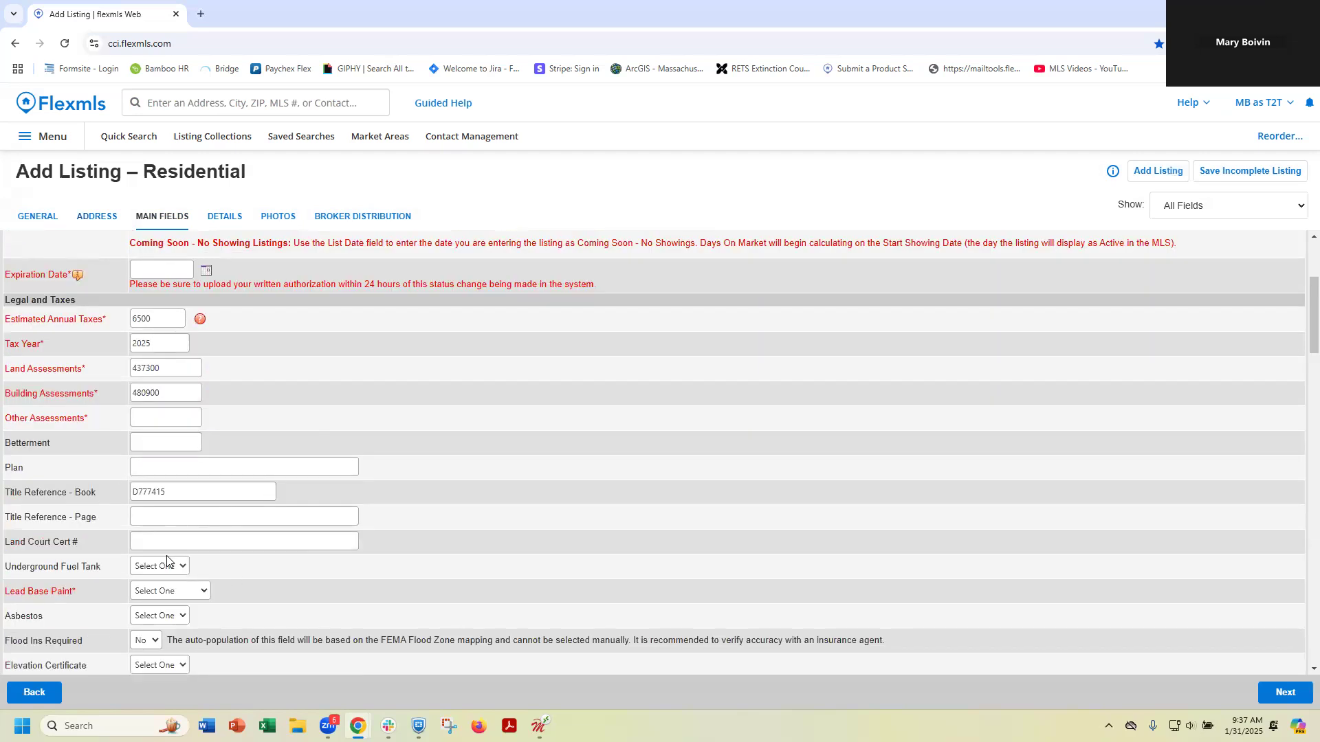
{"action": "scroll", "coordinate": [318, 568], "scroll_direction": "up", "scroll_amount": 2}
{"action": "scroll", "coordinate": [318, 568], "scroll_direction": "up", "scroll_amount": 1}
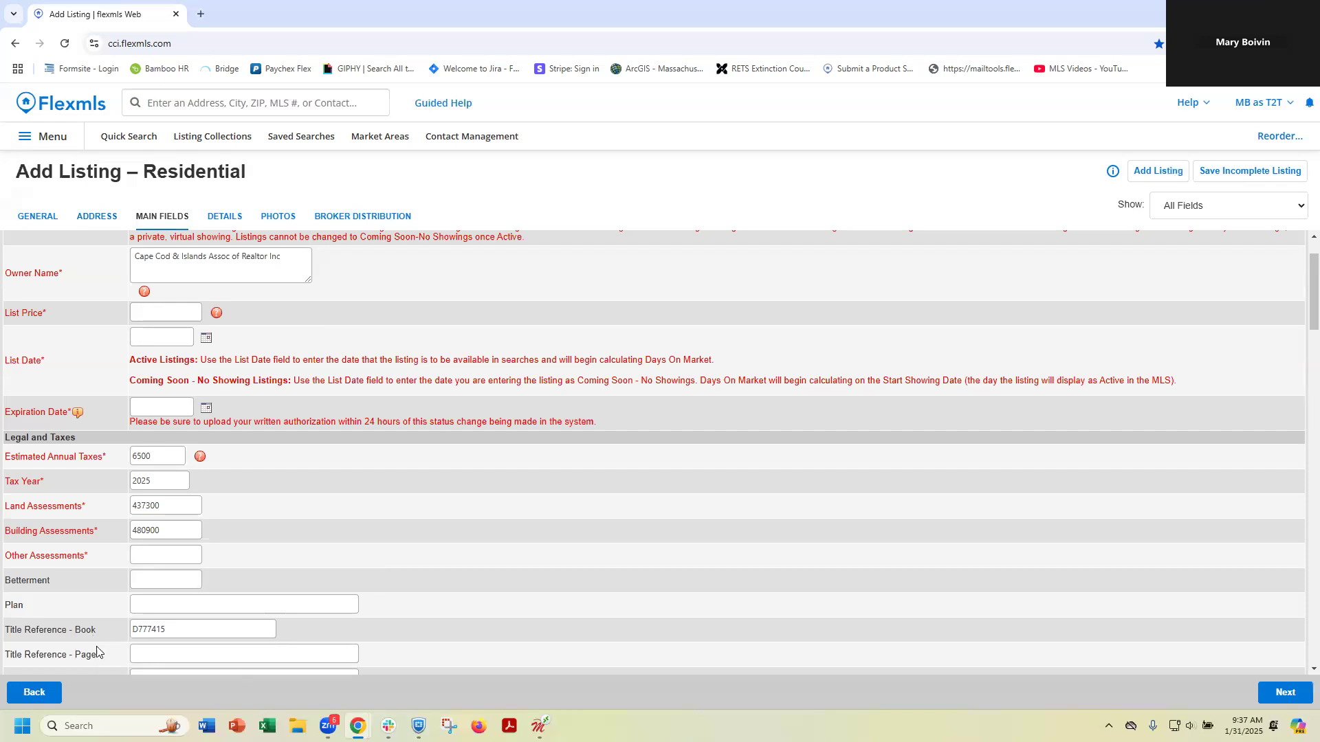
{"action": "scroll", "coordinate": [131, 481], "scroll_direction": "up", "scroll_amount": 1}
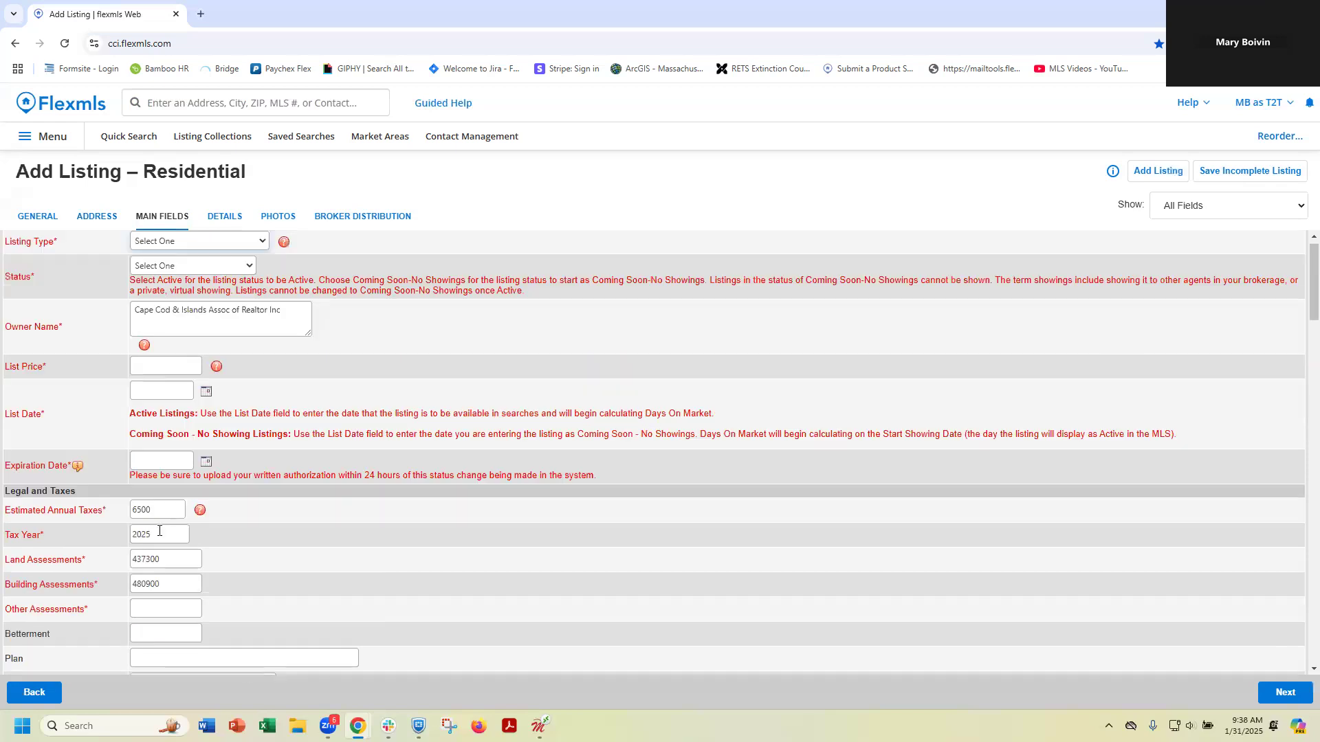
{"action": "left_click", "coordinate": [198, 260]}
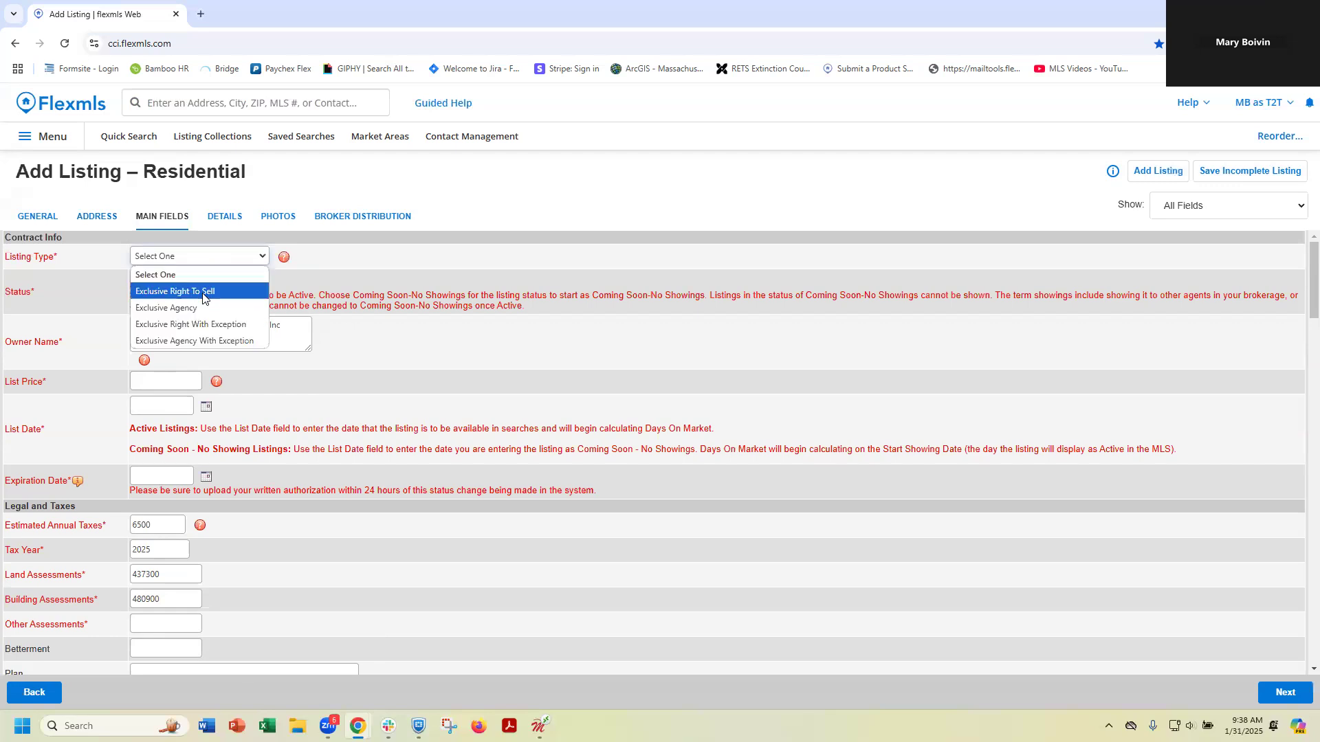
{"action": "left_click", "coordinate": [202, 292]}
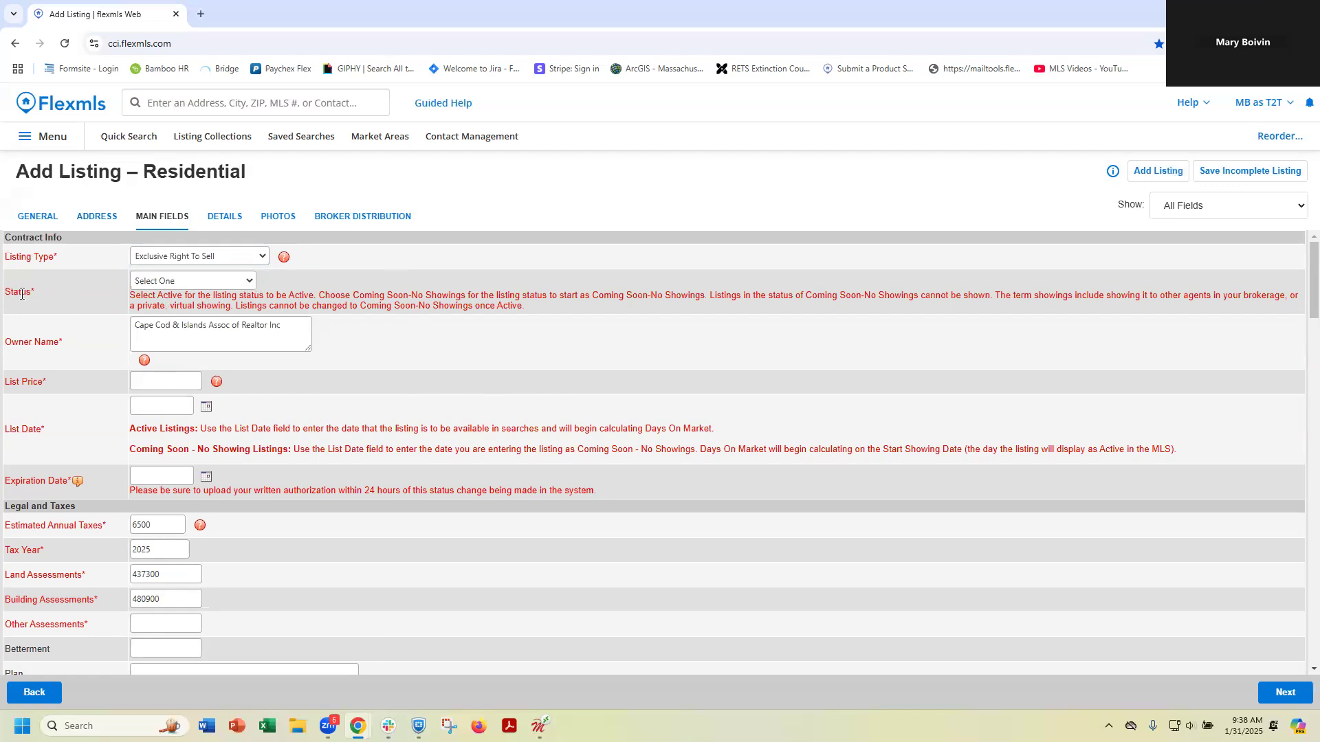
{"action": "left_click", "coordinate": [228, 281]}
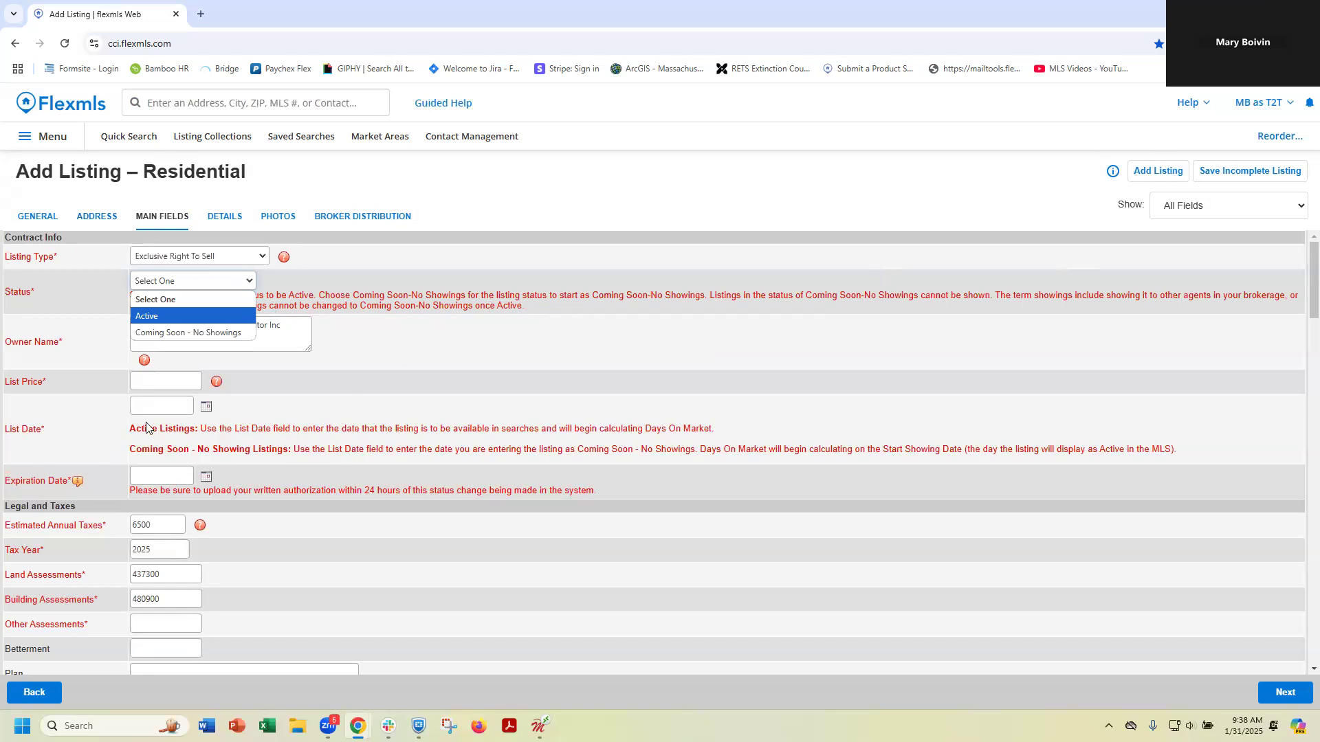
{"action": "left_click", "coordinate": [179, 334]}
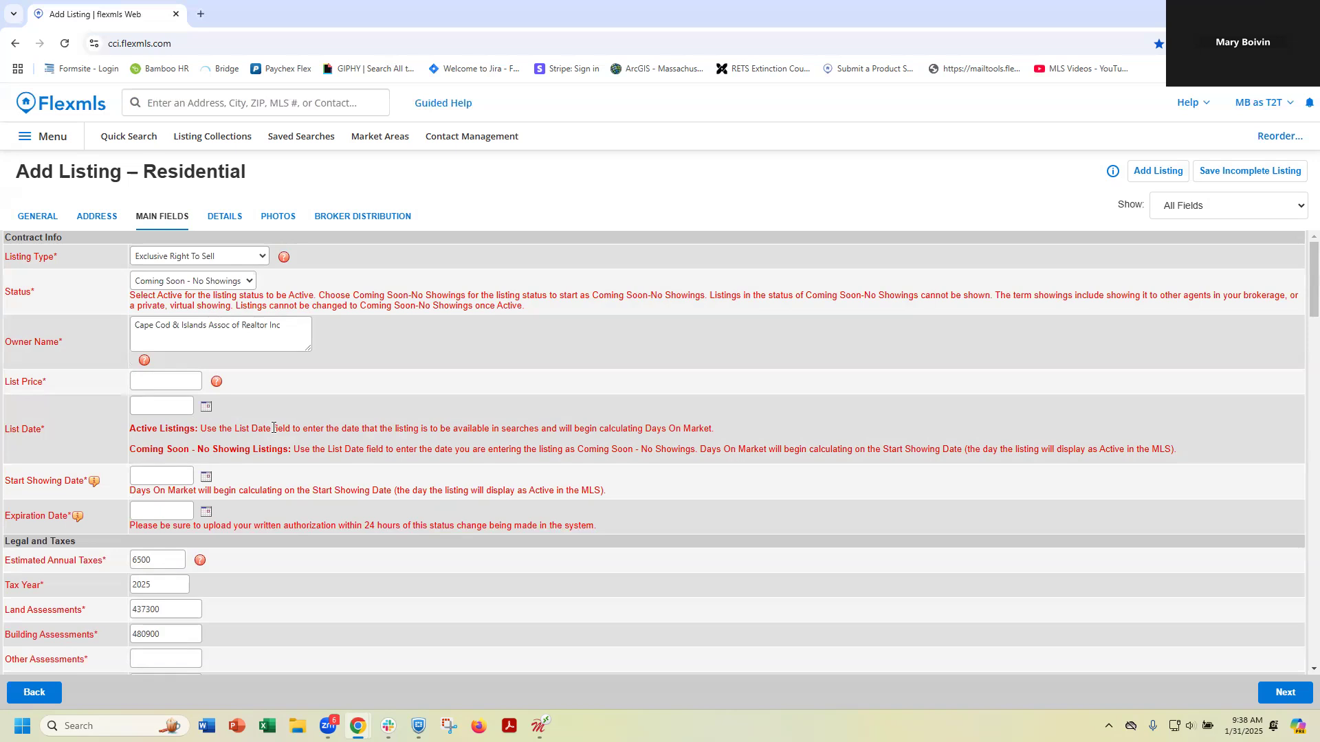
Step: Set the list date to 02/05/2025 and change the listing status to Active
{"action": "left_click", "coordinate": [205, 408]}
{"action": "left_click", "coordinate": [224, 422]}
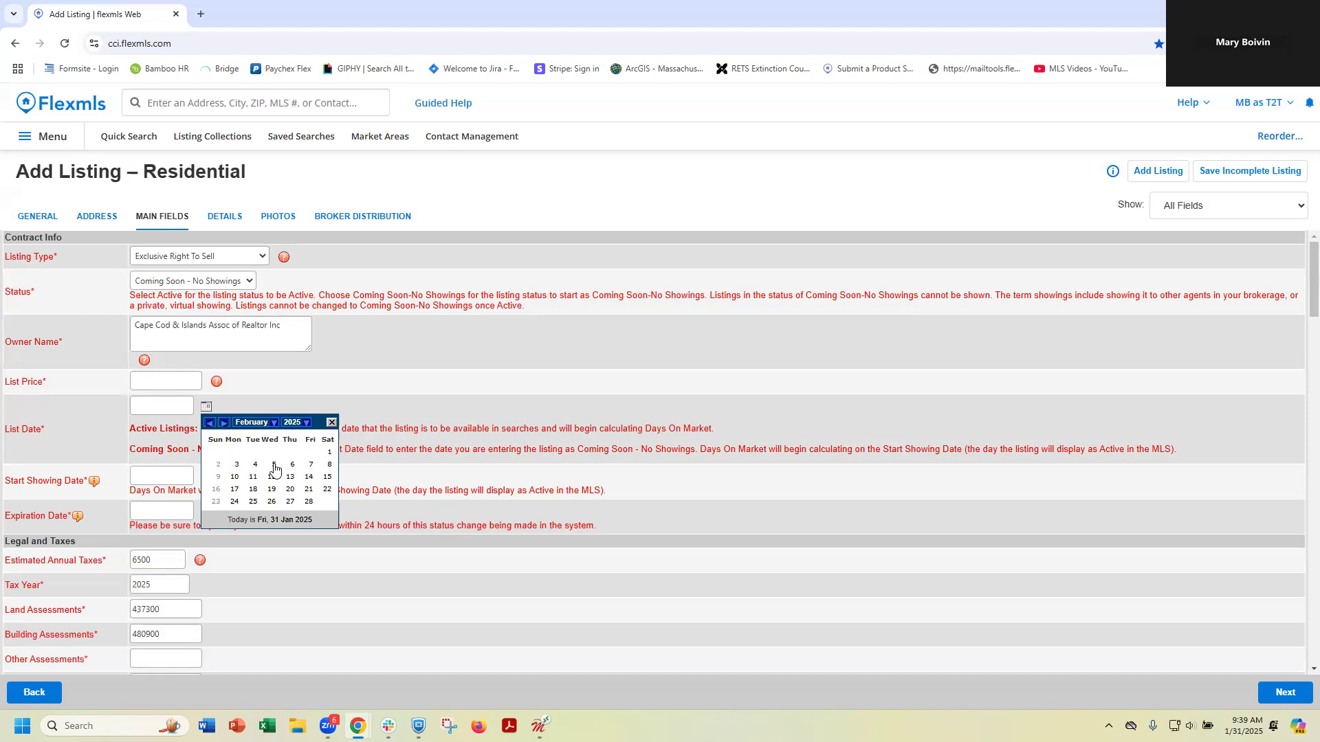
{"action": "left_click", "coordinate": [273, 466]}
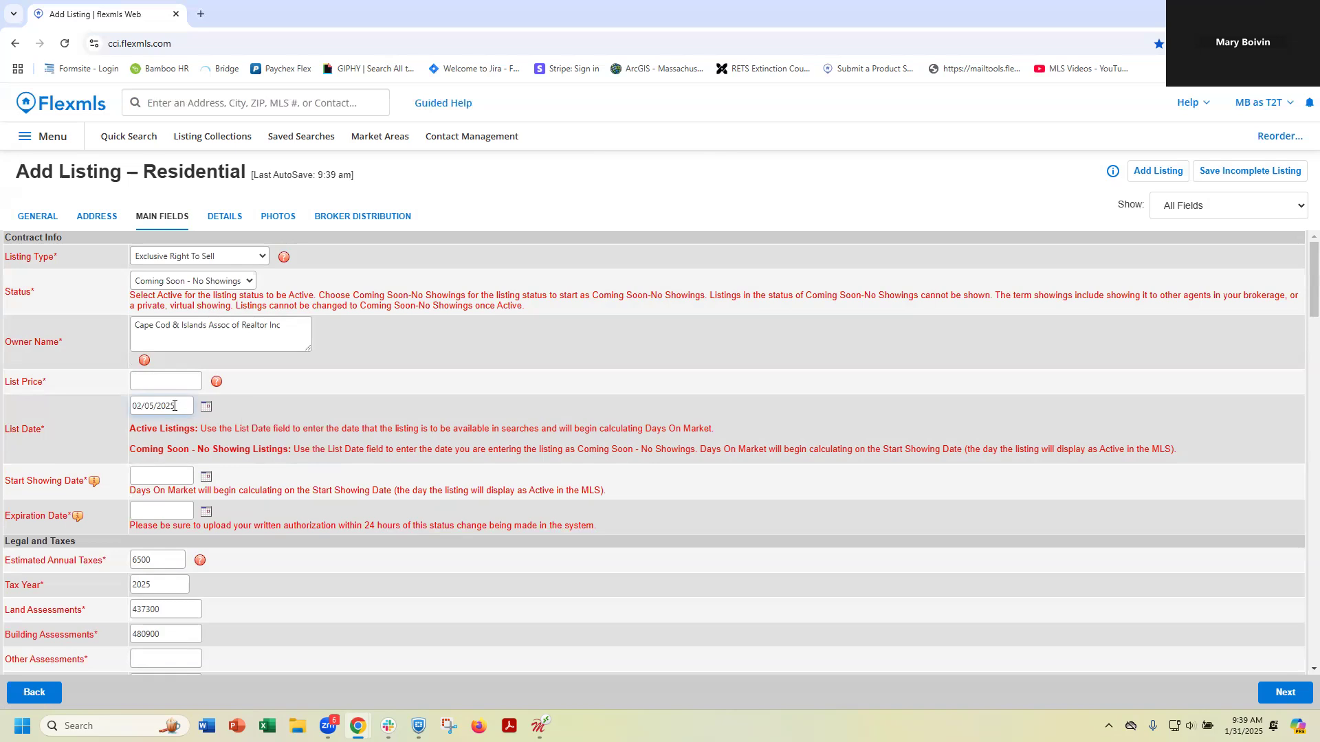
{"action": "left_click_drag", "start_coordinate": [182, 406], "coordinate": [102, 420]}
{"action": "left_click", "coordinate": [198, 280]}
{"action": "left_click", "coordinate": [157, 316]}
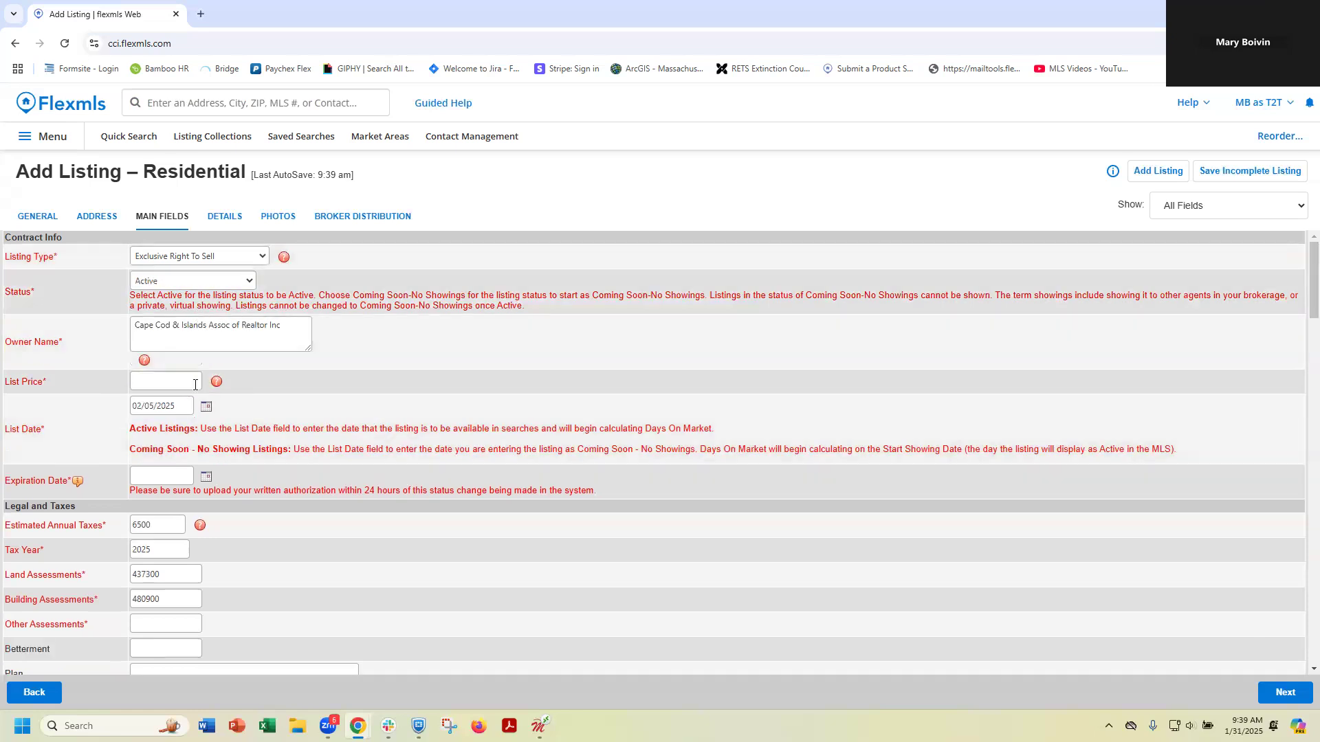
Step: Set the listing's expiration date to 02/12/2025
{"action": "left_click", "coordinate": [195, 385]}
{"action": "left_click", "coordinate": [320, 401]}
{"action": "left_click", "coordinate": [206, 477]}
{"action": "left_click", "coordinate": [226, 494]}
{"action": "left_click", "coordinate": [271, 546]}
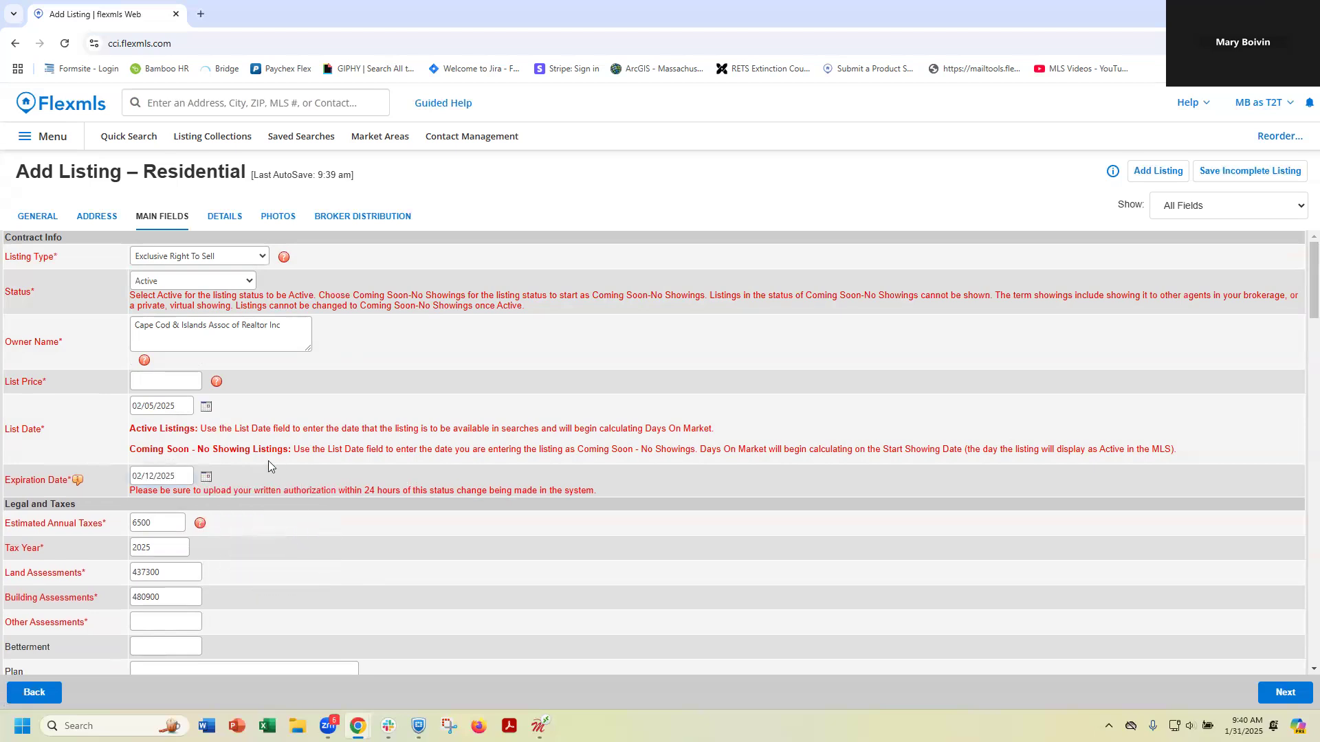
Step: Set Other Assessments to 0 and Estimated Annual Taxes to 6000
{"action": "scroll", "coordinate": [268, 466], "scroll_direction": "down", "scroll_amount": 2}
{"action": "left_click", "coordinate": [165, 484]}
{"action": "type", "text": "0"}
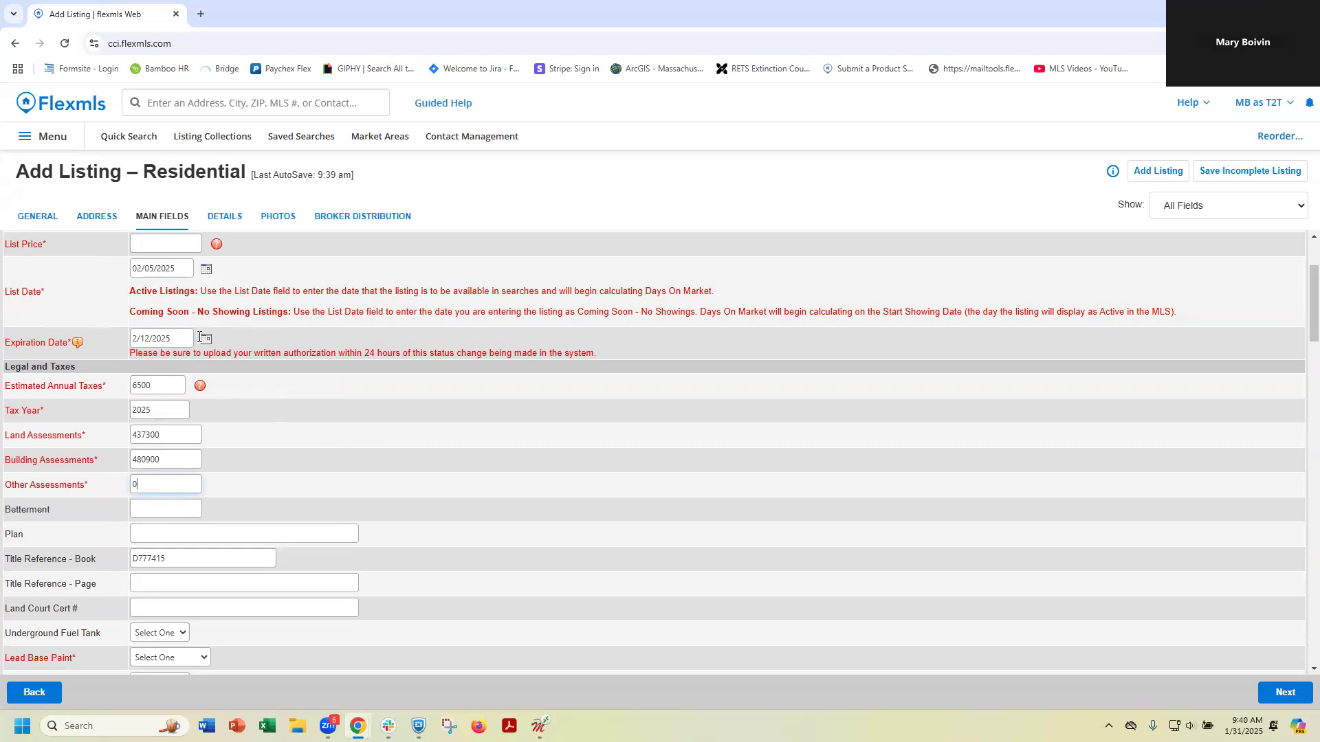
{"action": "double_click", "coordinate": [147, 386]}
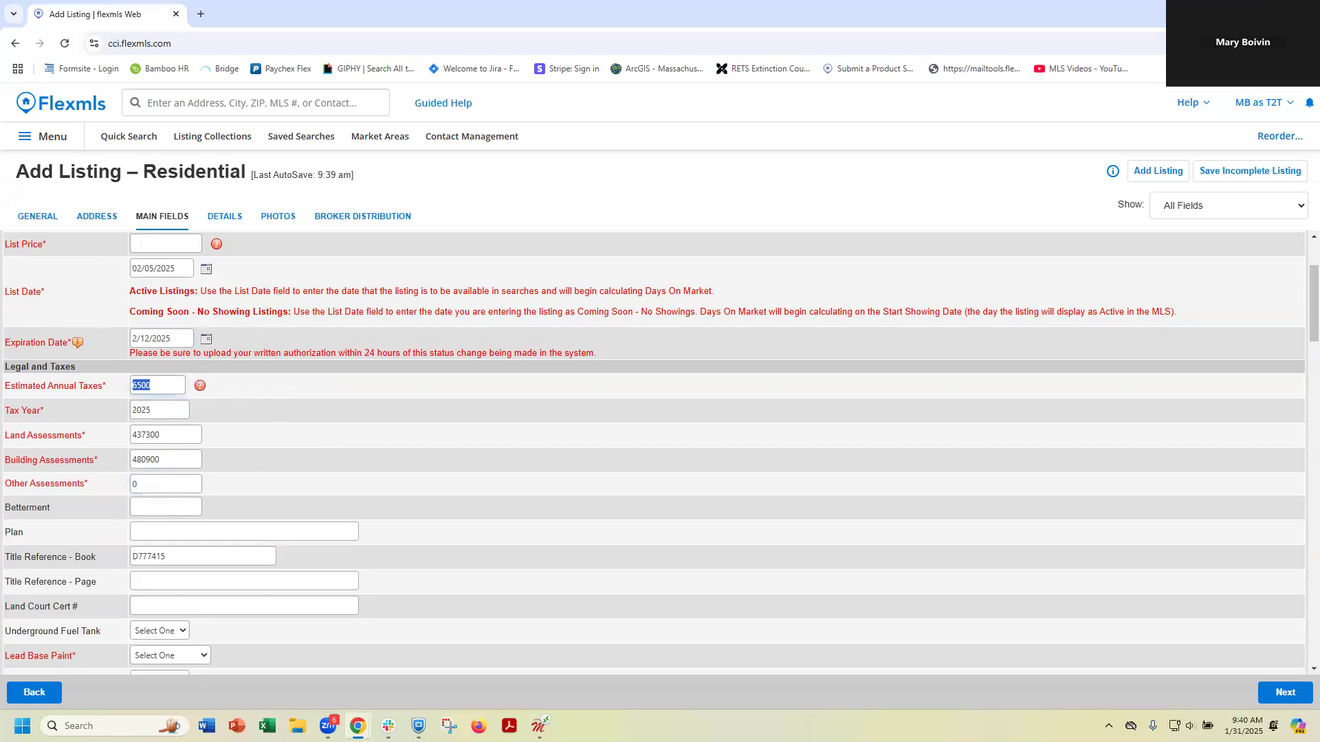
{"action": "type", "text": "6000"}
{"action": "scroll", "coordinate": [357, 397], "scroll_direction": "up", "scroll_amount": 2}
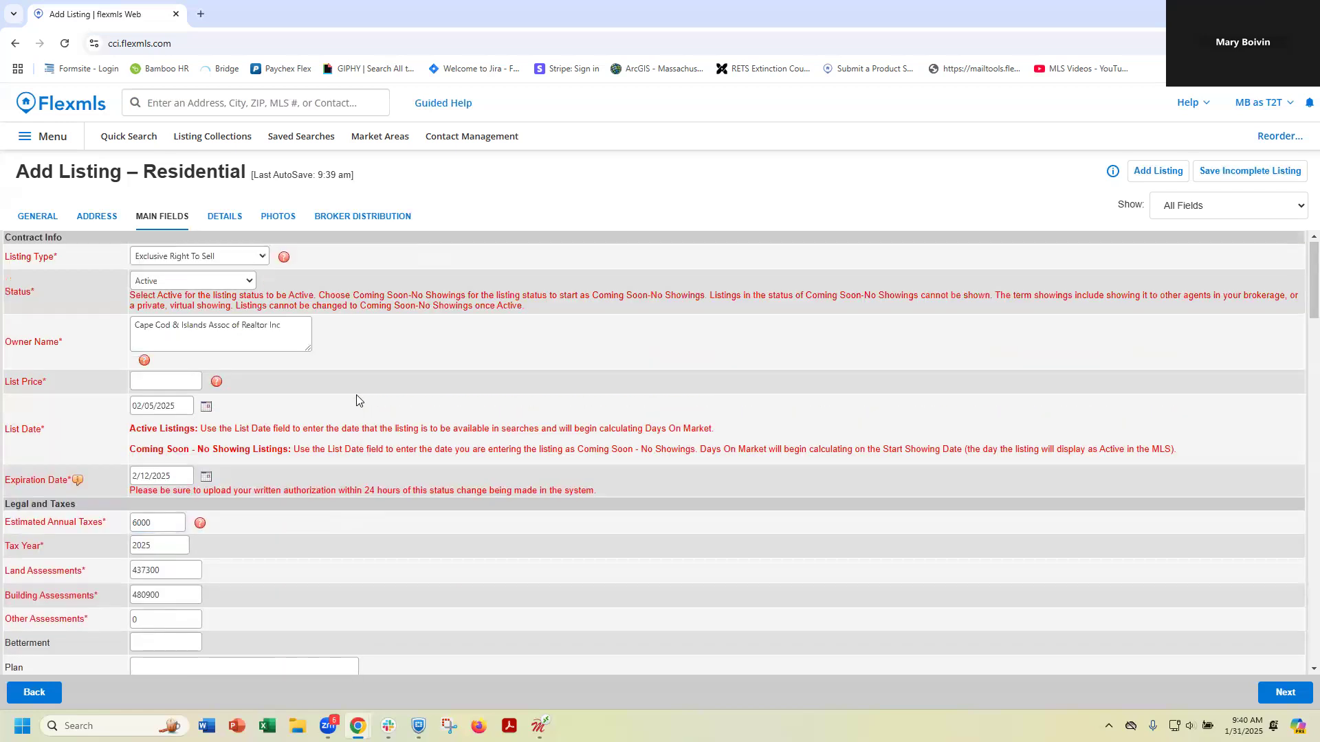
Step: Set Lead Base Paint to No in the legal and tax information
{"action": "scroll", "coordinate": [300, 530], "scroll_direction": "down", "scroll_amount": 6}
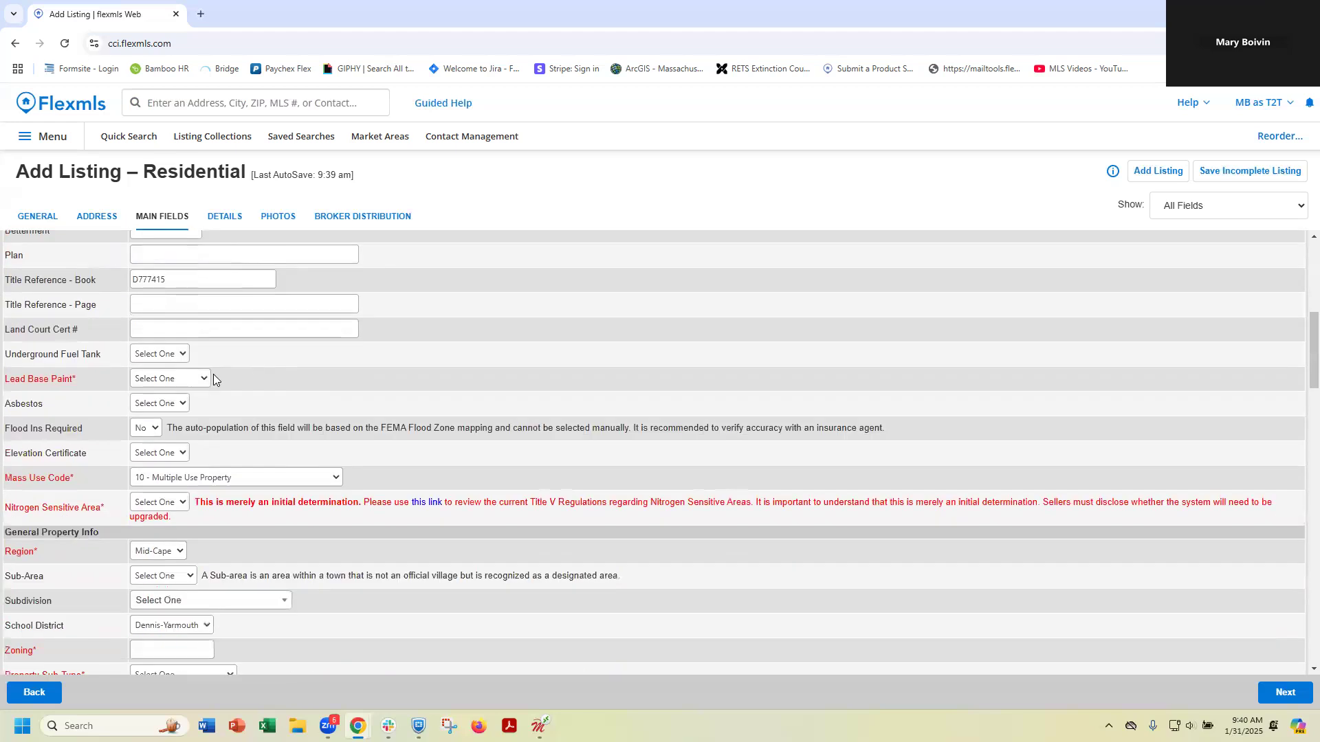
{"action": "left_click", "coordinate": [194, 378]}
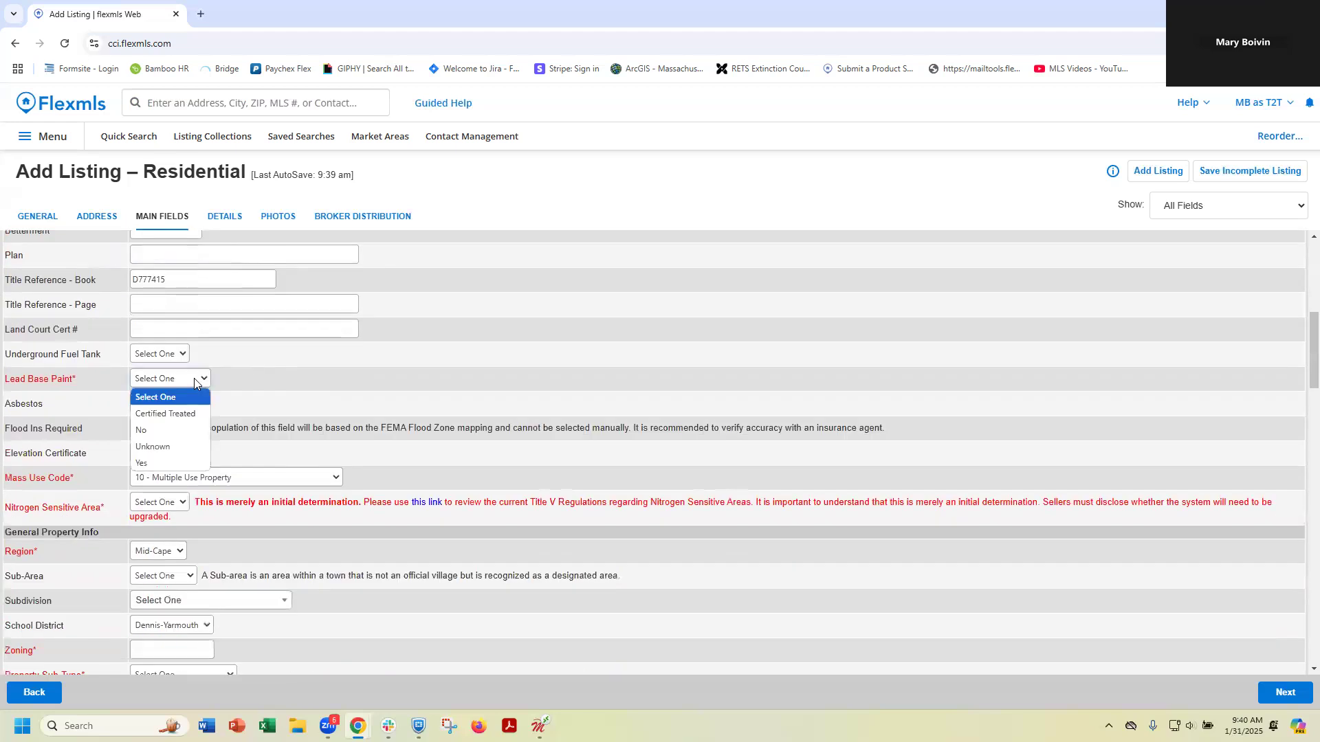
{"action": "left_click", "coordinate": [160, 434]}
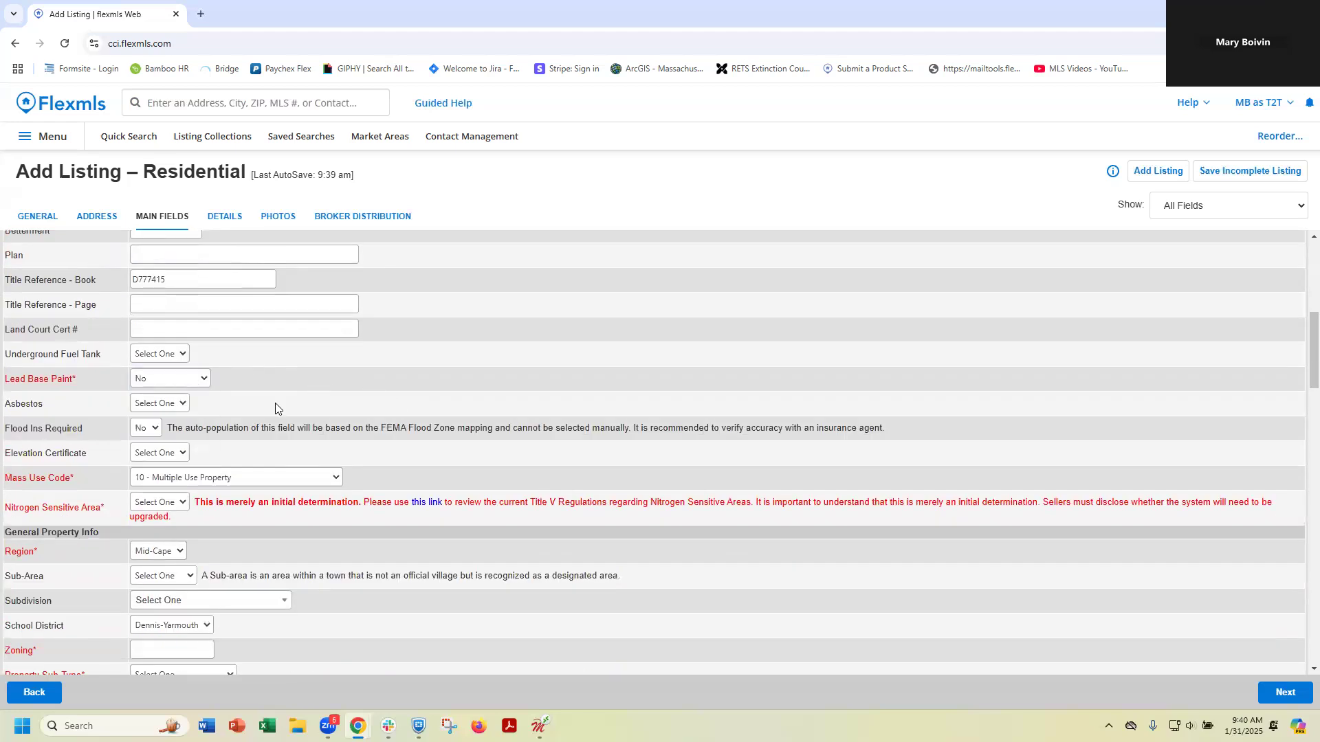
{"action": "left_click_drag", "start_coordinate": [84, 428], "coordinate": [4, 436]}
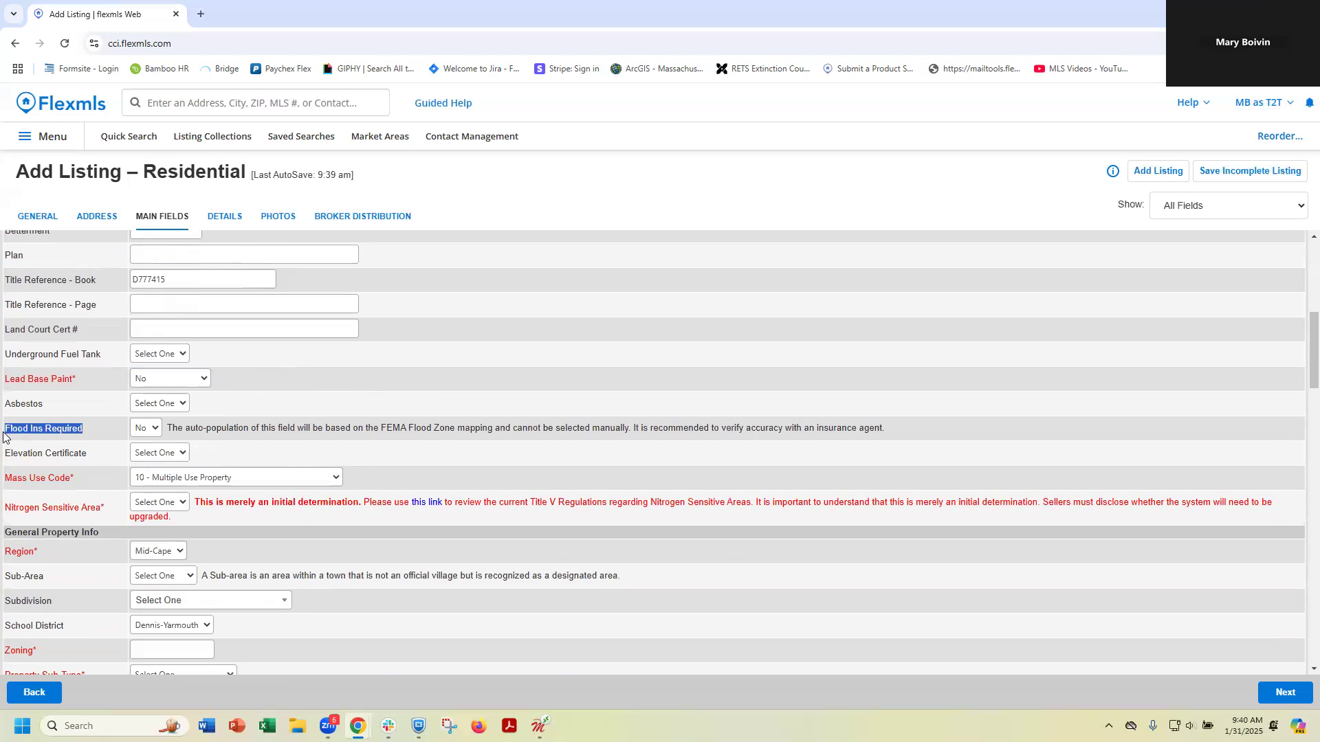
{"action": "left_click", "coordinate": [158, 431]}
{"action": "left_click", "coordinate": [235, 426]}
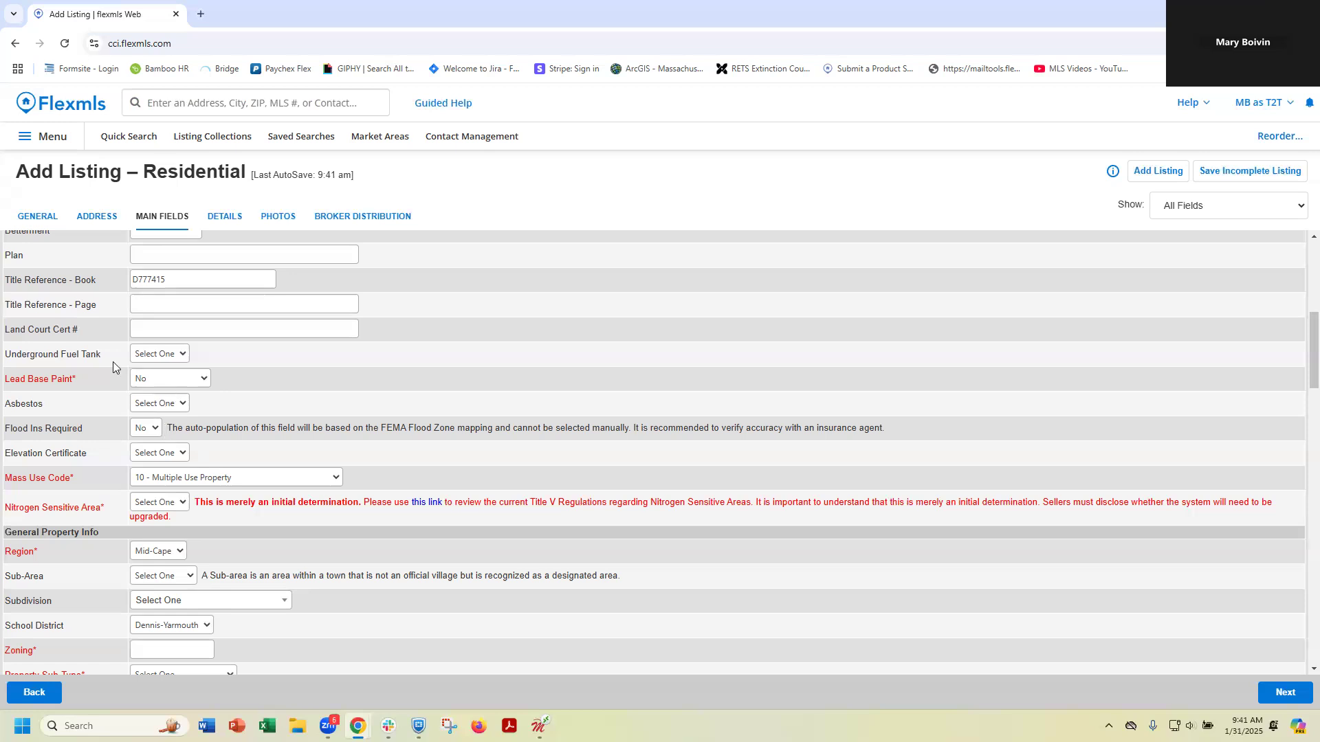
{"action": "scroll", "coordinate": [244, 379], "scroll_direction": "down", "scroll_amount": 3}
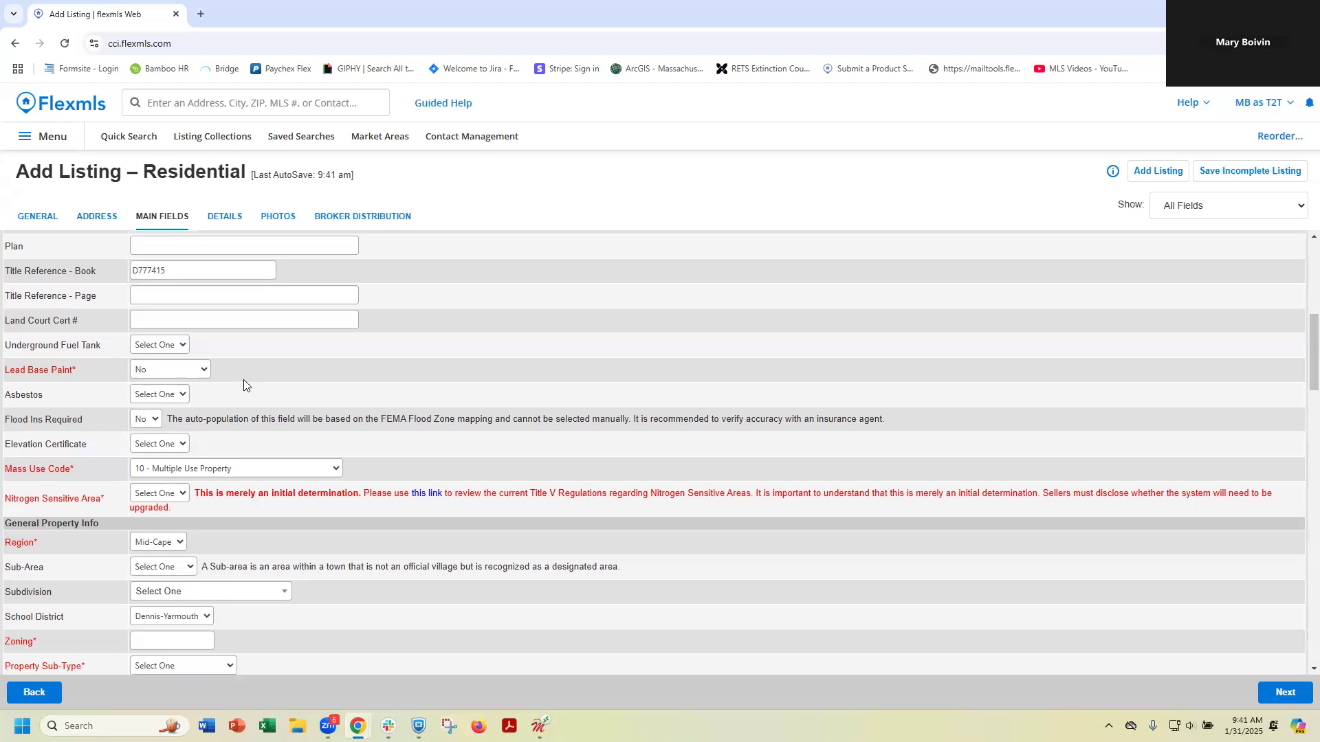
Step: Choose an option for the required Nitrogen Sensitive Area field
{"action": "left_click", "coordinate": [166, 296]}
{"action": "left_click", "coordinate": [159, 313]}
{"action": "scroll", "coordinate": [326, 313], "scroll_direction": "down", "scroll_amount": 1}
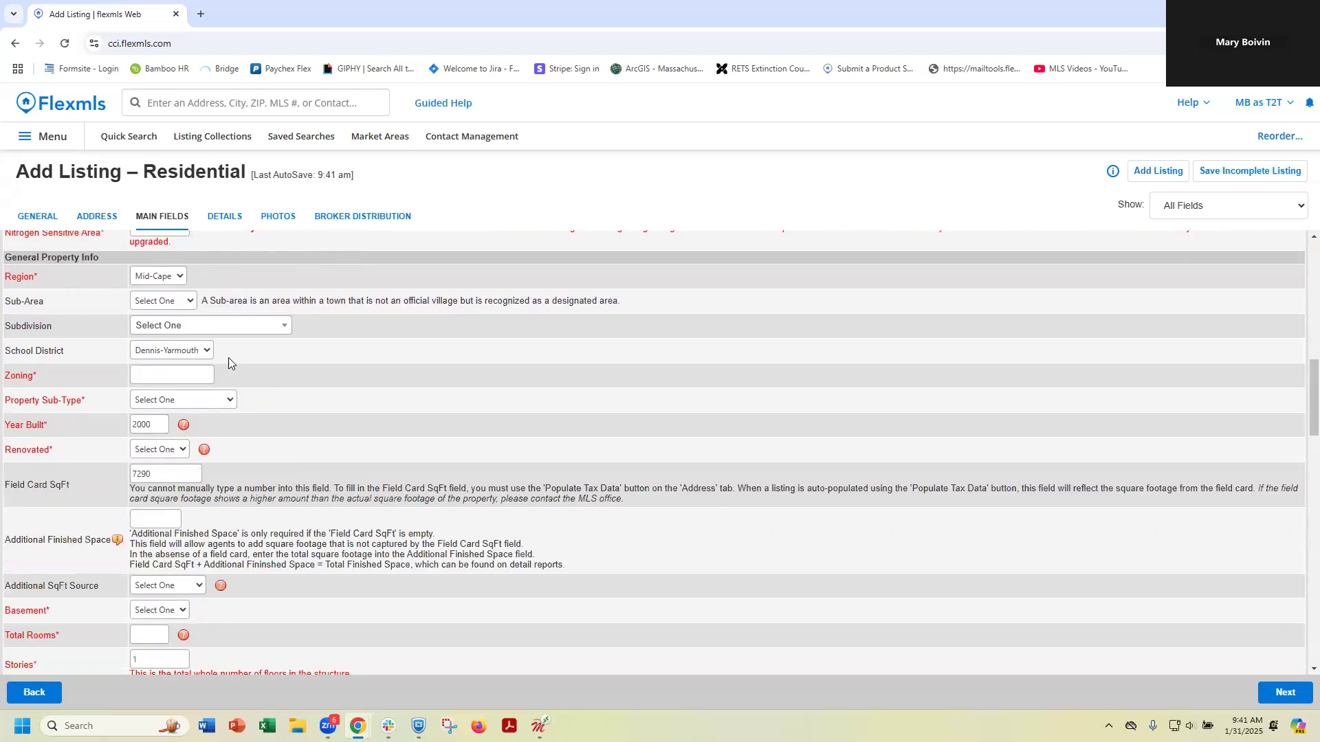
Step: Set Zoning to 1 and Property Sub-Type to Single Family Residence in the general property info
{"action": "left_click", "coordinate": [196, 375]}
{"action": "type", "text": "1"}
{"action": "left_click", "coordinate": [206, 400]}
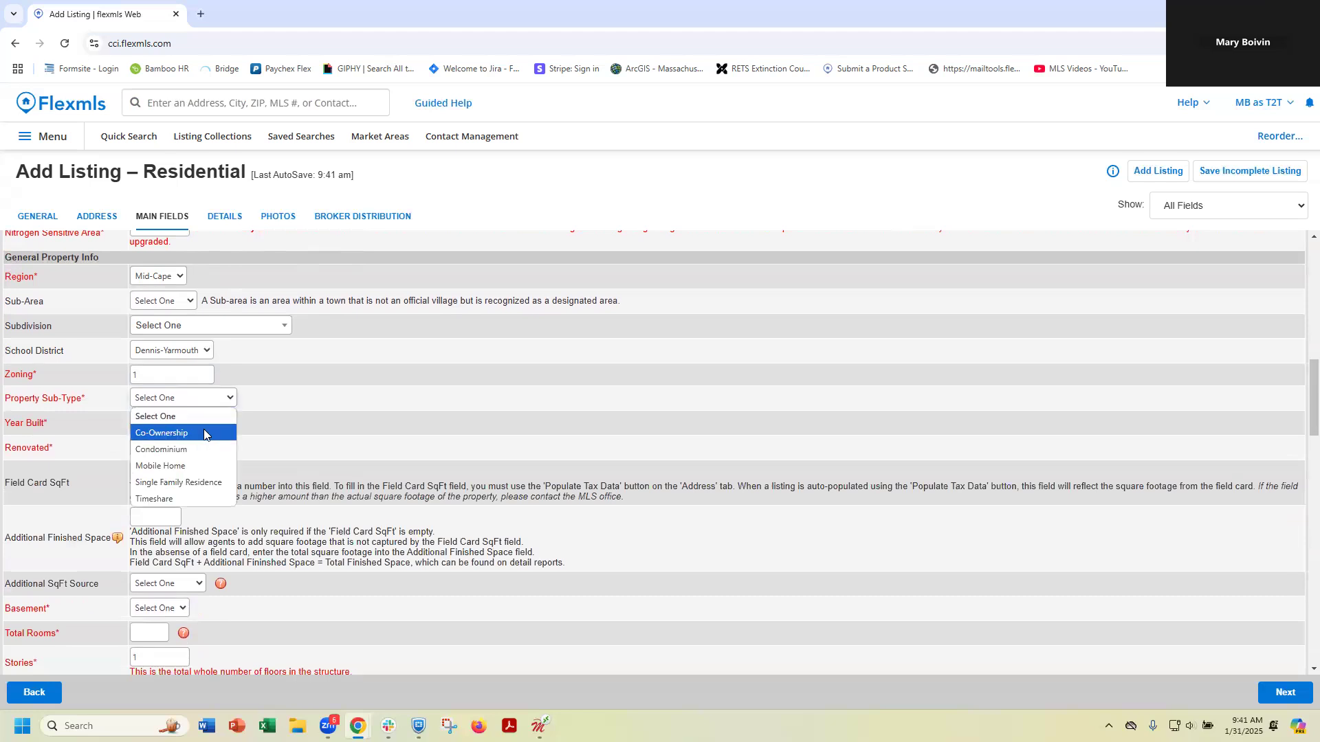
{"action": "left_click", "coordinate": [179, 482]}
Step: Try Yes for the Renovated field and set it back to No
{"action": "scroll", "coordinate": [278, 419], "scroll_direction": "down", "scroll_amount": 2}
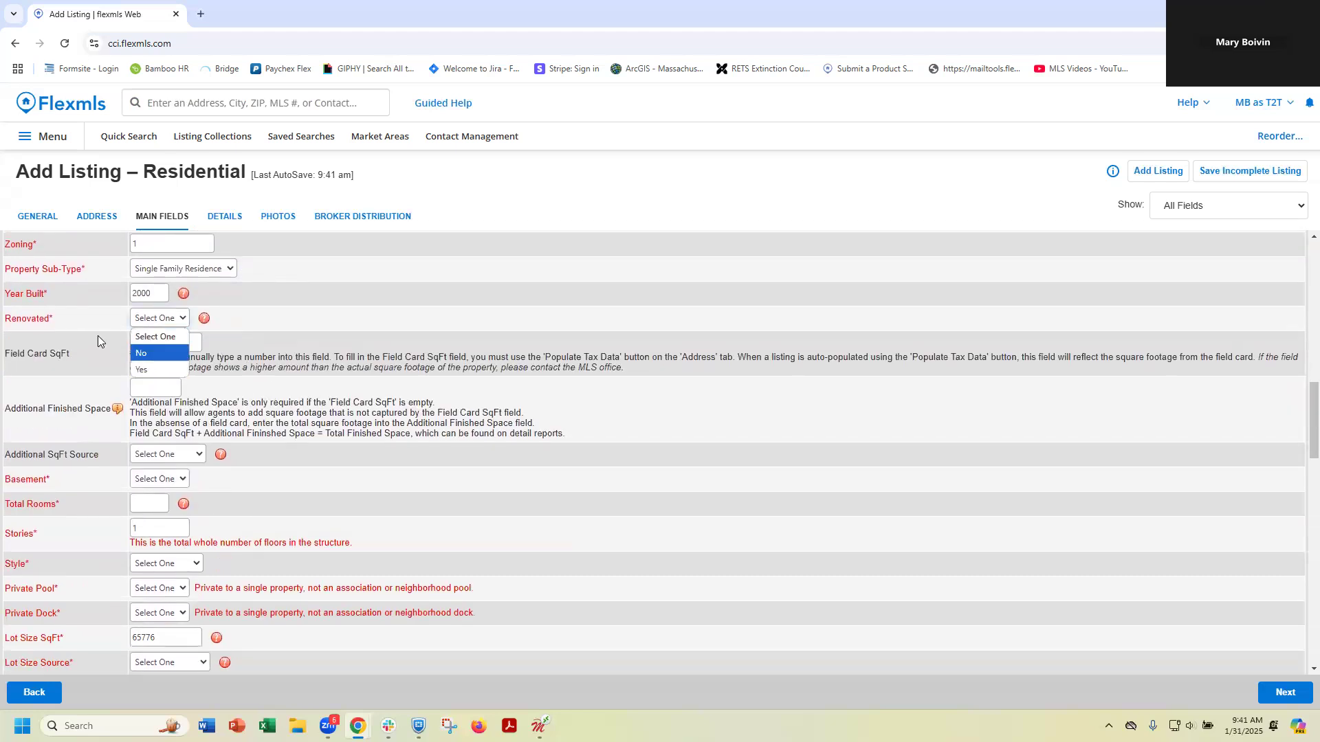
{"action": "left_click", "coordinate": [159, 371]}
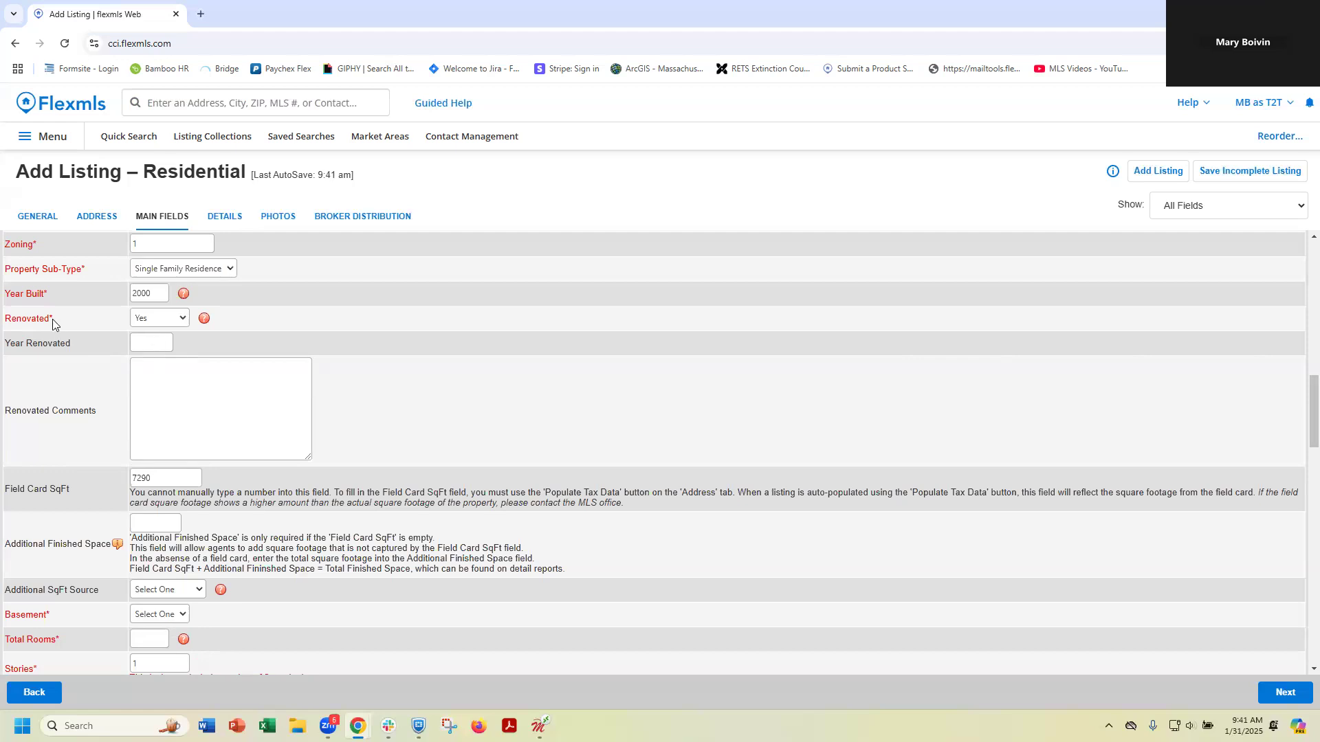
{"action": "left_click_drag", "start_coordinate": [31, 319], "coordinate": [141, 323]}
{"action": "left_click", "coordinate": [140, 323]}
{"action": "left_click", "coordinate": [148, 355]}
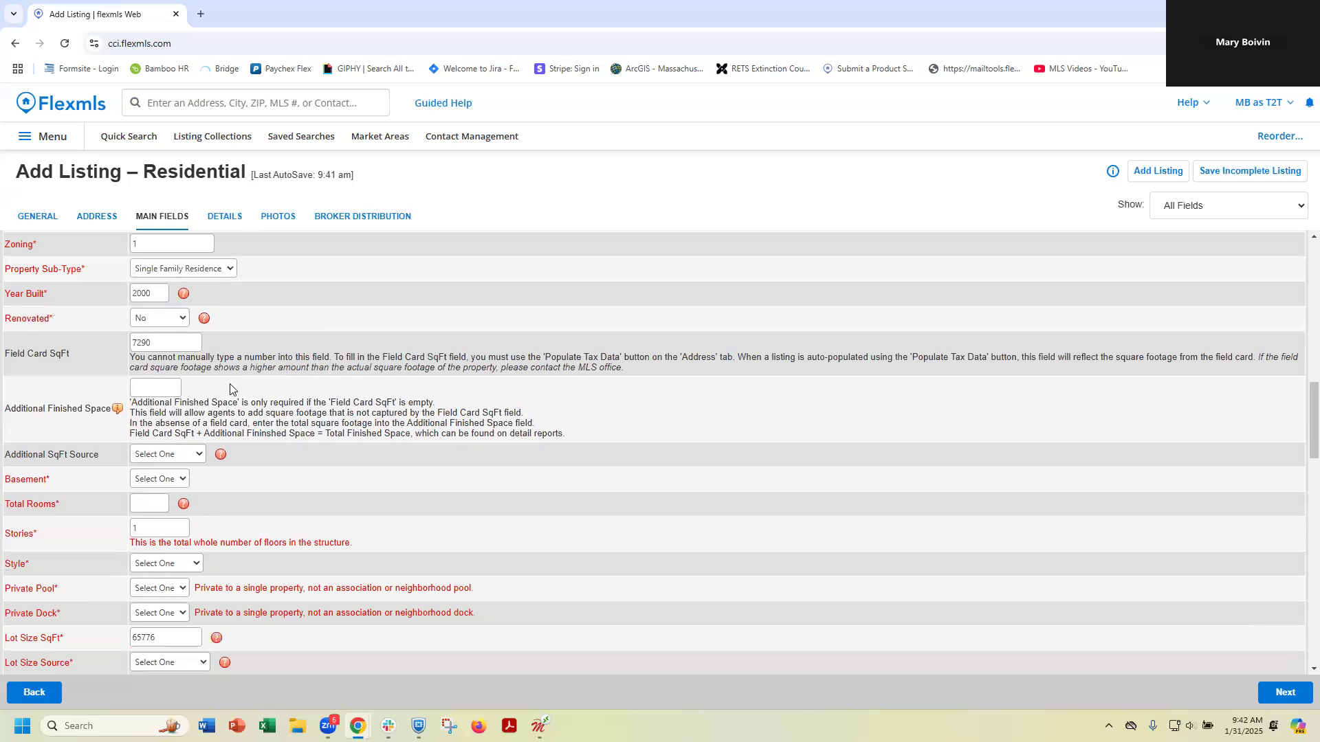
Step: Enter 500 as the Additional Finished Space below the Field Card SqFt
{"action": "scroll", "coordinate": [360, 343], "scroll_direction": "down", "scroll_amount": 1}
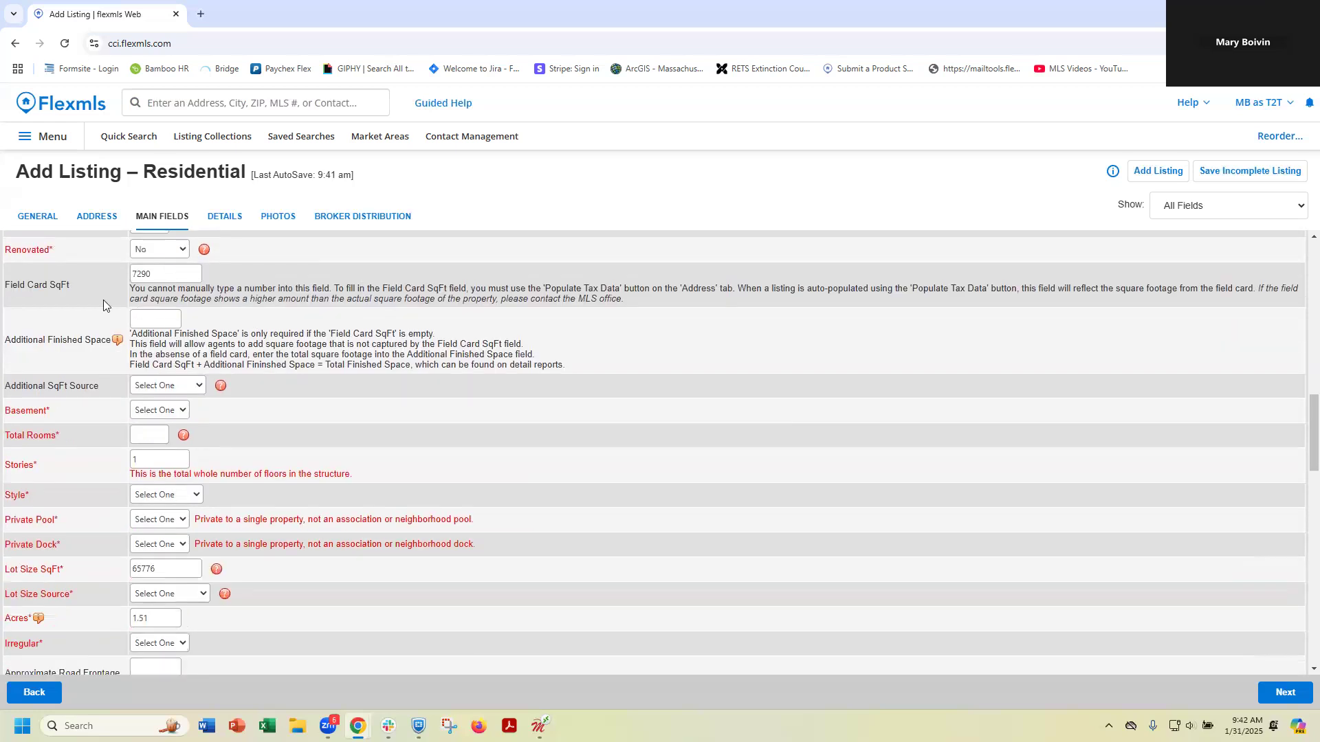
{"action": "double_click", "coordinate": [147, 274]}
{"action": "left_click", "coordinate": [165, 273]}
{"action": "double_click", "coordinate": [136, 273]}
{"action": "left_click", "coordinate": [161, 318]}
{"action": "type", "text": "500"}
{"action": "left_click", "coordinate": [215, 317]}
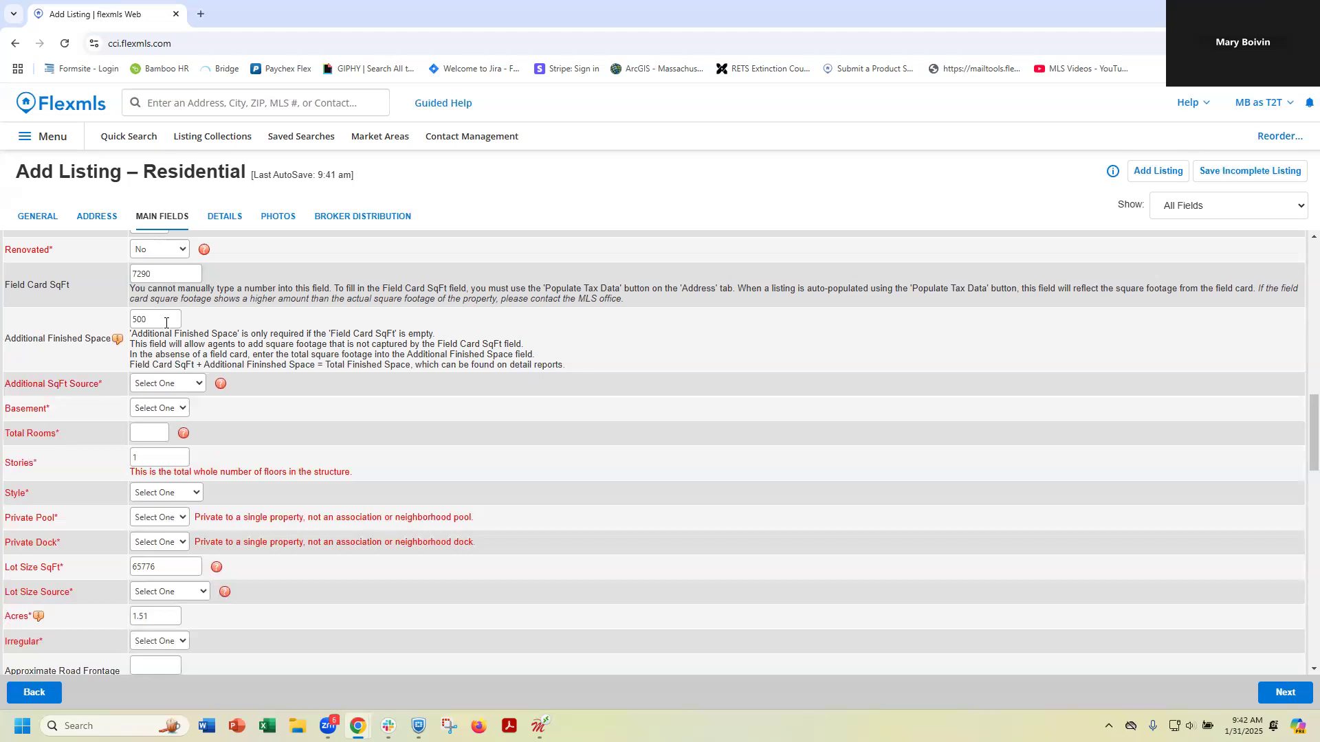
Step: Replace the Additional Finished Space with 0 and clear the field again
{"action": "key", "text": "Tab"}
{"action": "type", "text": "0"}
{"action": "key", "text": "shift+Tab"}
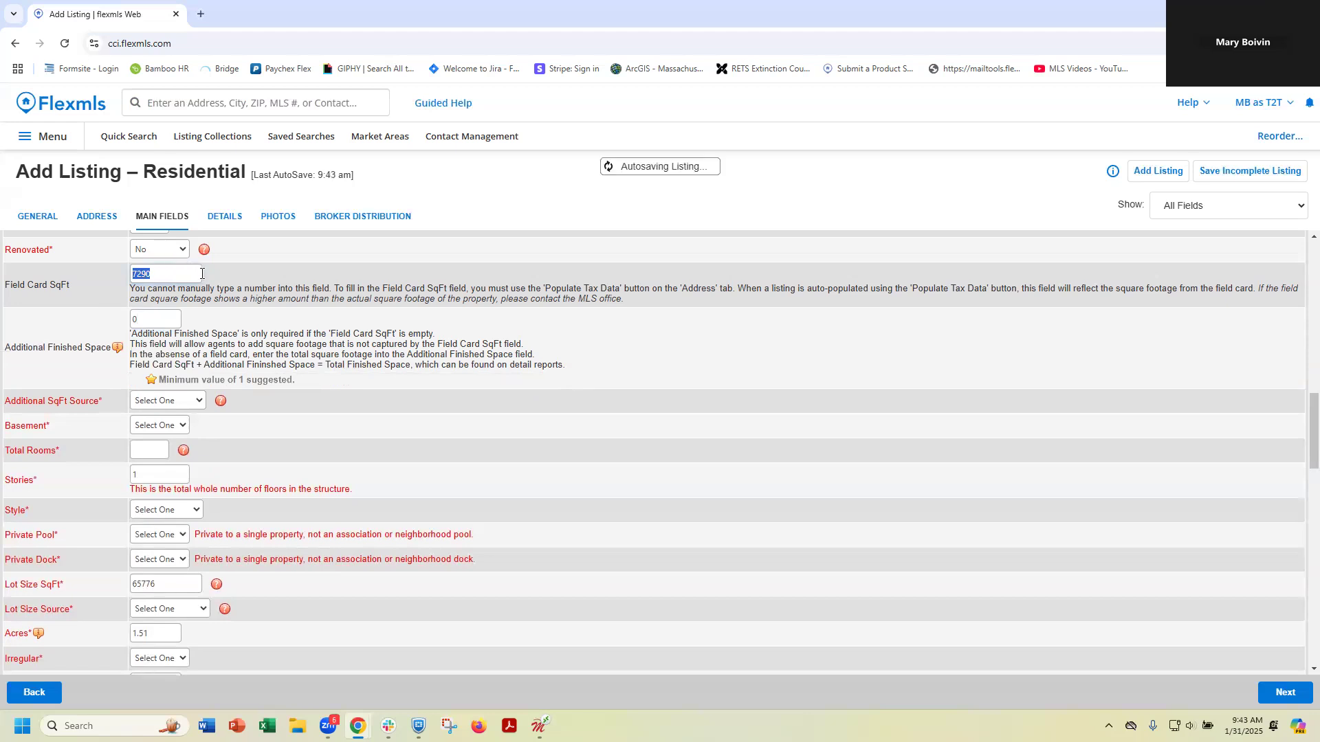
{"action": "key", "text": "Tab"}
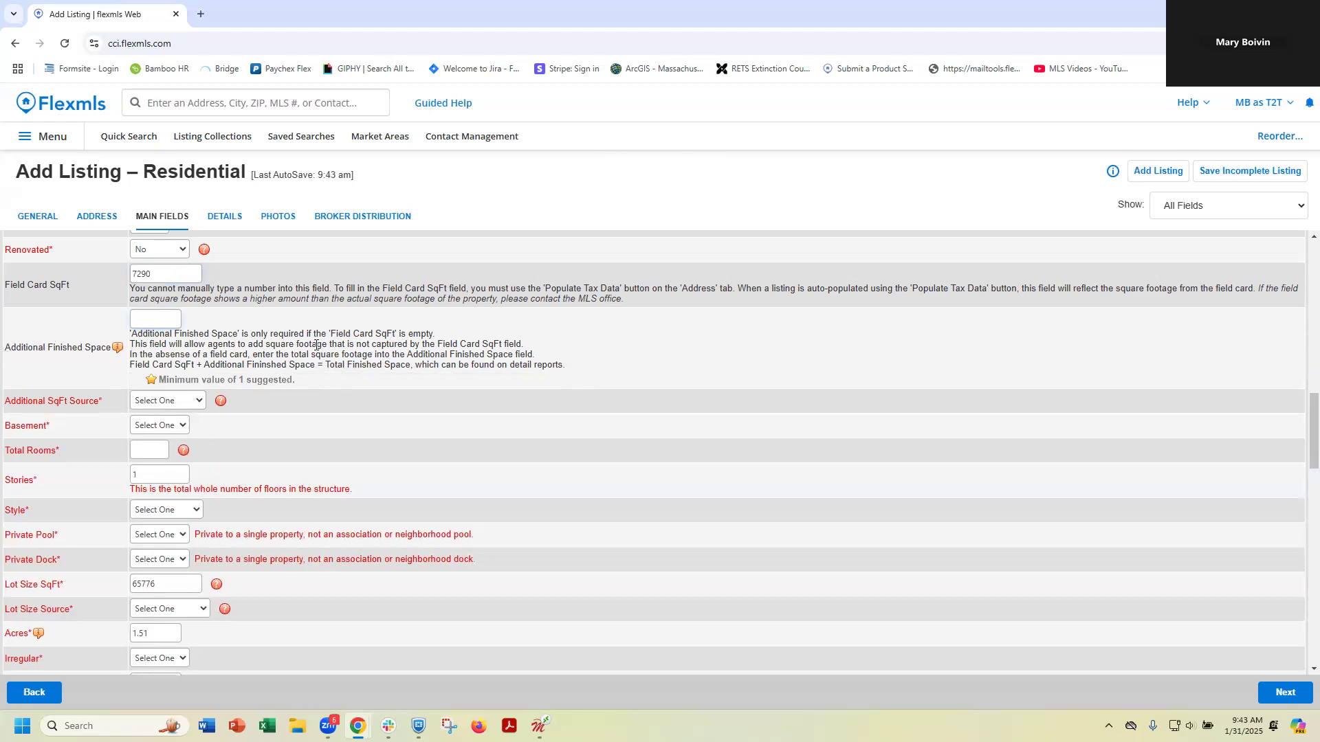
{"action": "key", "text": "BackSpace"}
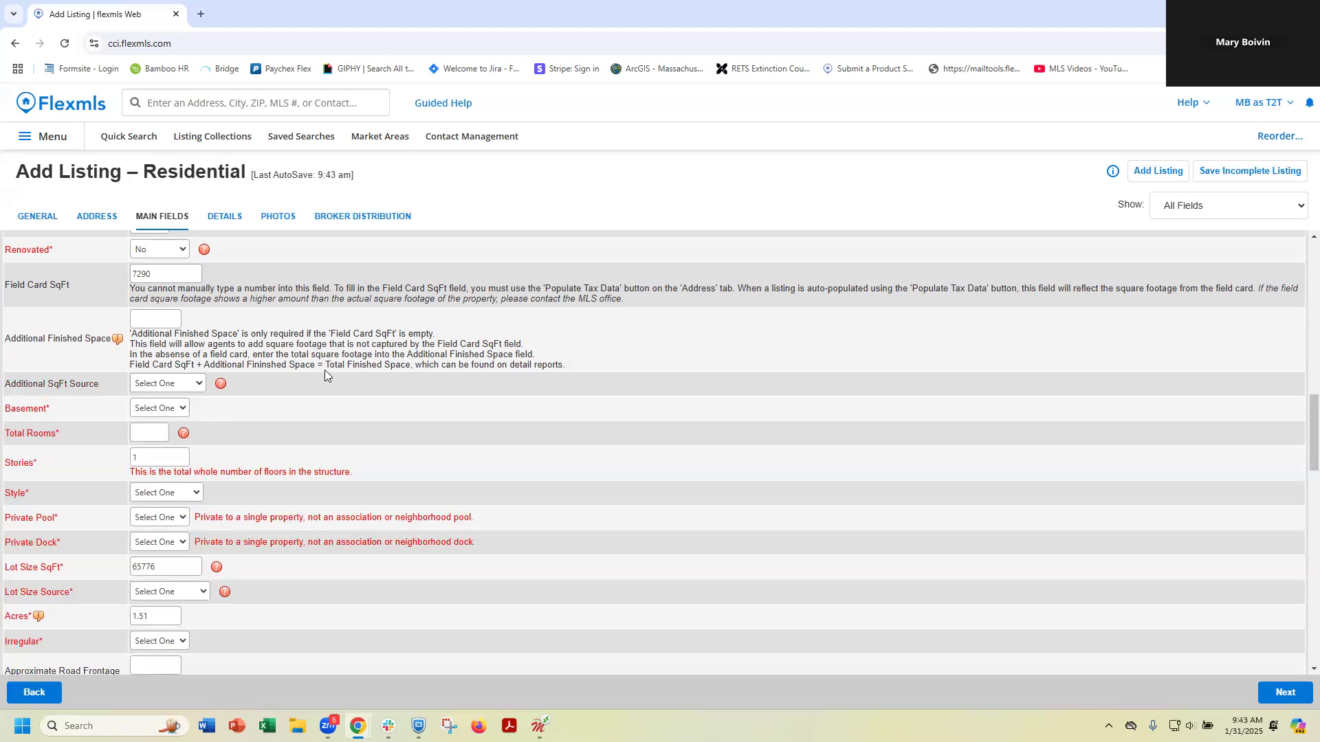
Step: Set Basement to No and Total Rooms to 1
{"action": "left_click", "coordinate": [184, 408]}
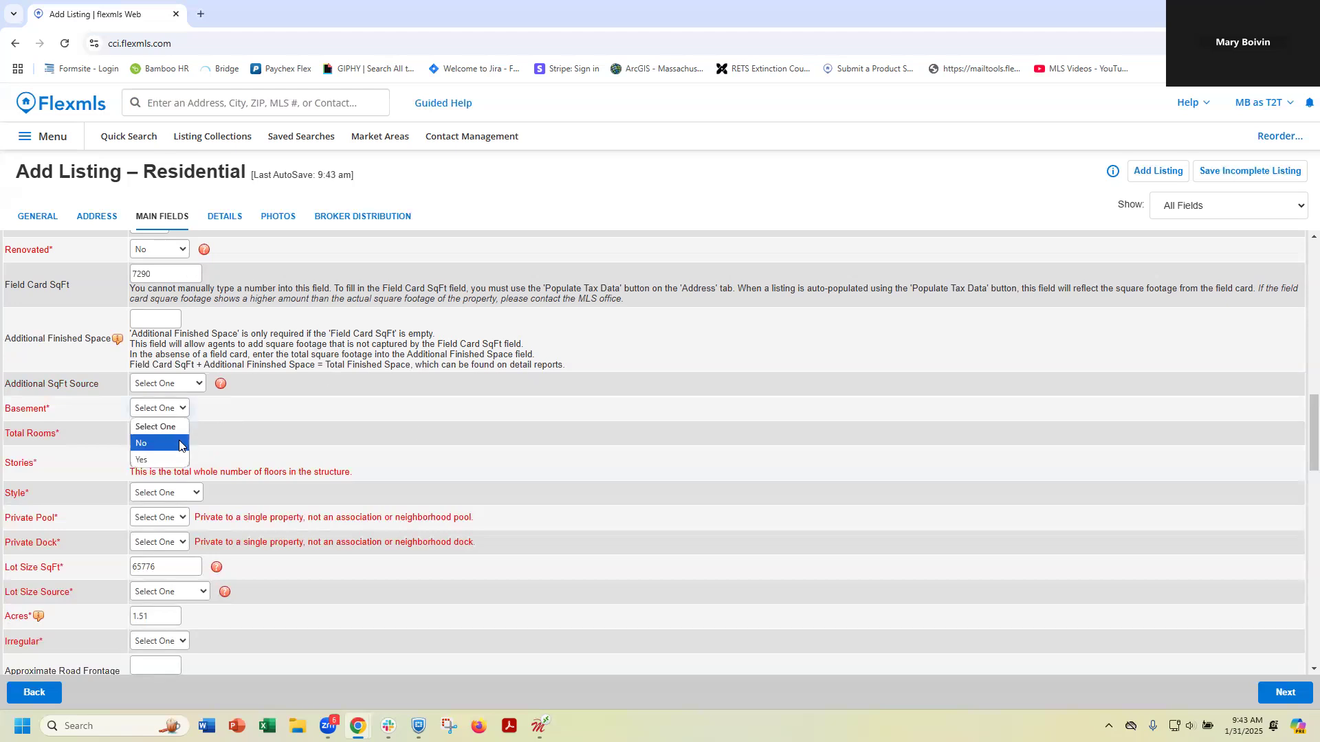
{"action": "left_click", "coordinate": [157, 443]}
{"action": "key", "text": "Tab"}
{"action": "type", "text": "1"}
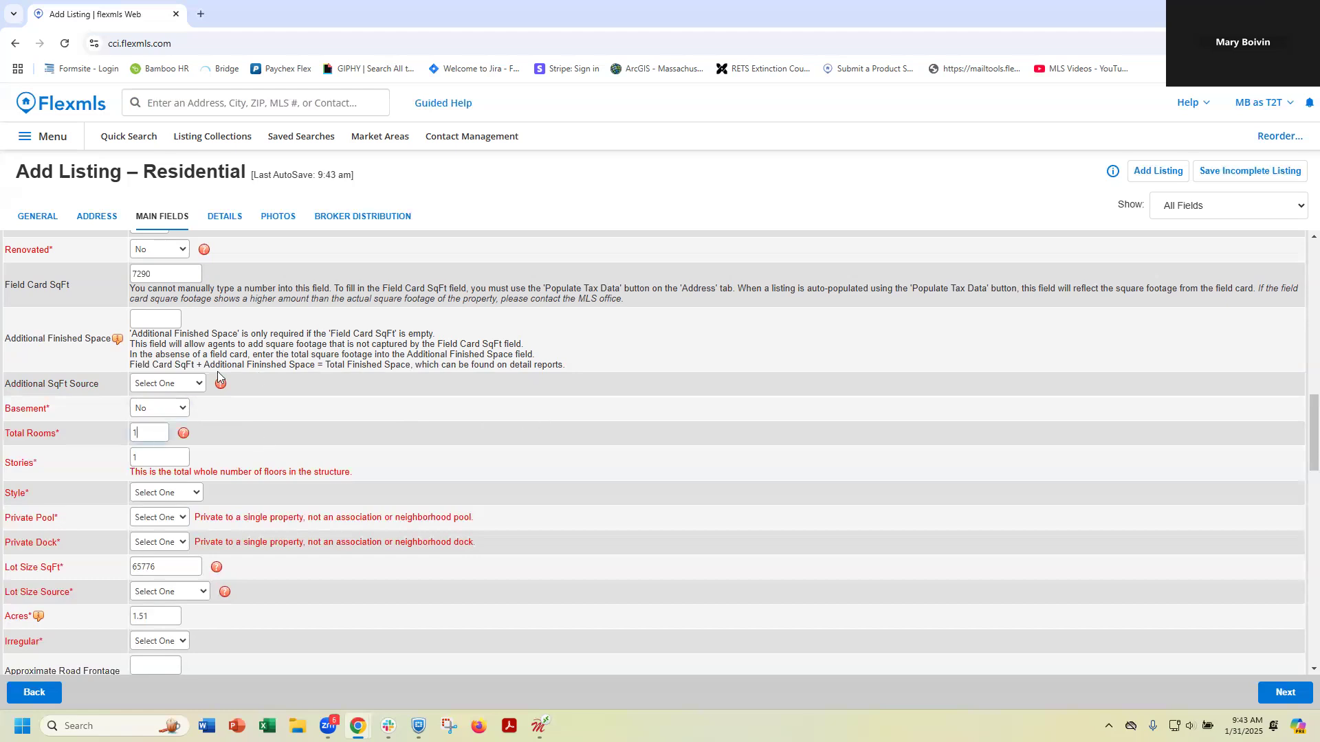
Step: Set the property's Style to Cape
{"action": "scroll", "coordinate": [217, 372], "scroll_direction": "down", "scroll_amount": 2}
{"action": "left_click", "coordinate": [193, 355]}
{"action": "key", "text": "Escape"}
{"action": "key", "text": "c"}
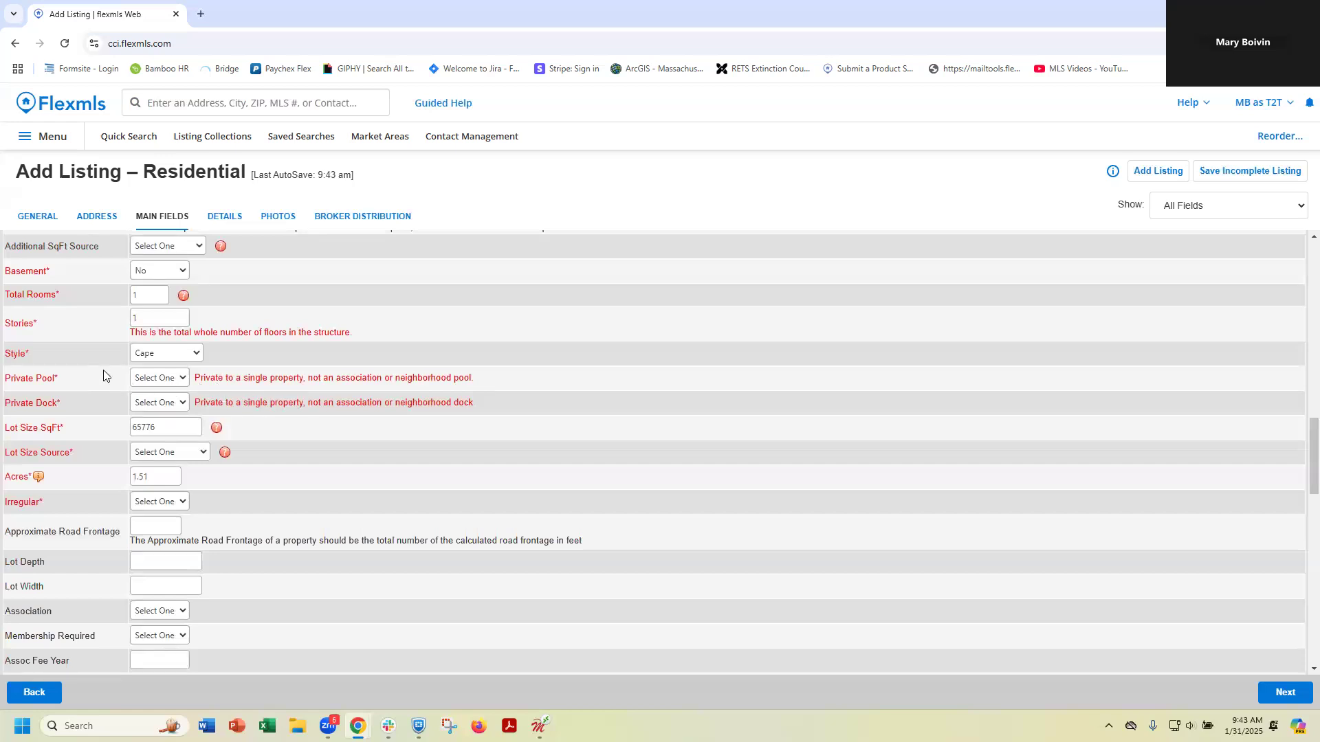
Step: Set both Private Pool and Private Dock to No
{"action": "left_click", "coordinate": [155, 380]}
{"action": "left_click", "coordinate": [155, 412]}
{"action": "left_click", "coordinate": [158, 406]}
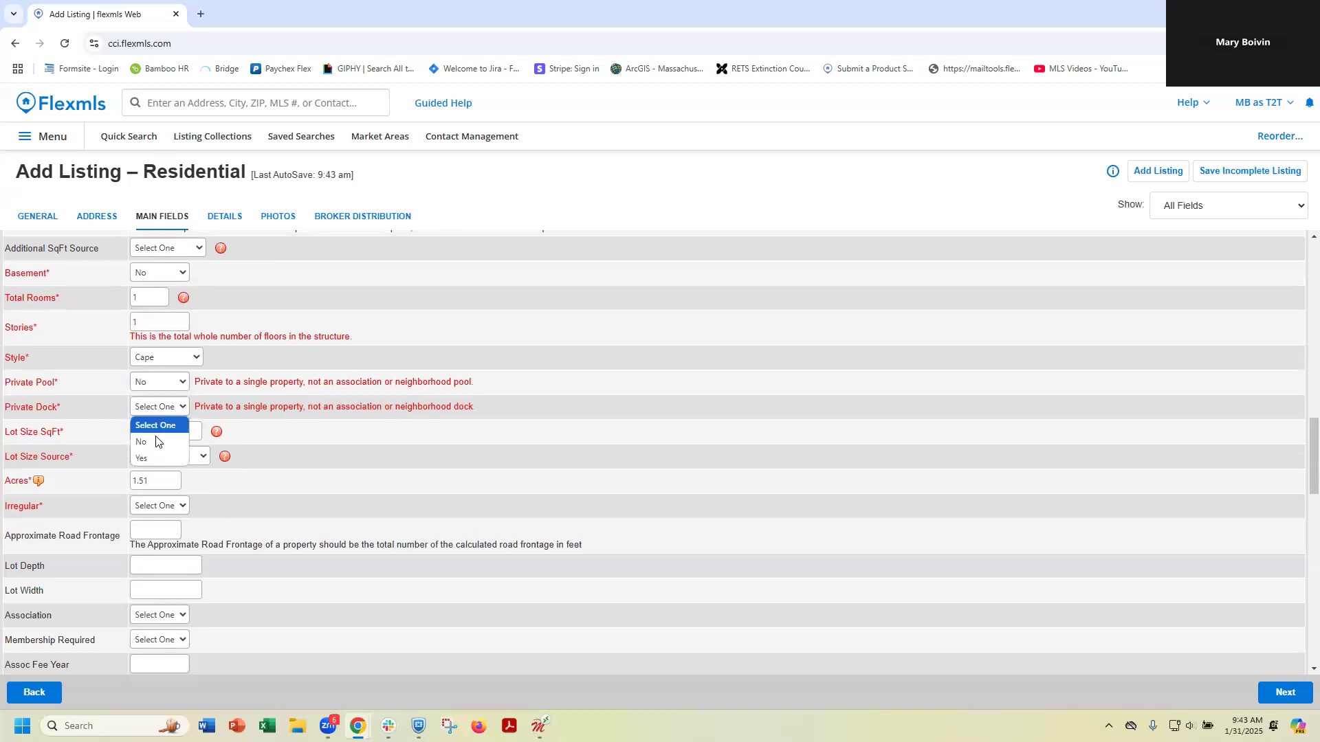
{"action": "left_click", "coordinate": [158, 439]}
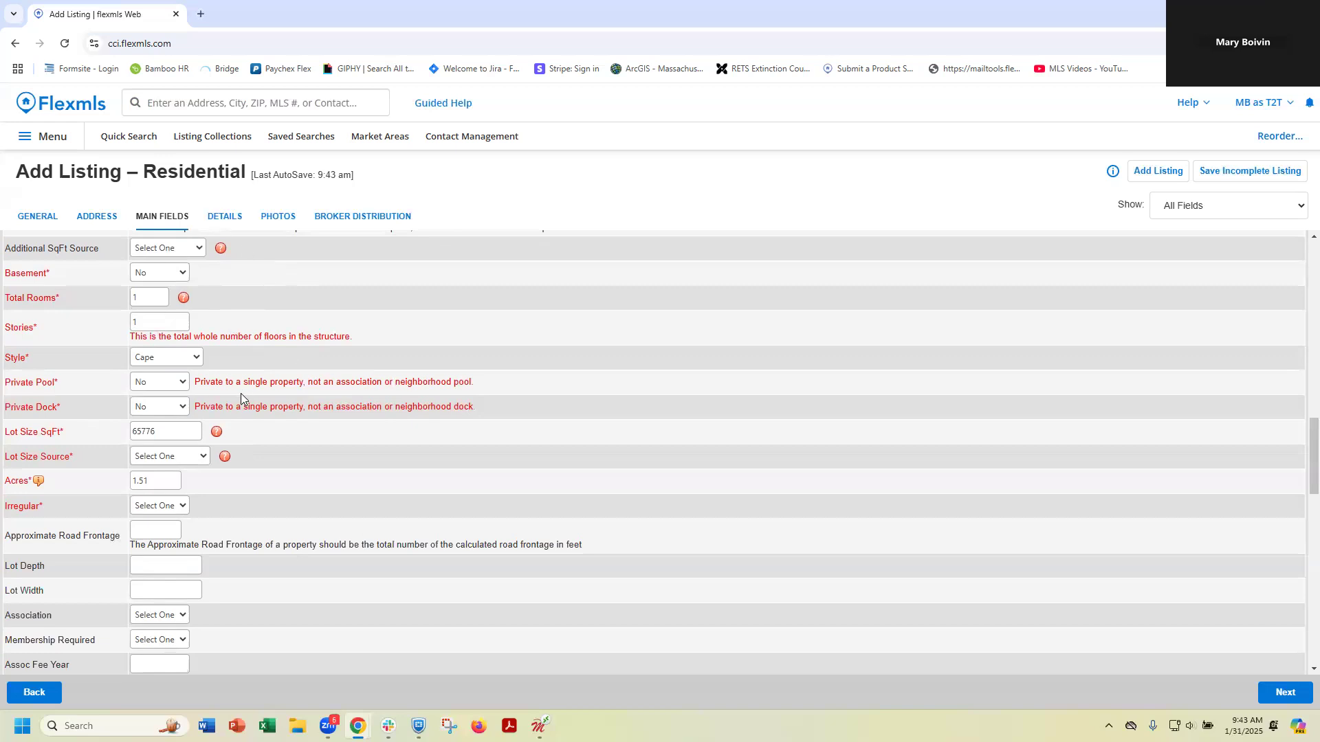
Step: Set Lot Size Source to Appraiser and choose an option for the Irregular lot field
{"action": "left_click", "coordinate": [196, 455]}
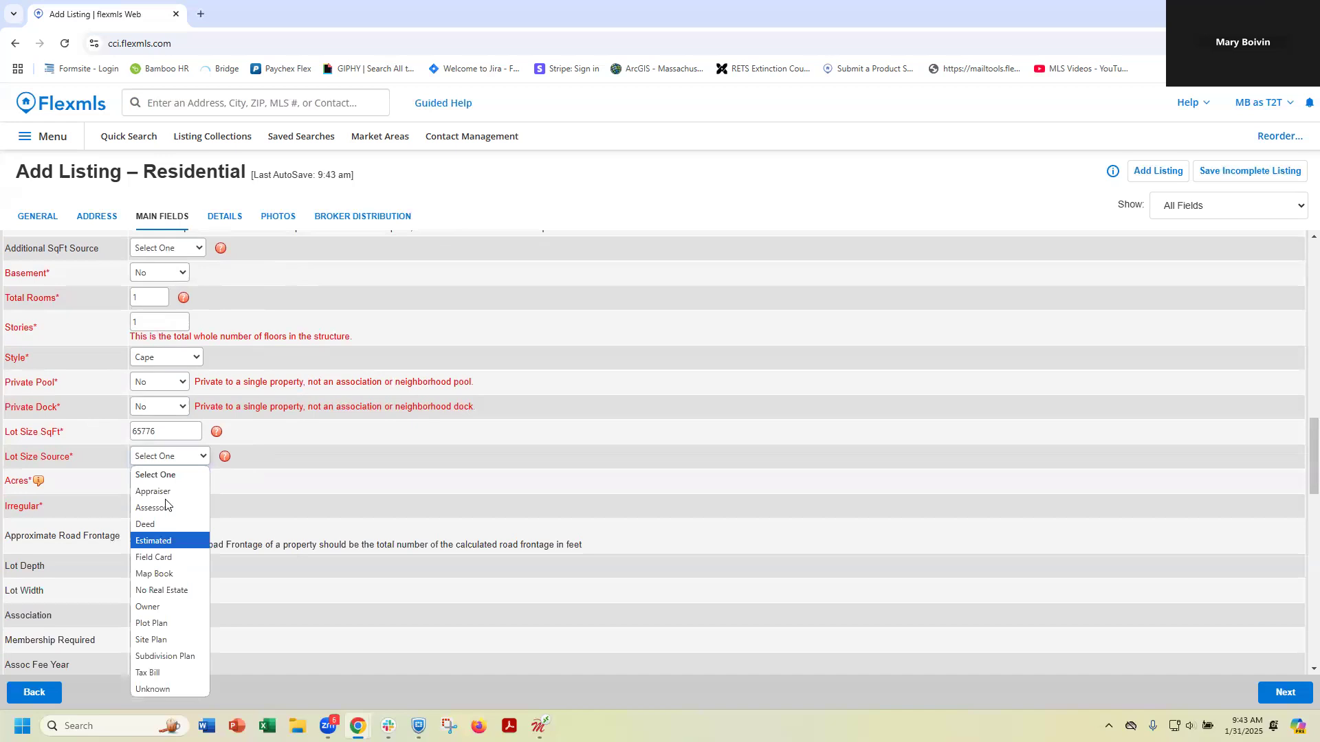
{"action": "left_click", "coordinate": [156, 491]}
{"action": "left_click_drag", "start_coordinate": [160, 434], "coordinate": [6, 447]}
{"action": "left_click", "coordinate": [308, 472]}
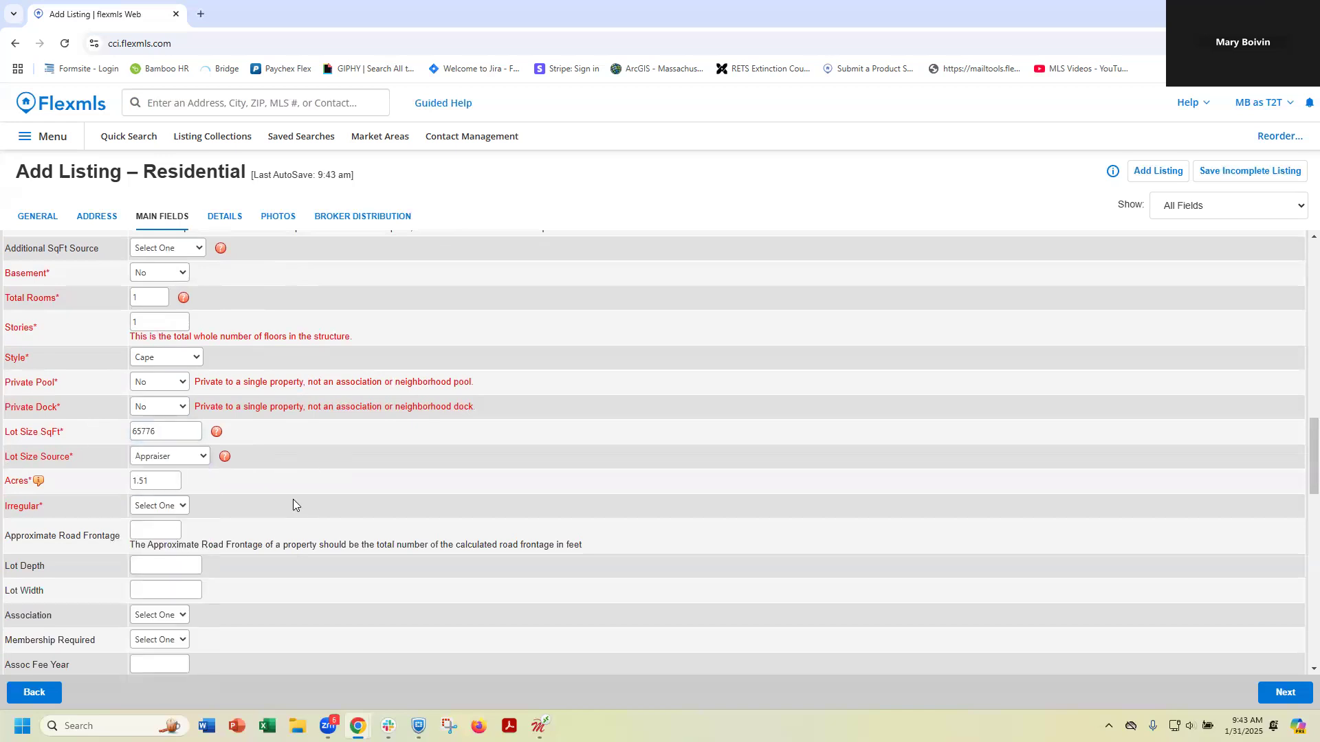
{"action": "scroll", "coordinate": [213, 428], "scroll_direction": "down", "scroll_amount": 2}
{"action": "left_click", "coordinate": [177, 371]}
{"action": "left_click", "coordinate": [179, 402]}
Step: Set Garage and Year Round to No
{"action": "scroll", "coordinate": [201, 378], "scroll_direction": "down", "scroll_amount": 3}
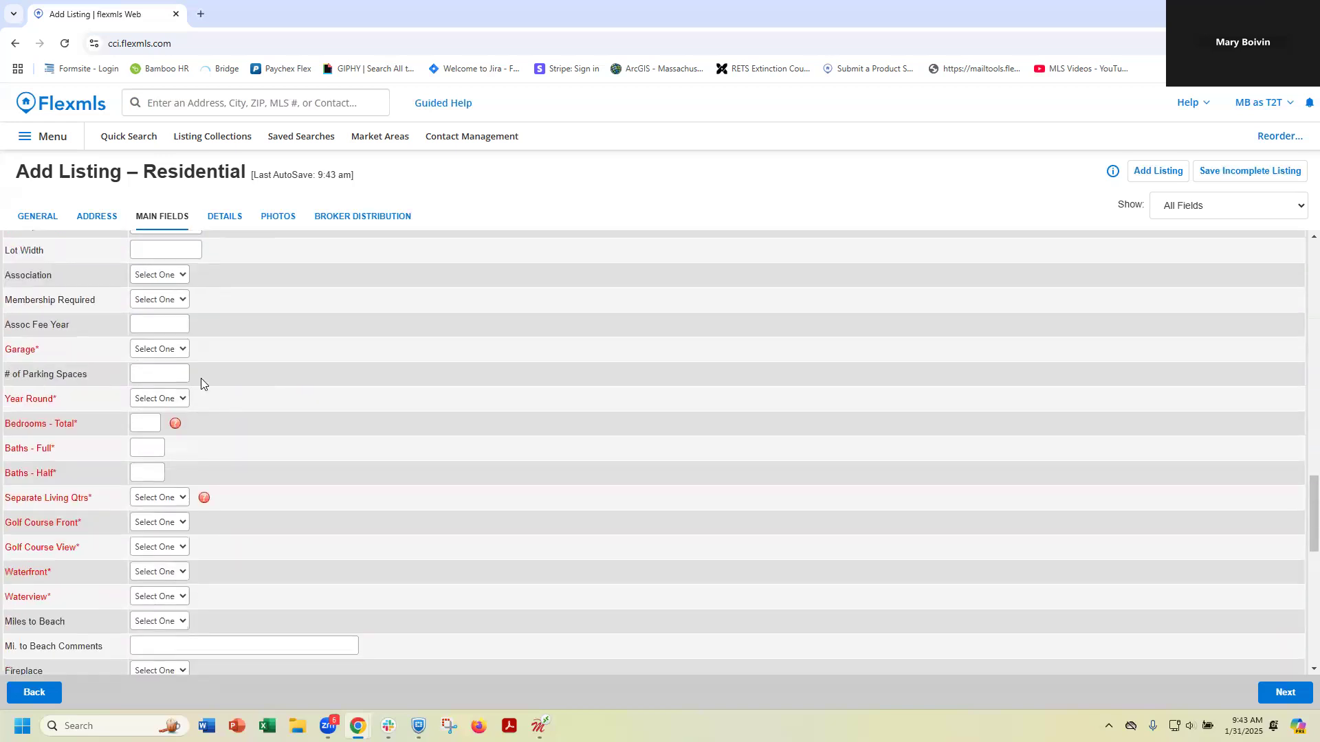
{"action": "left_click", "coordinate": [170, 345]}
{"action": "left_click", "coordinate": [172, 382]}
{"action": "left_click", "coordinate": [166, 396]}
Step: Enter 1 for total bedrooms, 1 for full baths and 1 for half baths
{"action": "left_click", "coordinate": [160, 433]}
{"action": "type", "text": "1"}
{"action": "key", "text": "Tab"}
{"action": "type", "text": "1"}
{"action": "key", "text": "Tab"}
{"action": "type", "text": "1"}
Step: Set Separate Living Qtrs, Golf Course Front, Golf Course View, Waterfront and Waterview to No
{"action": "left_click", "coordinate": [158, 490]}
{"action": "left_click", "coordinate": [163, 532]}
{"action": "left_click", "coordinate": [161, 513]}
{"action": "left_click", "coordinate": [165, 548]}
{"action": "left_click", "coordinate": [162, 543]}
{"action": "left_click", "coordinate": [158, 576]}
{"action": "left_click", "coordinate": [160, 570]}
{"action": "left_click", "coordinate": [158, 603]}
{"action": "left_click", "coordinate": [160, 599]}
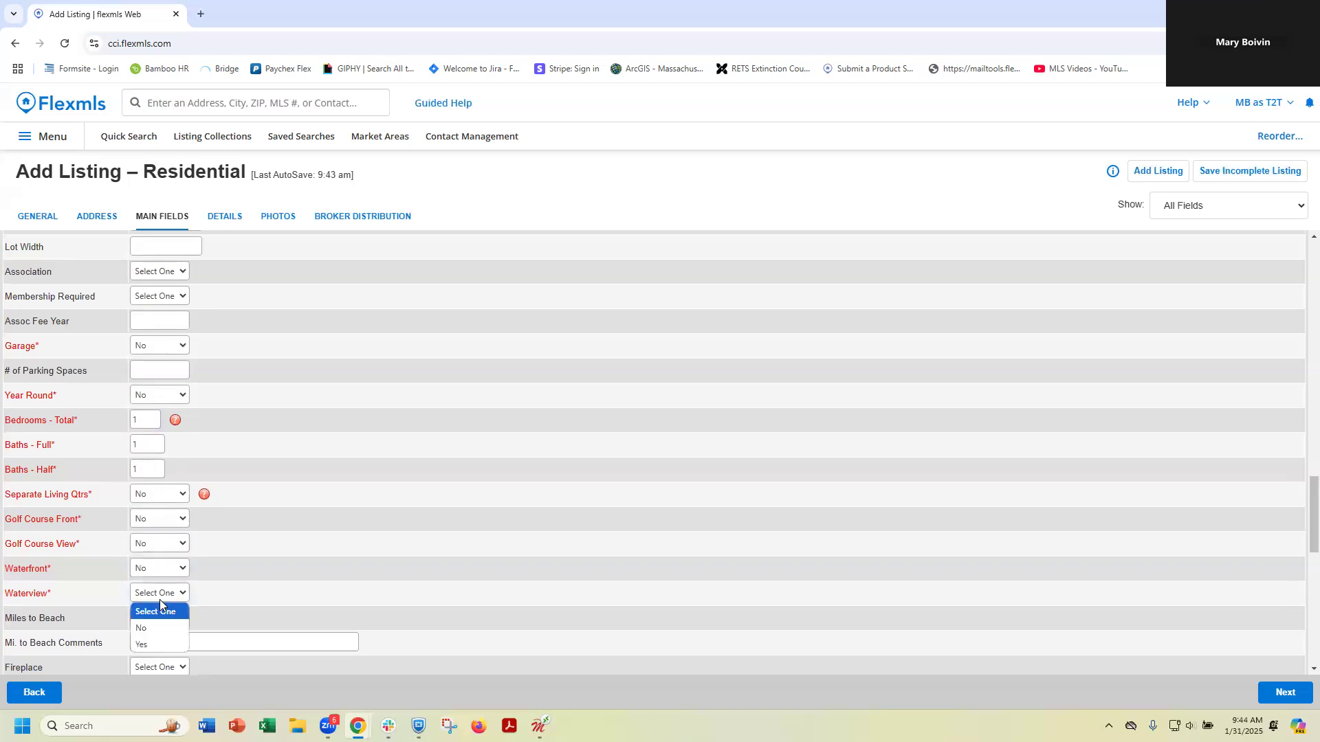
{"action": "left_click", "coordinate": [154, 625]}
Step: Set Leased Land and Property Includes Recording Devices to No
{"action": "scroll", "coordinate": [307, 504], "scroll_direction": "down", "scroll_amount": 4}
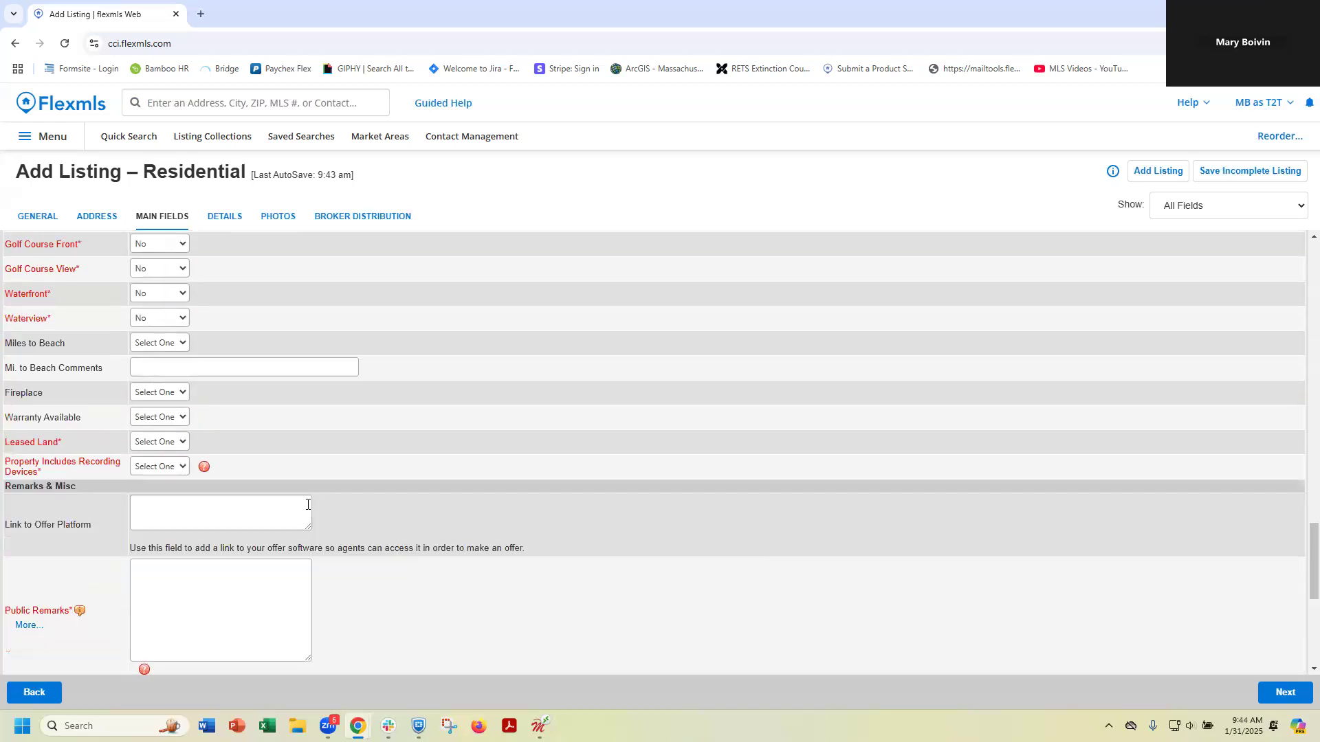
{"action": "left_click", "coordinate": [185, 440]}
{"action": "left_click", "coordinate": [163, 477]}
{"action": "left_click", "coordinate": [174, 468]}
{"action": "left_click", "coordinate": [181, 501]}
Step: Enter "test" as the Public Remarks, and open and close the supplement remarks window without adding text
{"action": "scroll", "coordinate": [412, 402], "scroll_direction": "down", "scroll_amount": 2}
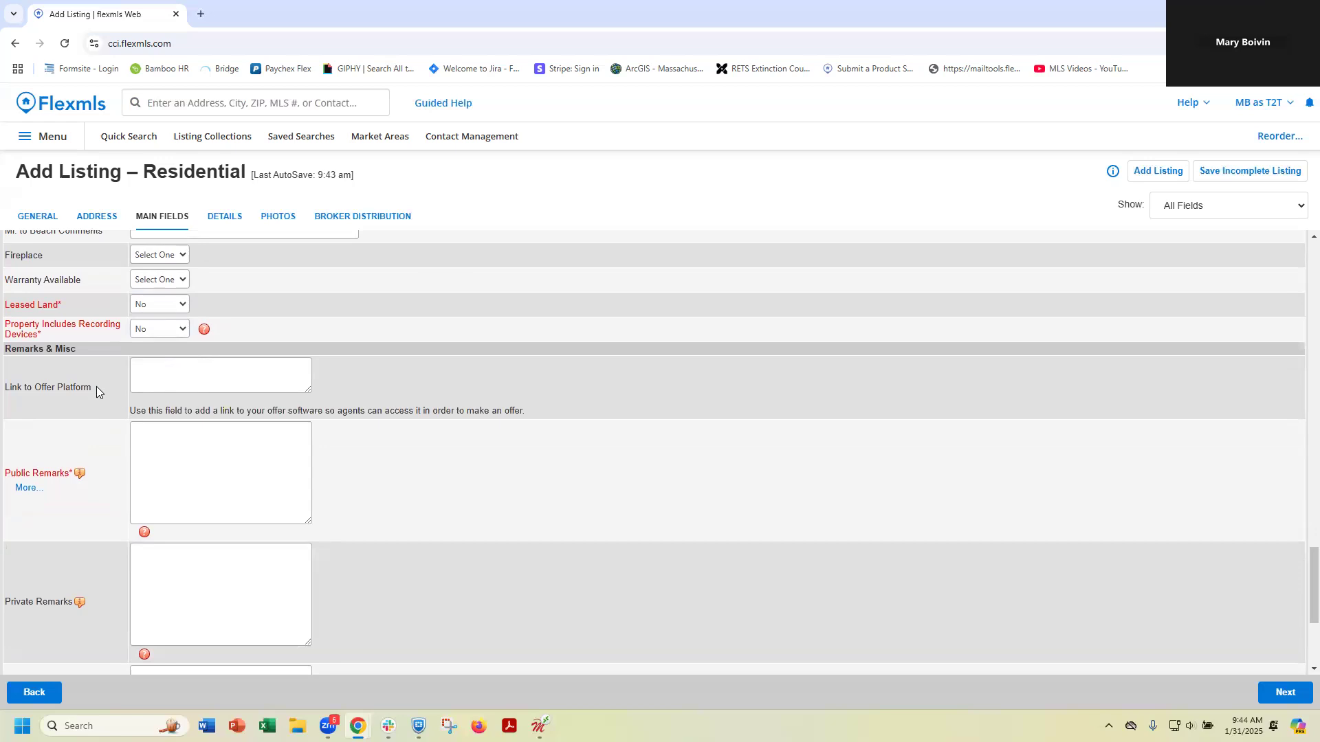
{"action": "left_click", "coordinate": [188, 381]}
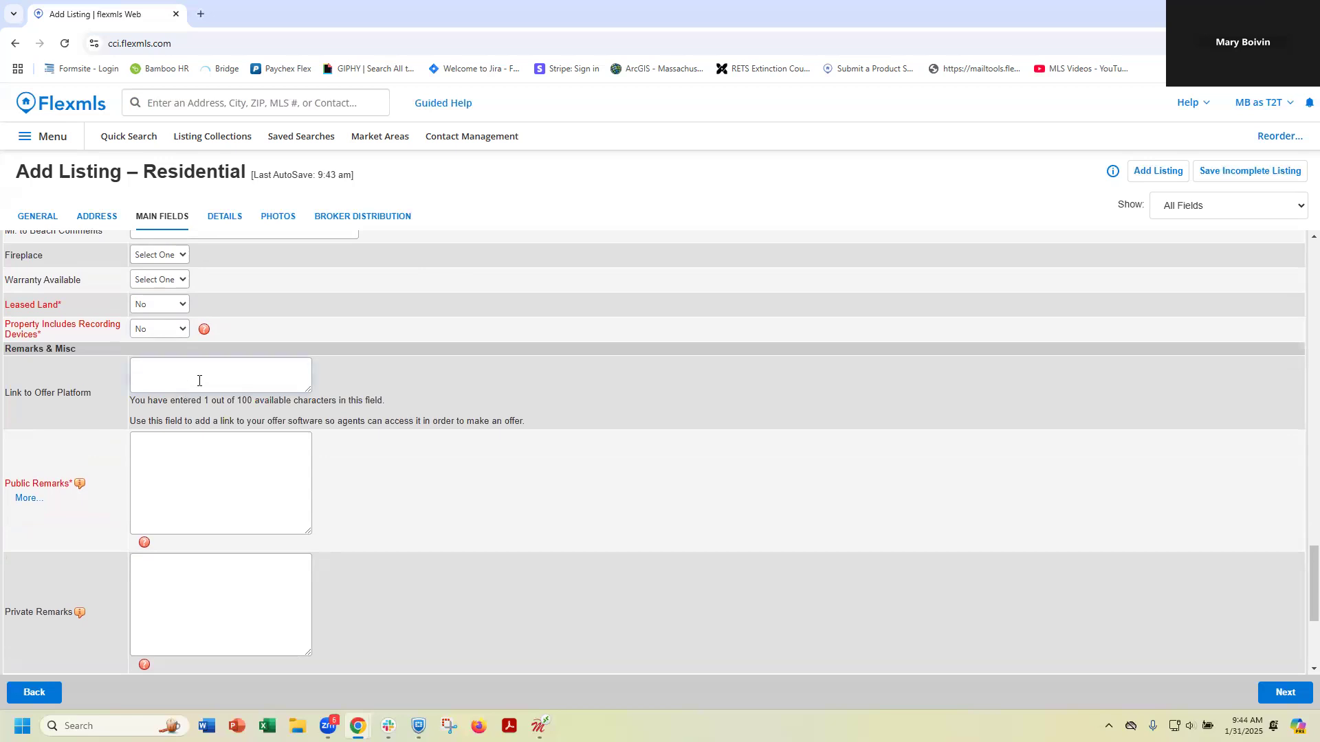
{"action": "scroll", "coordinate": [257, 349], "scroll_direction": "down", "scroll_amount": 2}
{"action": "left_click", "coordinate": [221, 319]}
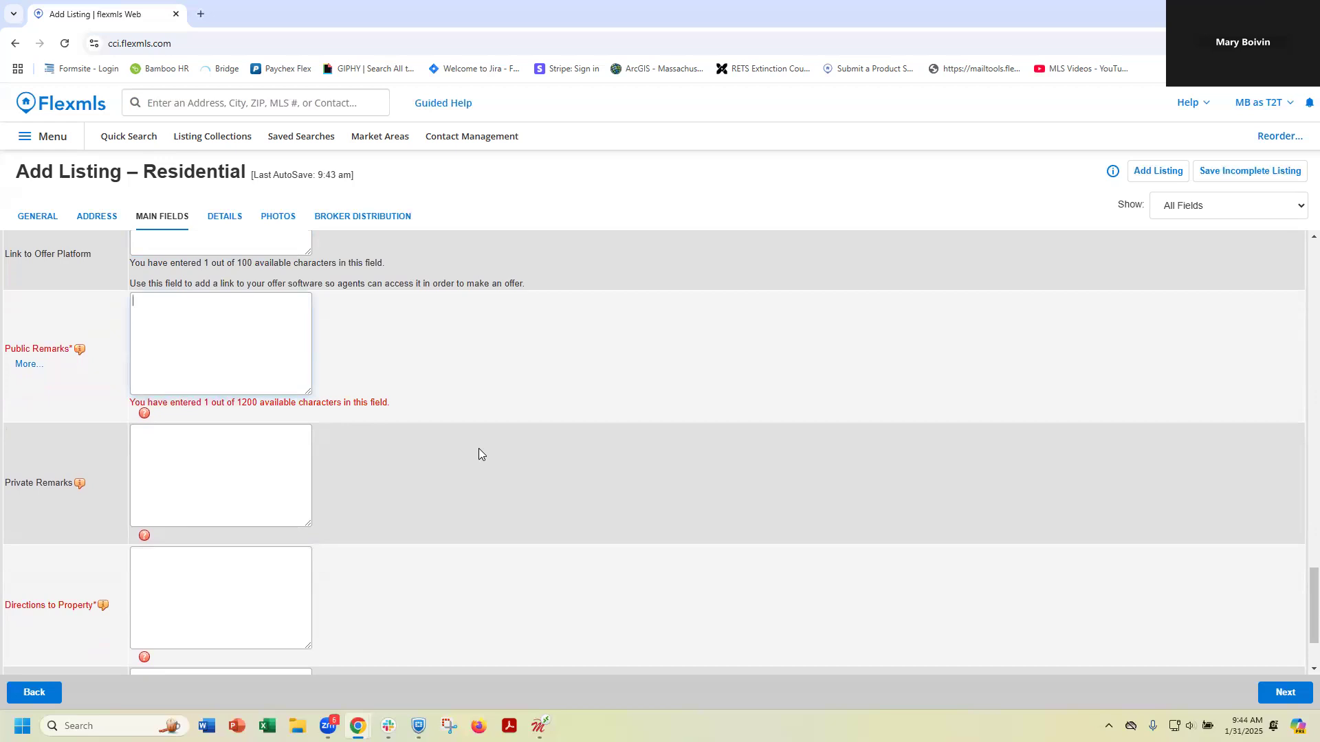
{"action": "type", "text": "test"}
{"action": "left_click", "coordinate": [28, 363]}
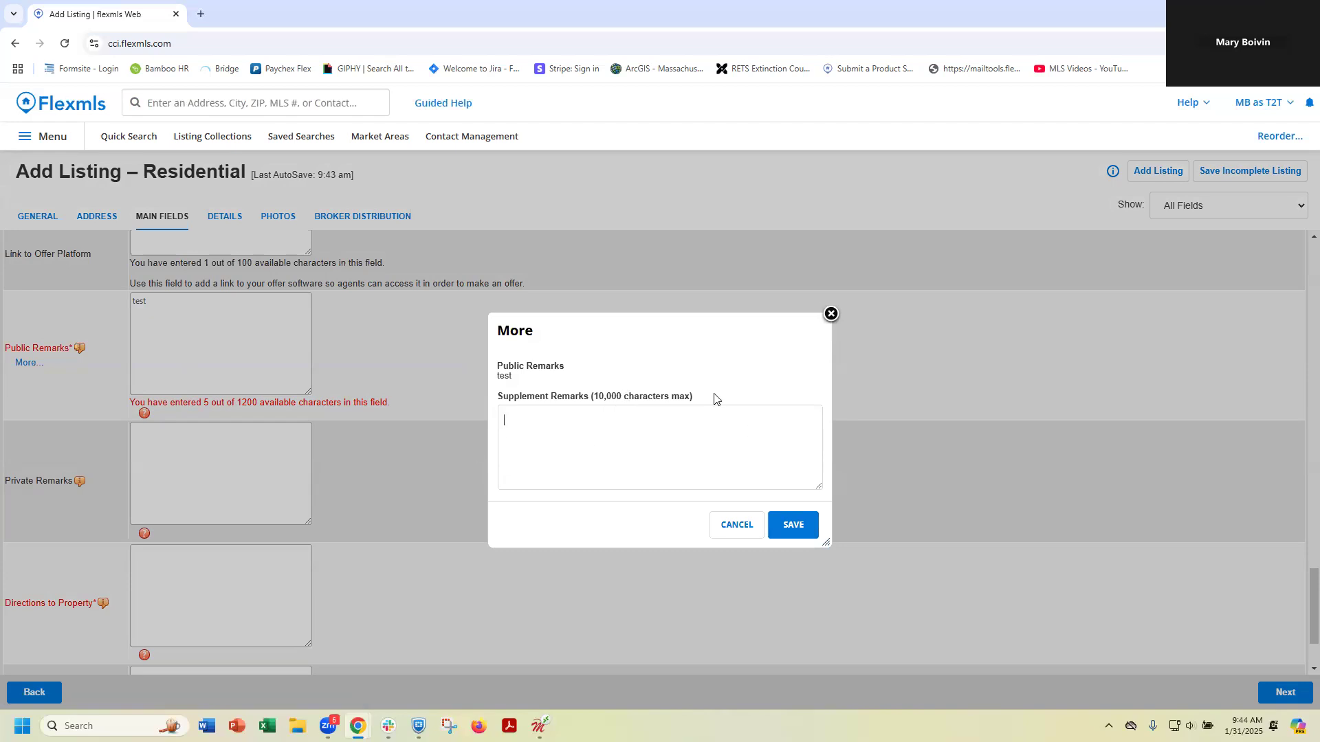
{"action": "left_click", "coordinate": [831, 313]}
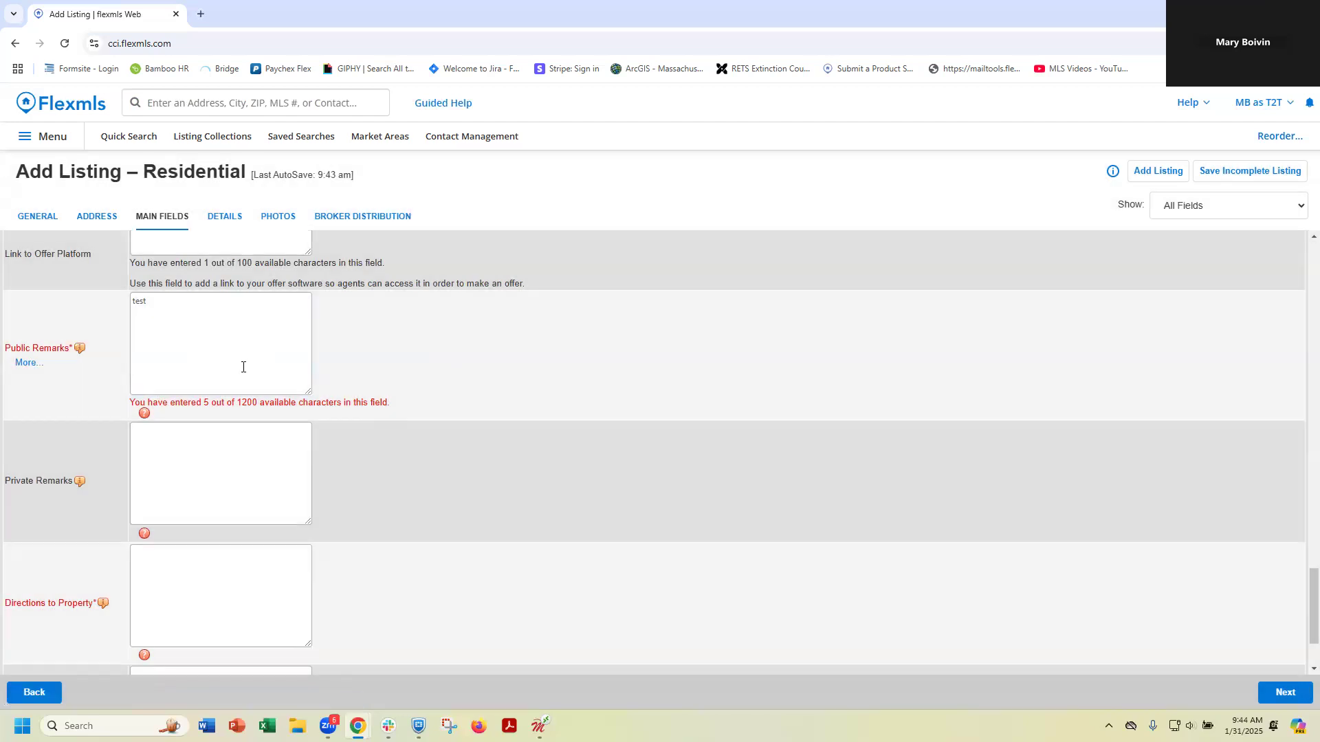
Step: Enter "test" for both Directions to Property and Showing Instructions
{"action": "scroll", "coordinate": [207, 357], "scroll_direction": "down", "scroll_amount": 2}
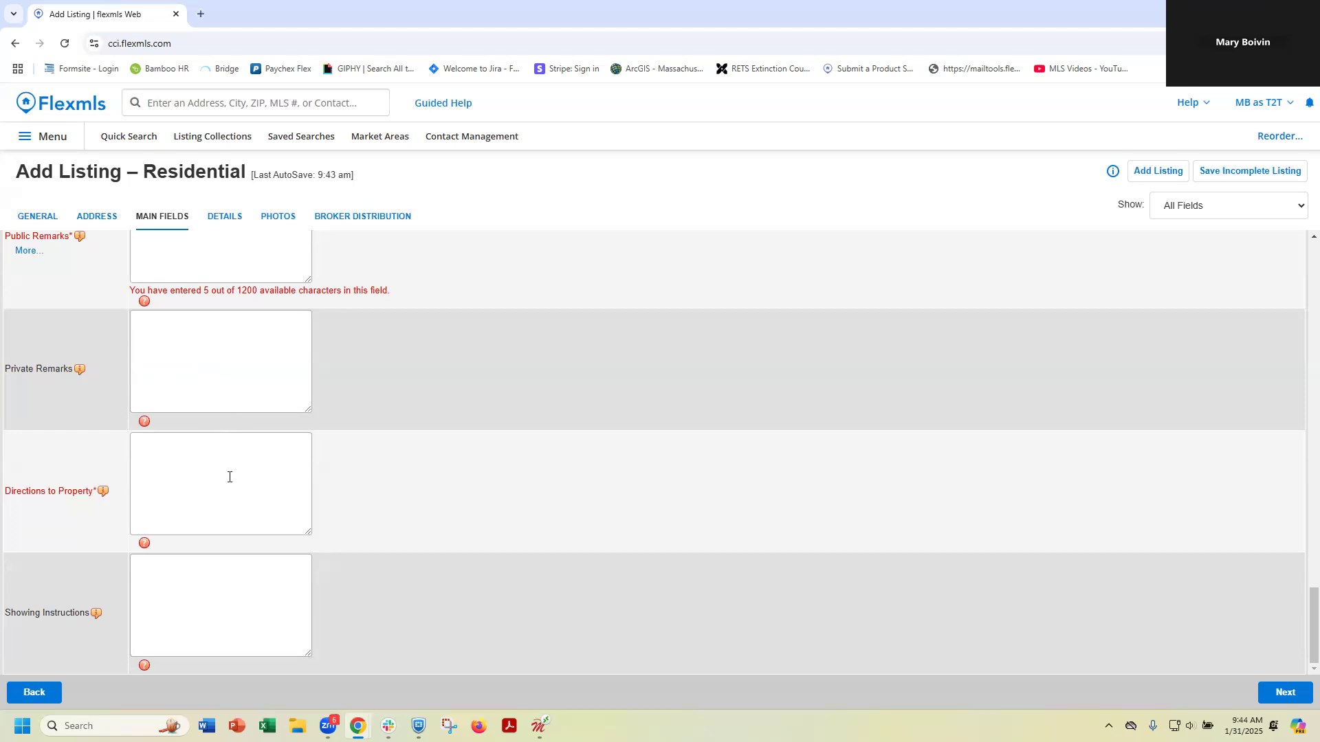
{"action": "left_click", "coordinate": [195, 492]}
{"action": "type", "text": "test"}
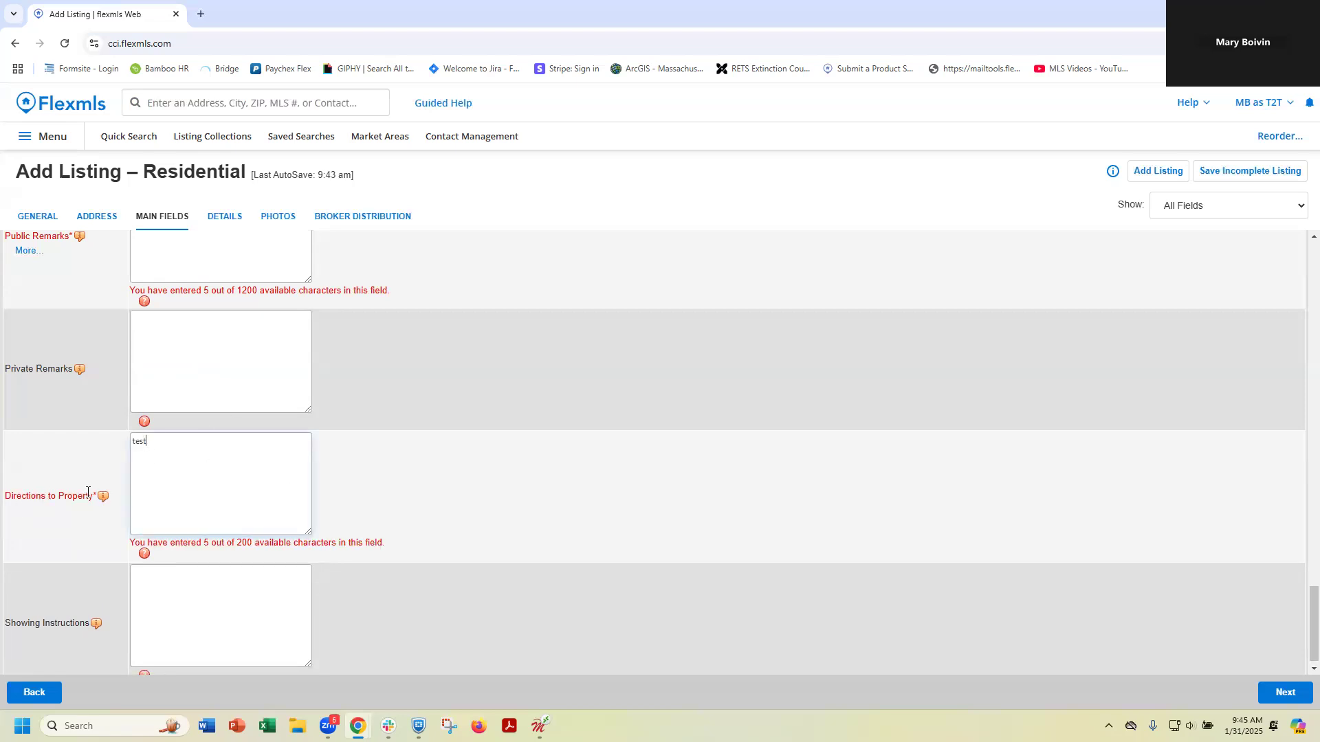
{"action": "scroll", "coordinate": [87, 492], "scroll_direction": "down", "scroll_amount": 1}
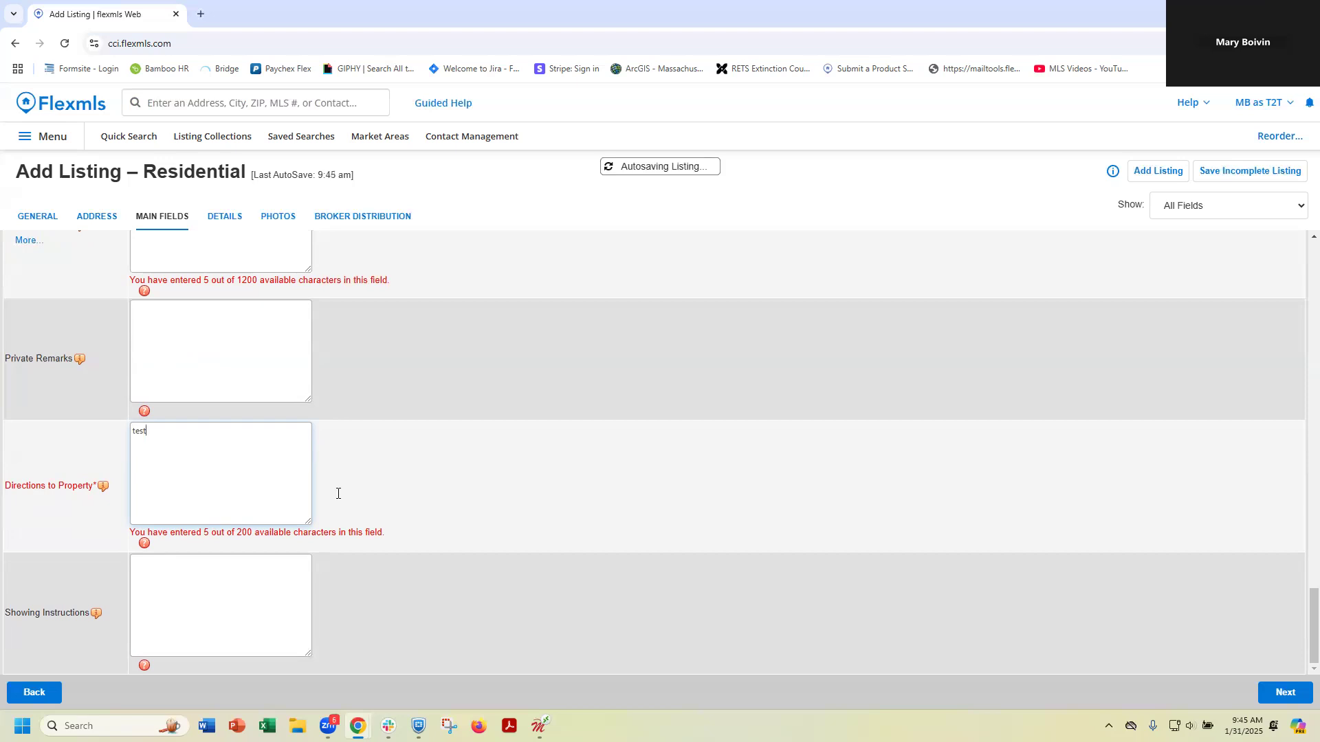
{"action": "left_click", "coordinate": [273, 598]}
{"action": "type", "text": "test"}
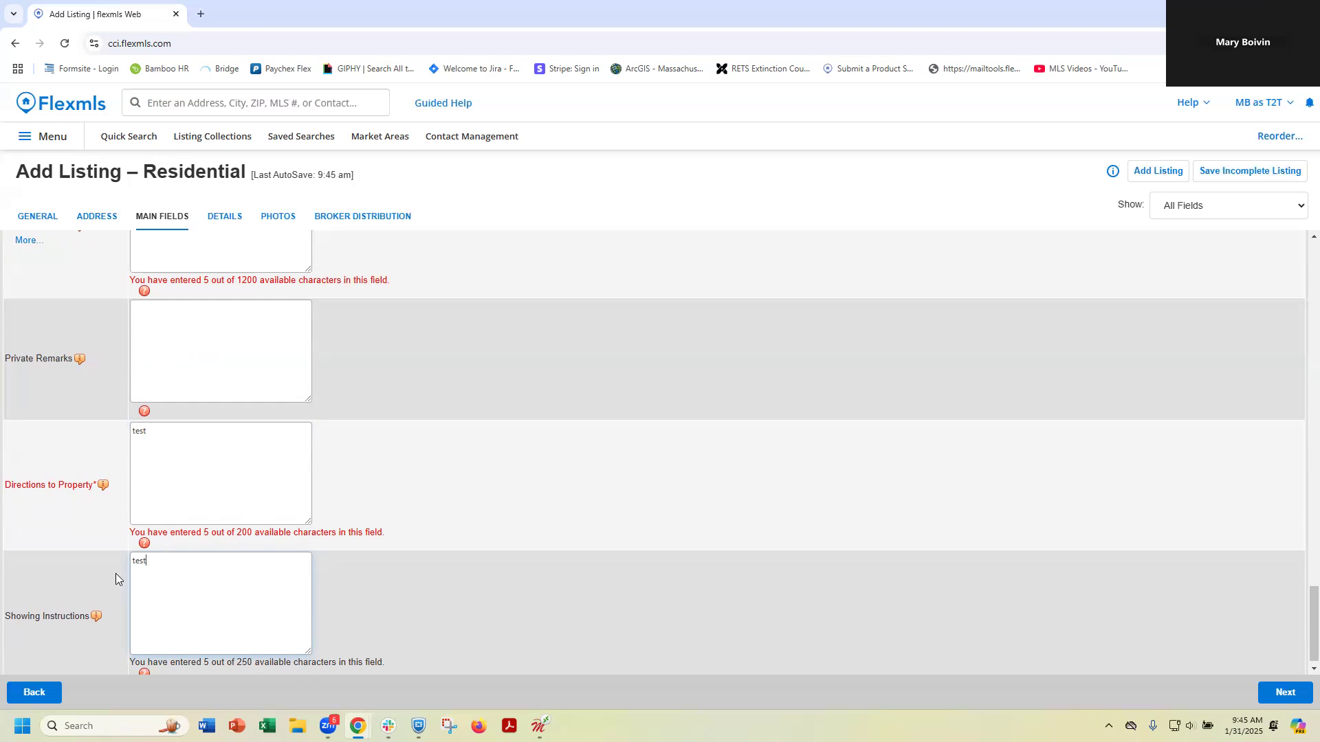
{"action": "left_click", "coordinate": [207, 580]}
{"action": "scroll", "coordinate": [379, 547], "scroll_direction": "down", "scroll_amount": 1}
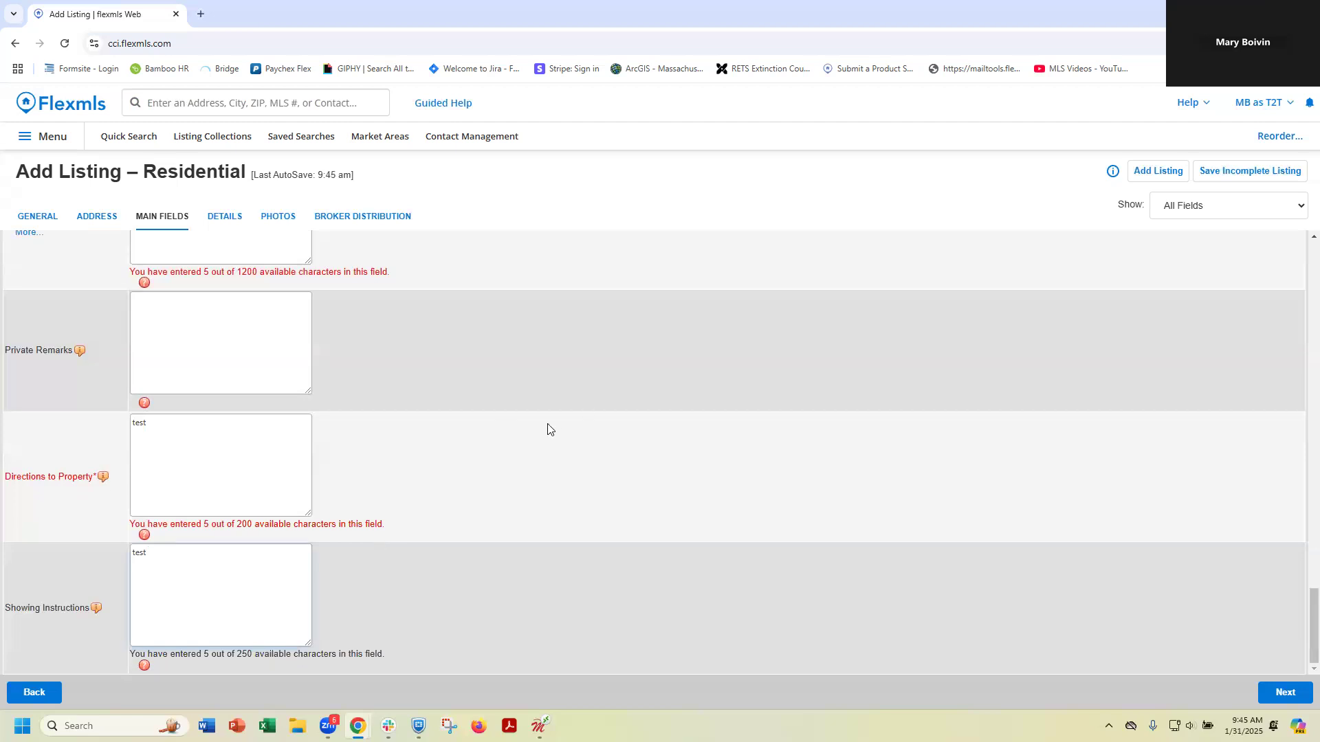
Step: Open the listing's details section and look through its feature checklists, including lot features and association fee items
{"action": "scroll", "coordinate": [472, 436], "scroll_direction": "up", "scroll_amount": 2}
{"action": "scroll", "coordinate": [472, 436], "scroll_direction": "down", "scroll_amount": 2}
{"action": "left_click", "coordinate": [233, 225]}
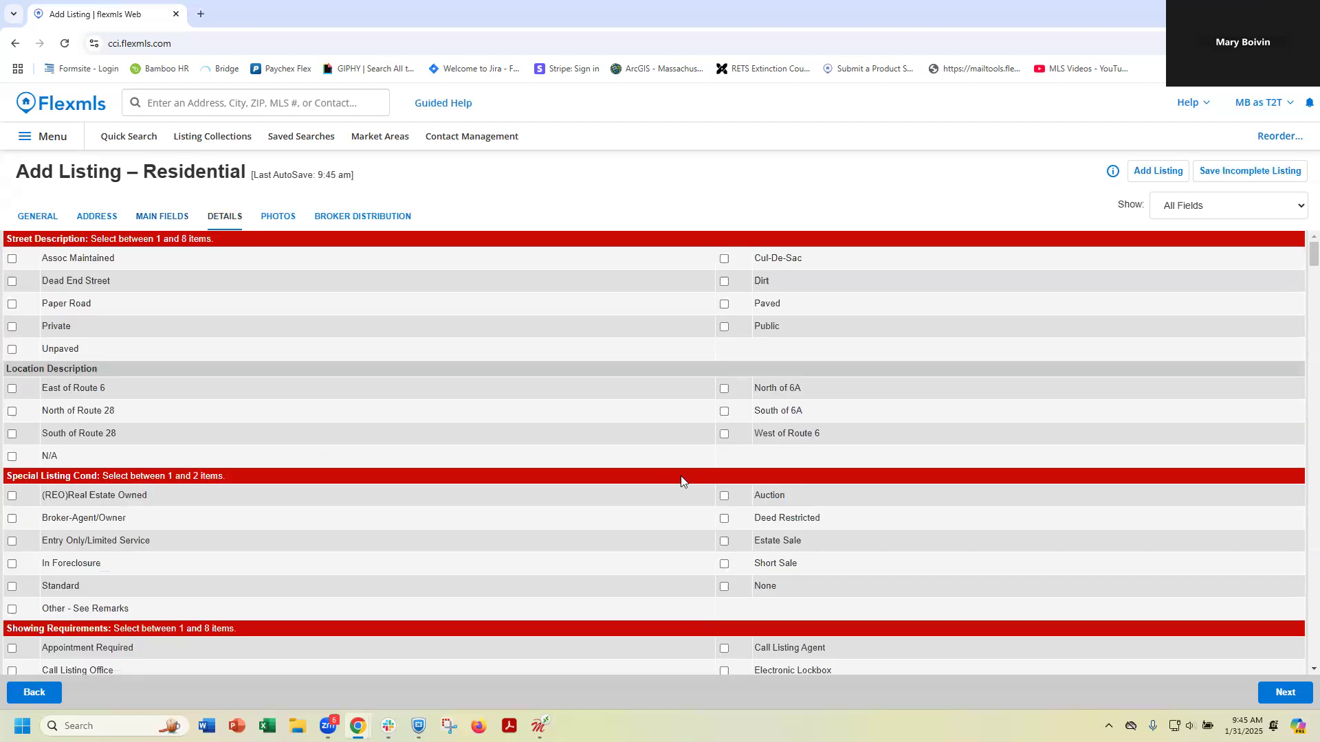
{"action": "scroll", "coordinate": [681, 475], "scroll_direction": "down", "scroll_amount": 12}
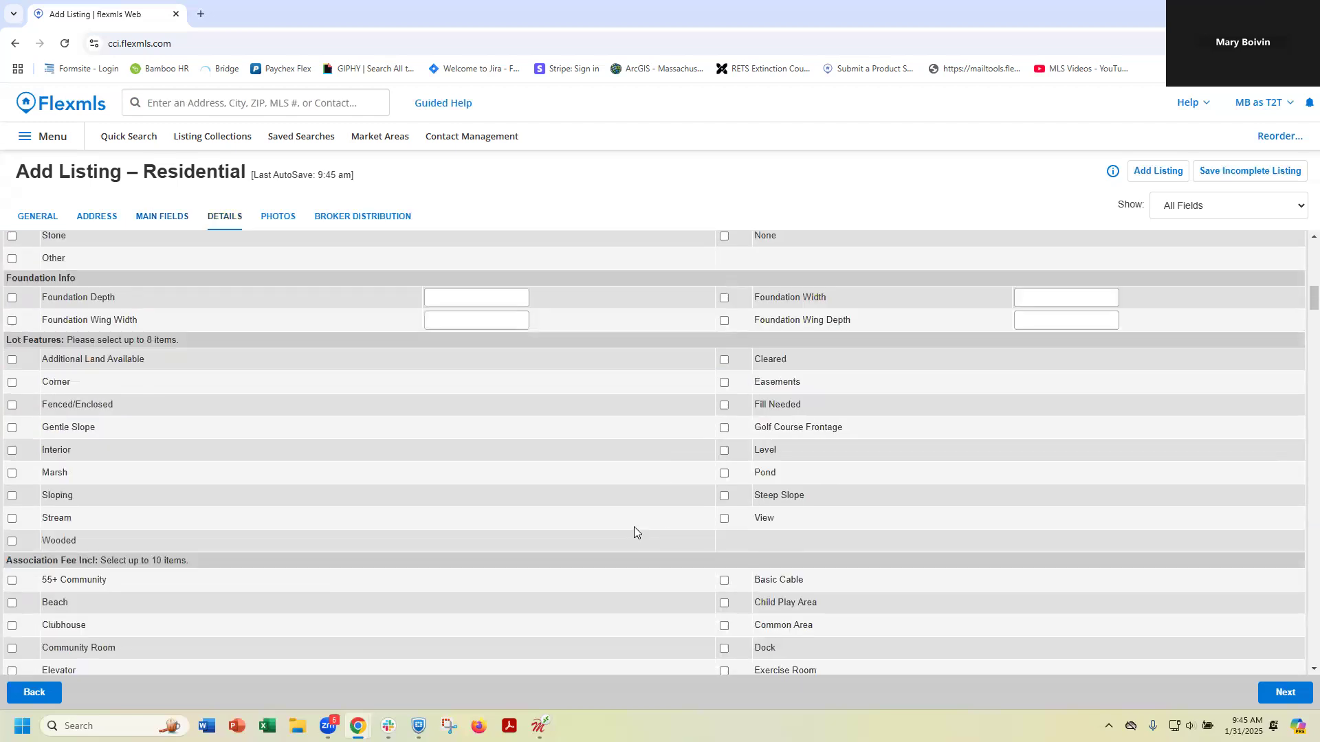
{"action": "scroll", "coordinate": [634, 526], "scroll_direction": "down", "scroll_amount": 8}
{"action": "scroll", "coordinate": [634, 526], "scroll_direction": "down", "scroll_amount": 5}
{"action": "scroll", "coordinate": [640, 509], "scroll_direction": "up", "scroll_amount": 10}
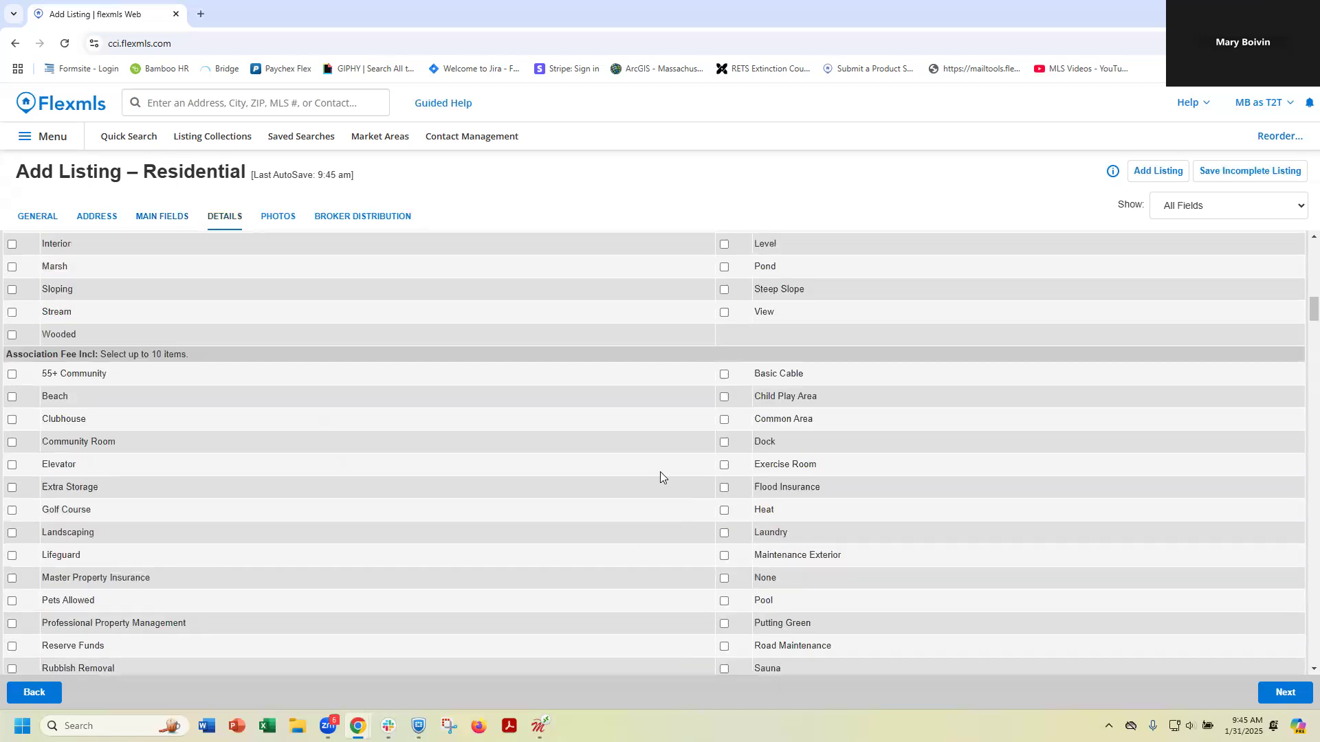
{"action": "scroll", "coordinate": [660, 478], "scroll_direction": "up", "scroll_amount": 12}
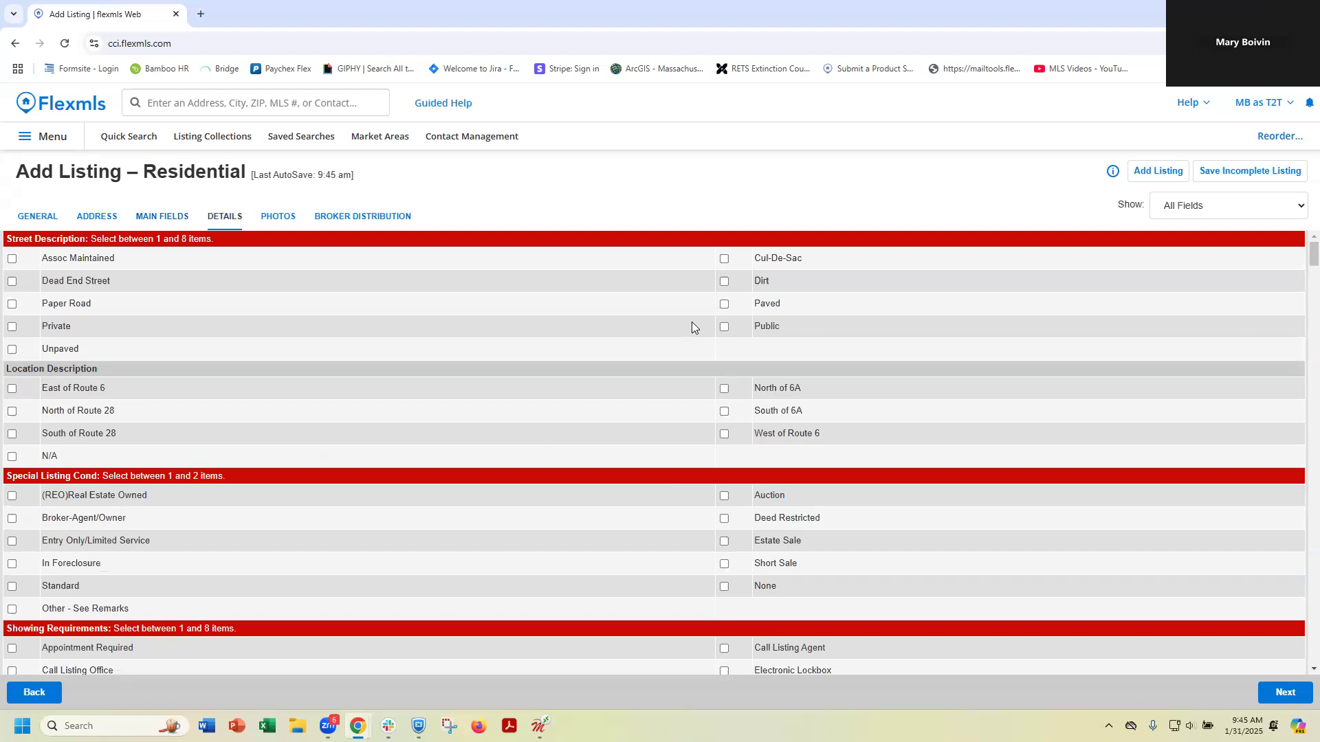
Step: Show only the required detail fields, and select Cul-De-Sac as street description and Auction as special listing condition
{"action": "left_click", "coordinate": [1209, 210]}
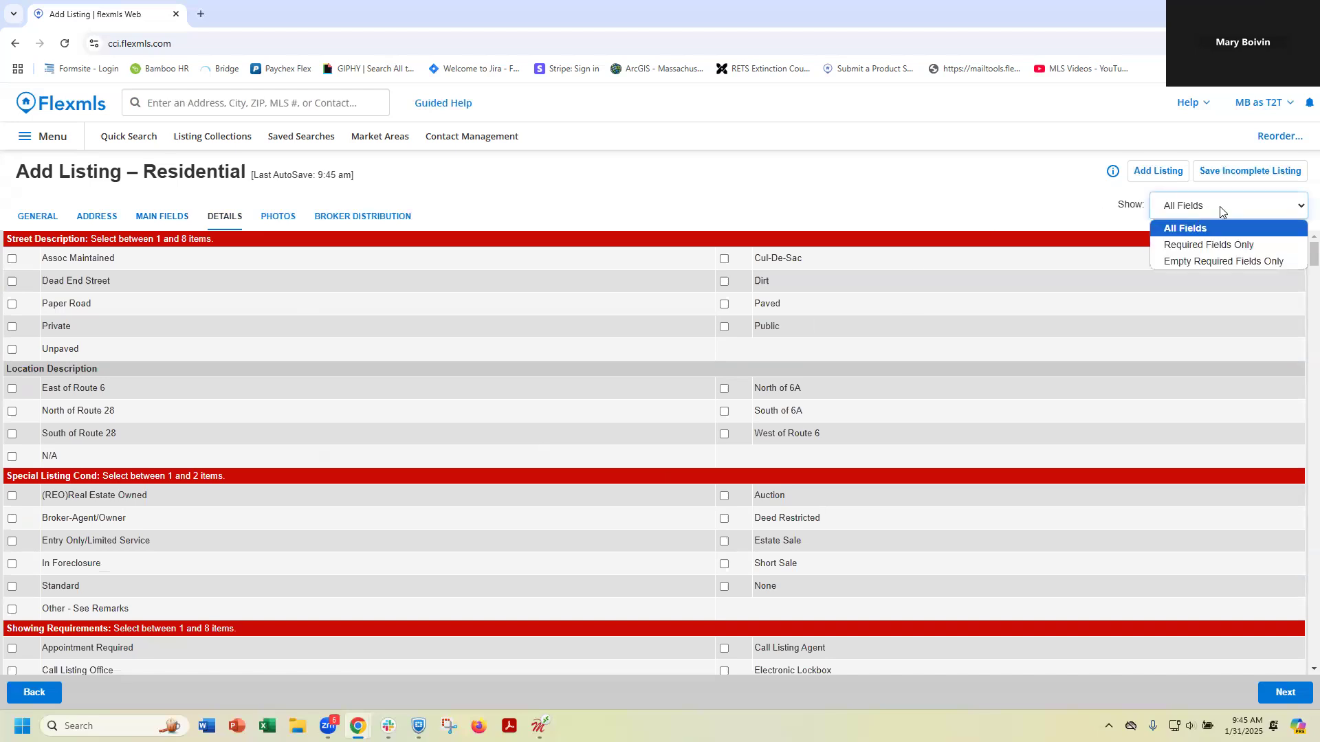
{"action": "left_click", "coordinate": [1221, 246]}
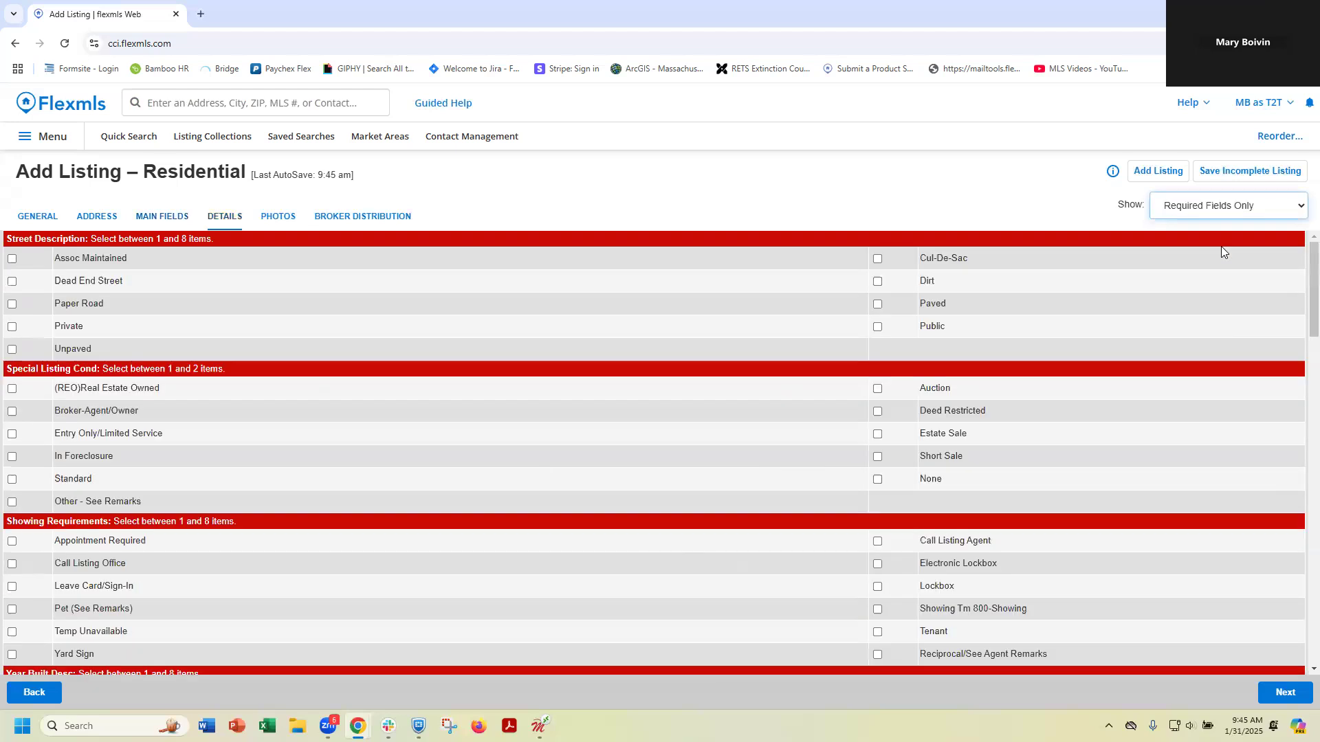
{"action": "left_click", "coordinate": [1200, 209]}
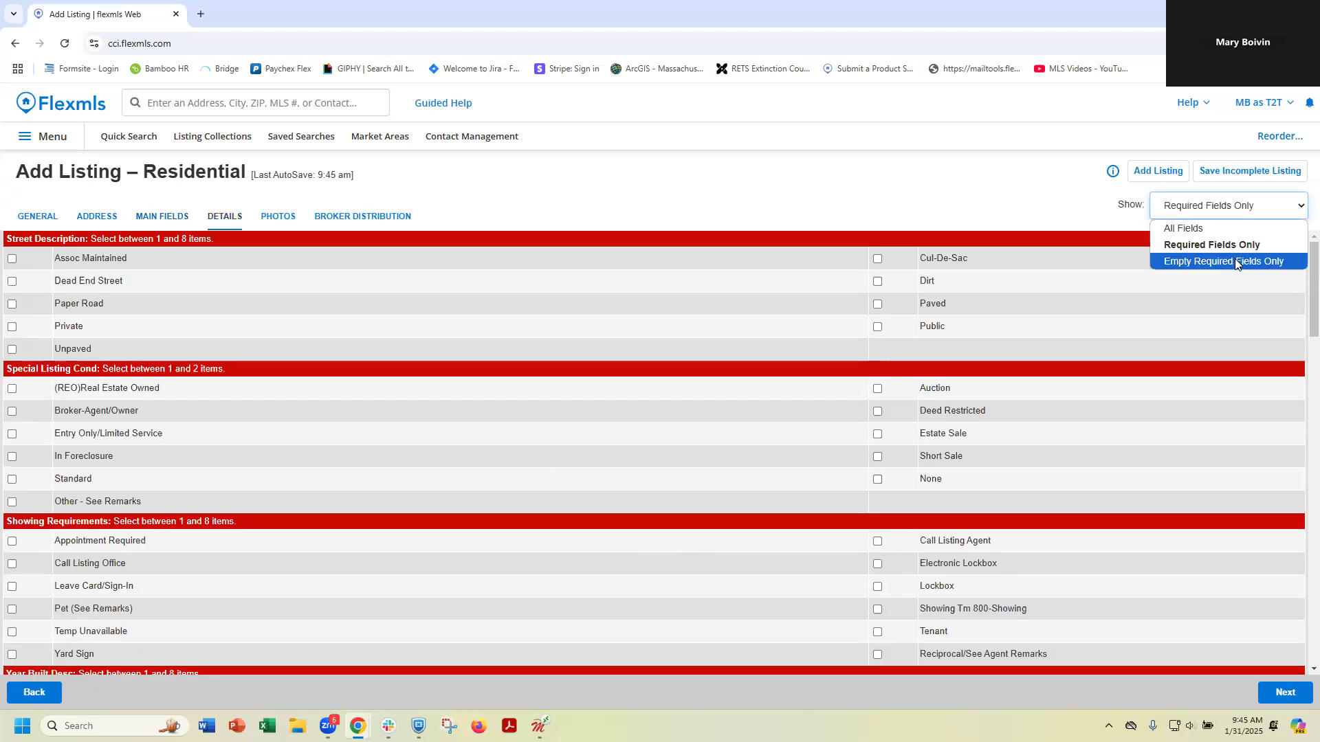
{"action": "left_click", "coordinate": [887, 265]}
{"action": "left_click", "coordinate": [877, 258]}
{"action": "left_click", "coordinate": [877, 388]}
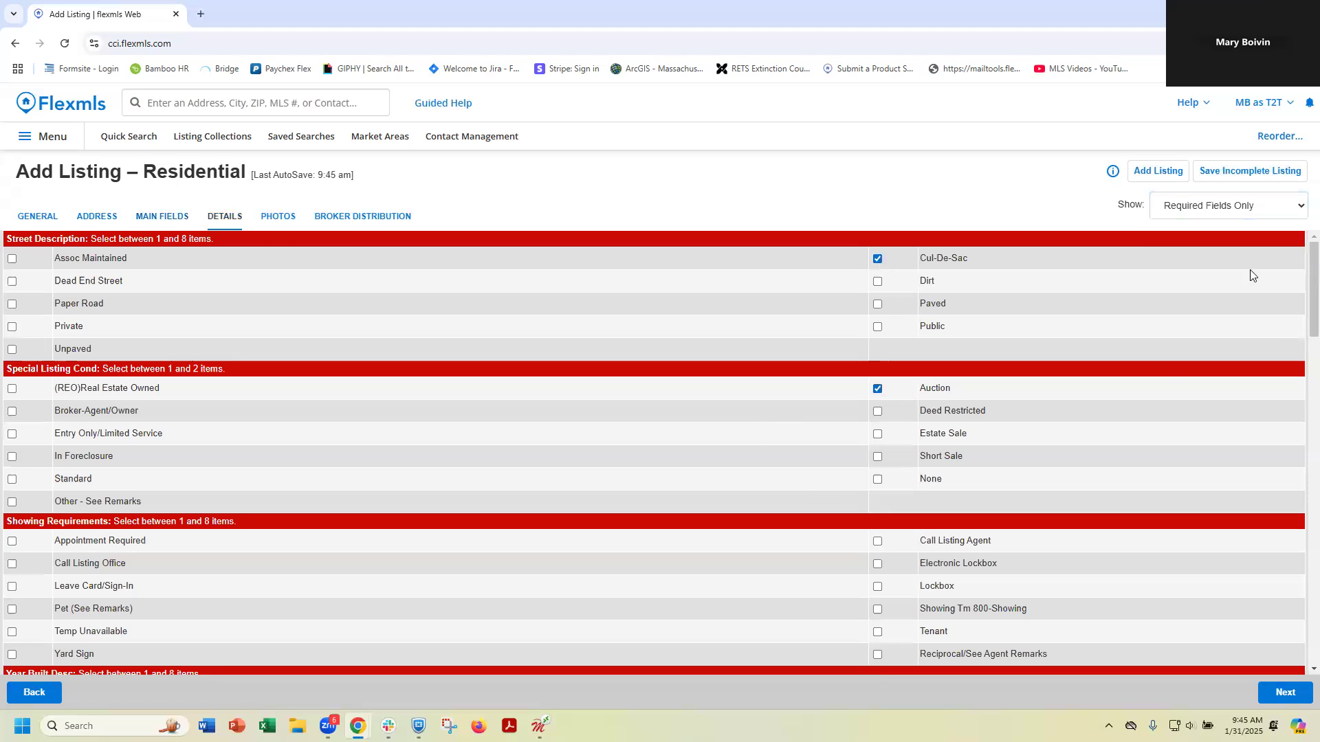
Step: Limit the details to Empty Required Fields Only, and switch back to Required Fields Only
{"action": "left_click", "coordinate": [1243, 214]}
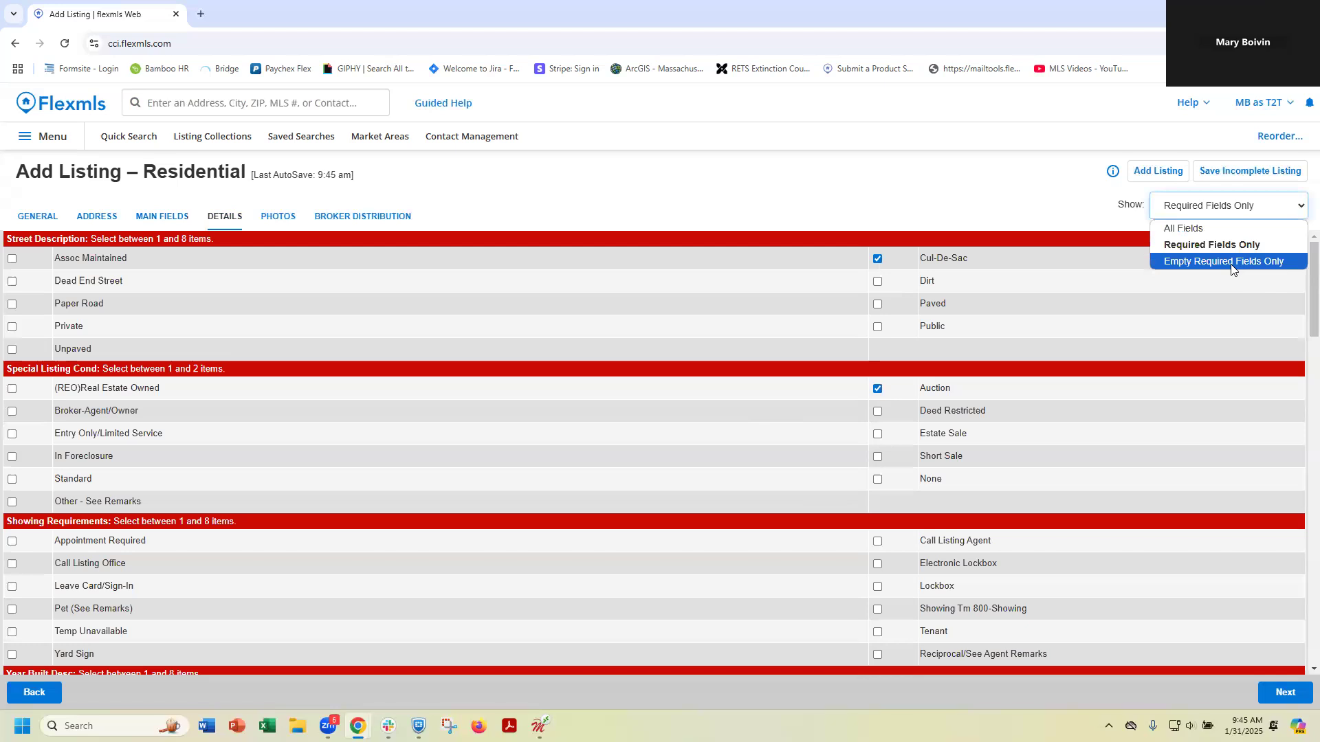
{"action": "left_click", "coordinate": [1232, 262]}
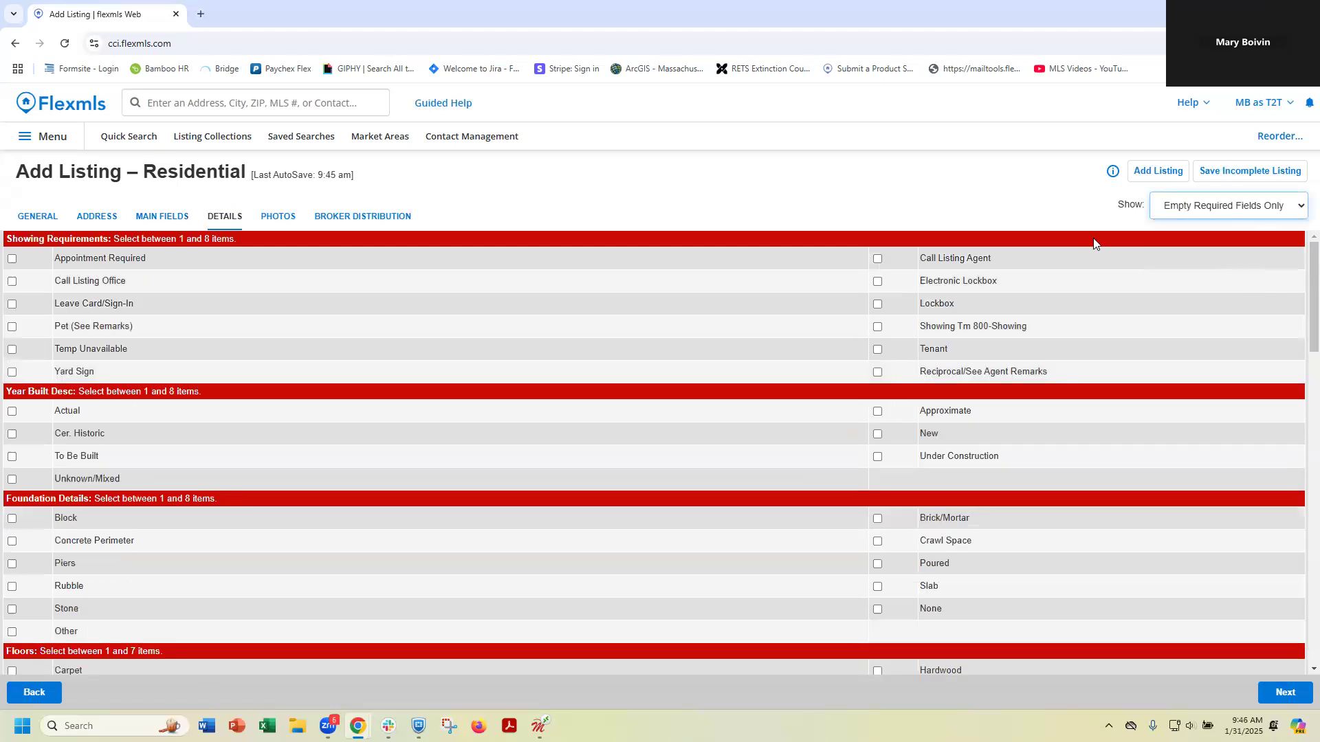
{"action": "left_click", "coordinate": [1233, 212]}
{"action": "left_click", "coordinate": [1221, 246]}
Step: Select Call Listing Agent for showing requirements, Approximate for year built and Brick/Mortar for the foundation
{"action": "scroll", "coordinate": [945, 350], "scroll_direction": "down", "scroll_amount": 2}
{"action": "left_click", "coordinate": [878, 405]}
{"action": "scroll", "coordinate": [888, 411], "scroll_direction": "down", "scroll_amount": 3}
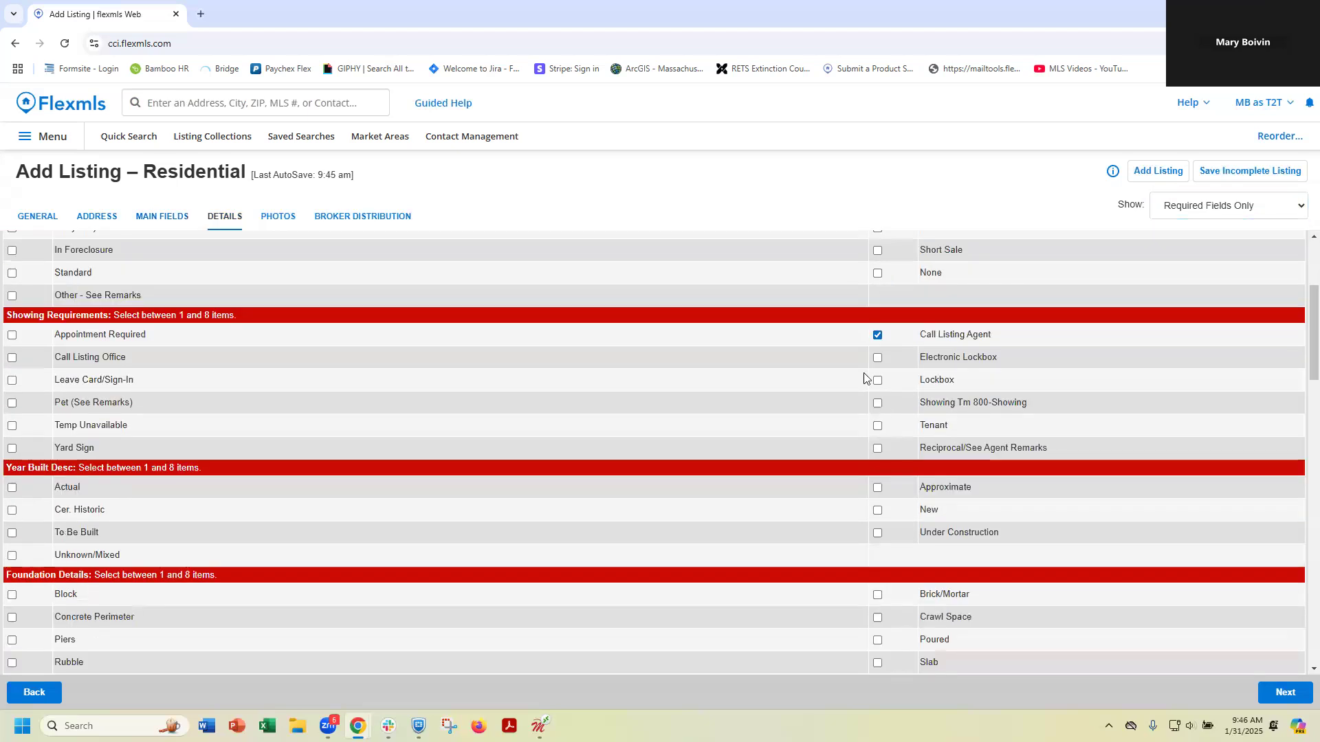
{"action": "left_click", "coordinate": [877, 351]}
{"action": "left_click", "coordinate": [878, 457]}
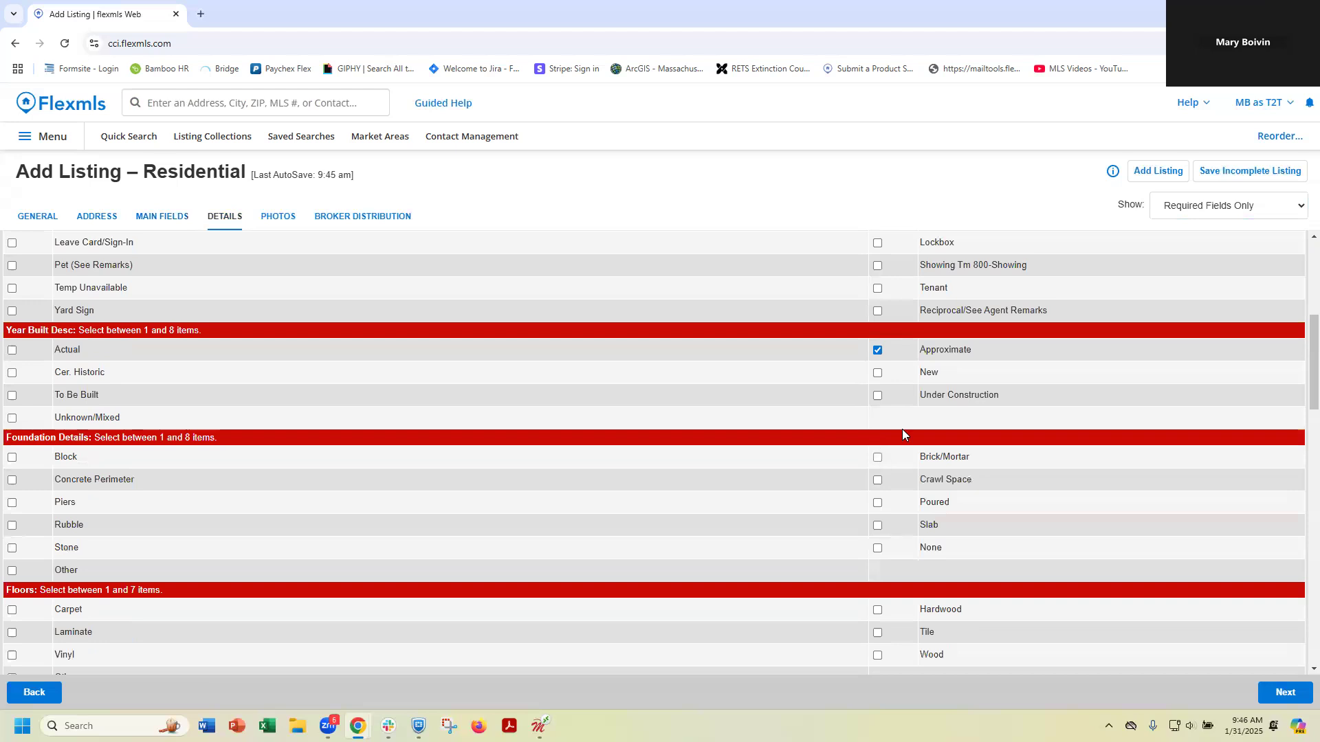
Step: Select Hardwood for the floors and Fenced Yard as an exterior feature
{"action": "scroll", "coordinate": [901, 429], "scroll_direction": "down", "scroll_amount": 3}
{"action": "left_click", "coordinate": [877, 404]}
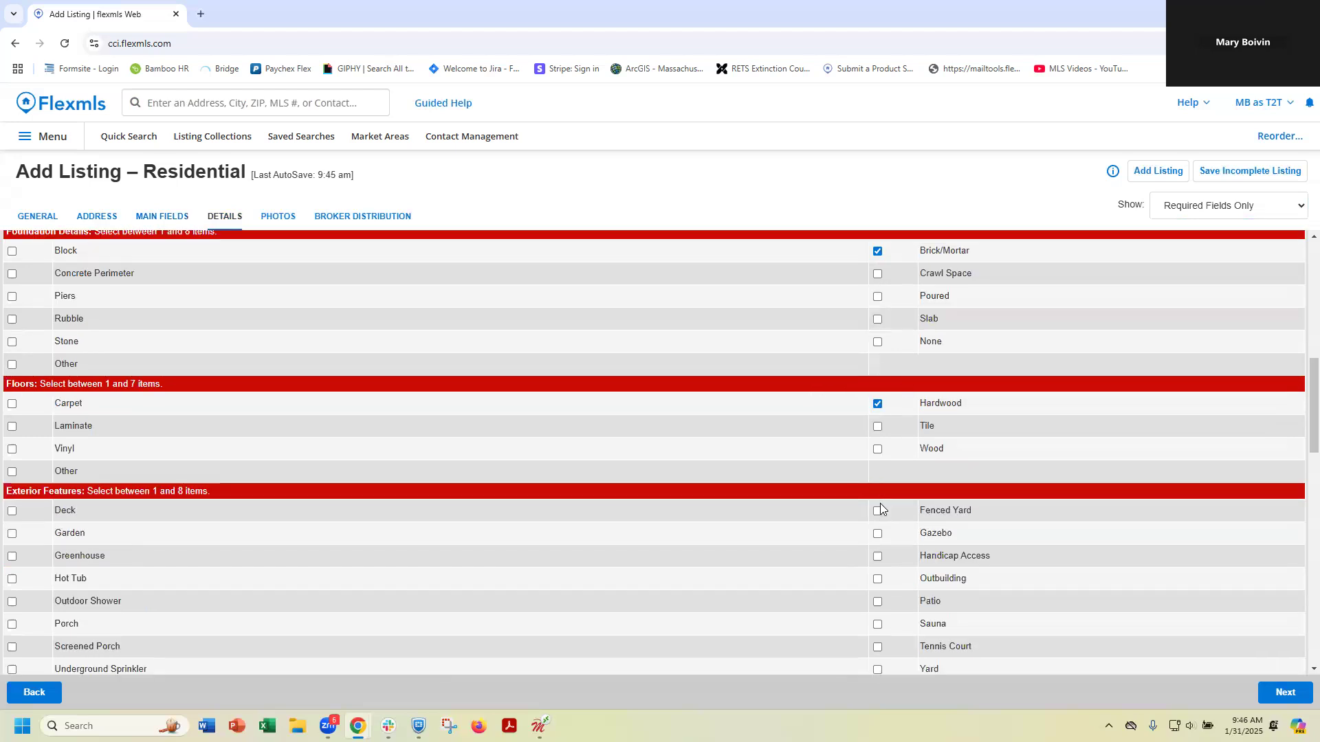
{"action": "left_click", "coordinate": [877, 511]}
{"action": "left_click_drag", "start_coordinate": [207, 491], "coordinate": [85, 493]}
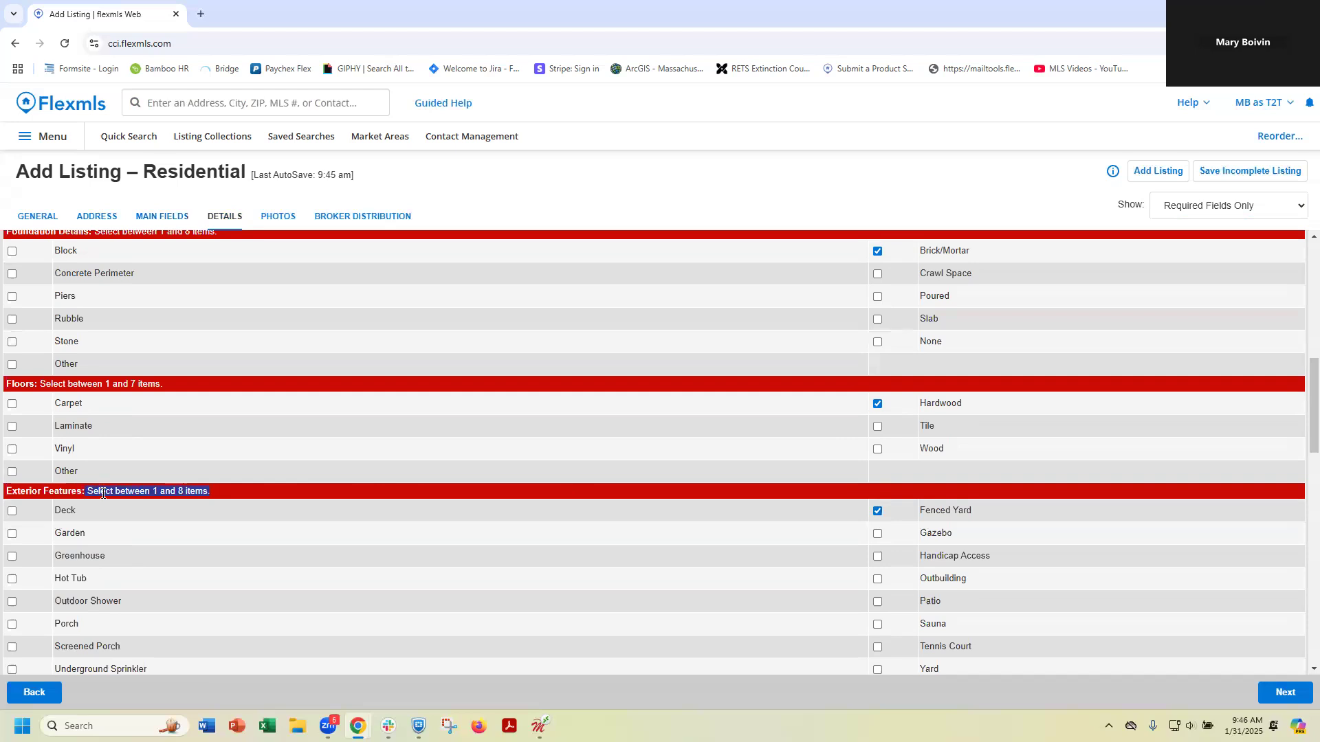
{"action": "left_click", "coordinate": [650, 497]}
Step: Select Flat as the roof description and Brick as the siding description
{"action": "scroll", "coordinate": [650, 496], "scroll_direction": "down", "scroll_amount": 1}
{"action": "scroll", "coordinate": [650, 496], "scroll_direction": "down", "scroll_amount": 3}
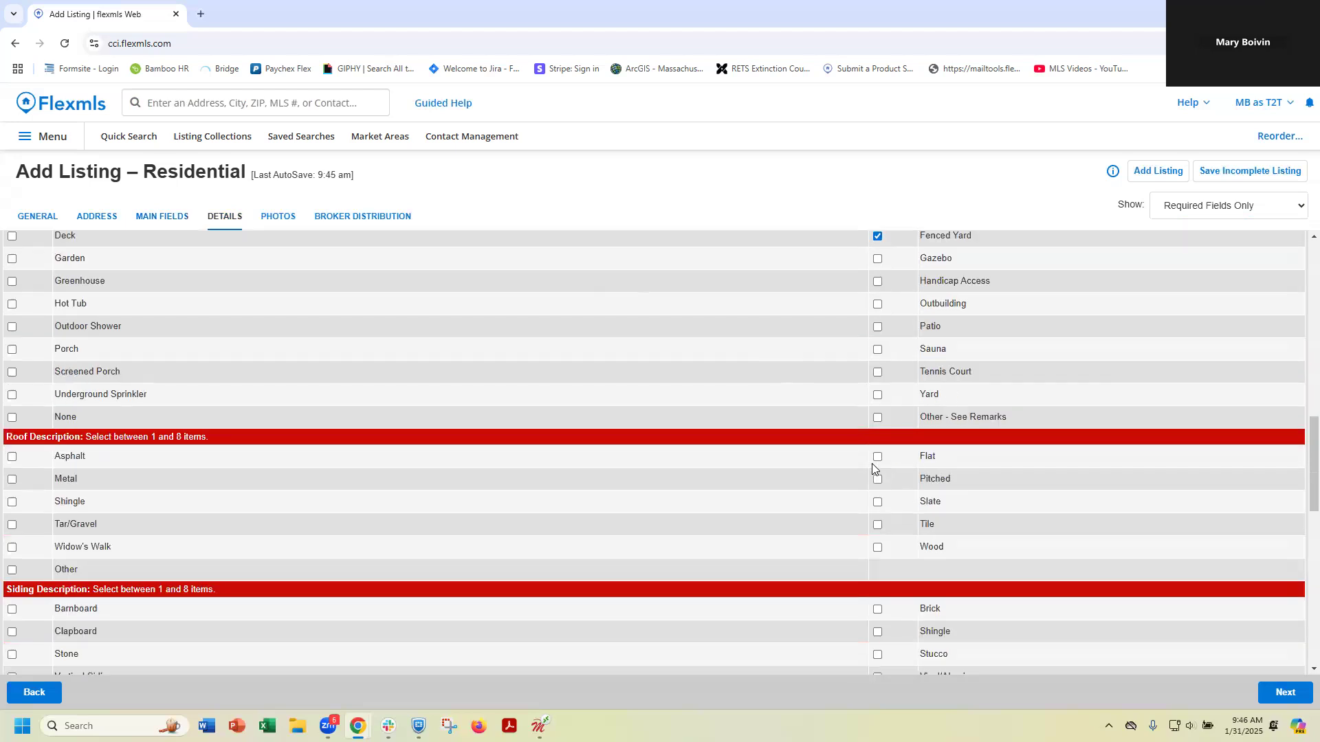
{"action": "left_click", "coordinate": [878, 456]}
{"action": "scroll", "coordinate": [845, 451], "scroll_direction": "down", "scroll_amount": 2}
{"action": "left_click", "coordinate": [878, 472]}
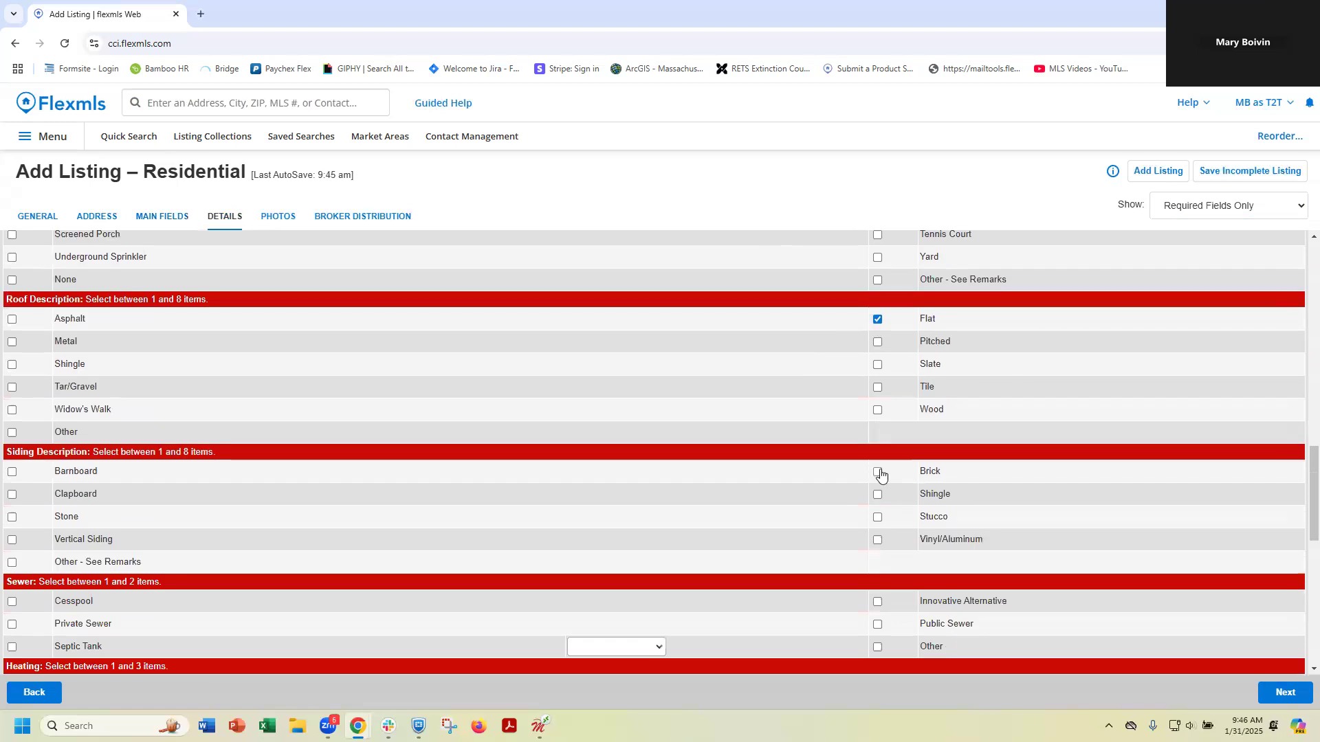
Step: Select Innovative Alternative for sewer, Forced Hot Air for heating and Fixed Wall System for cooling
{"action": "scroll", "coordinate": [823, 456], "scroll_direction": "down", "scroll_amount": 3}
{"action": "left_click", "coordinate": [877, 395]}
{"action": "left_click", "coordinate": [877, 480]}
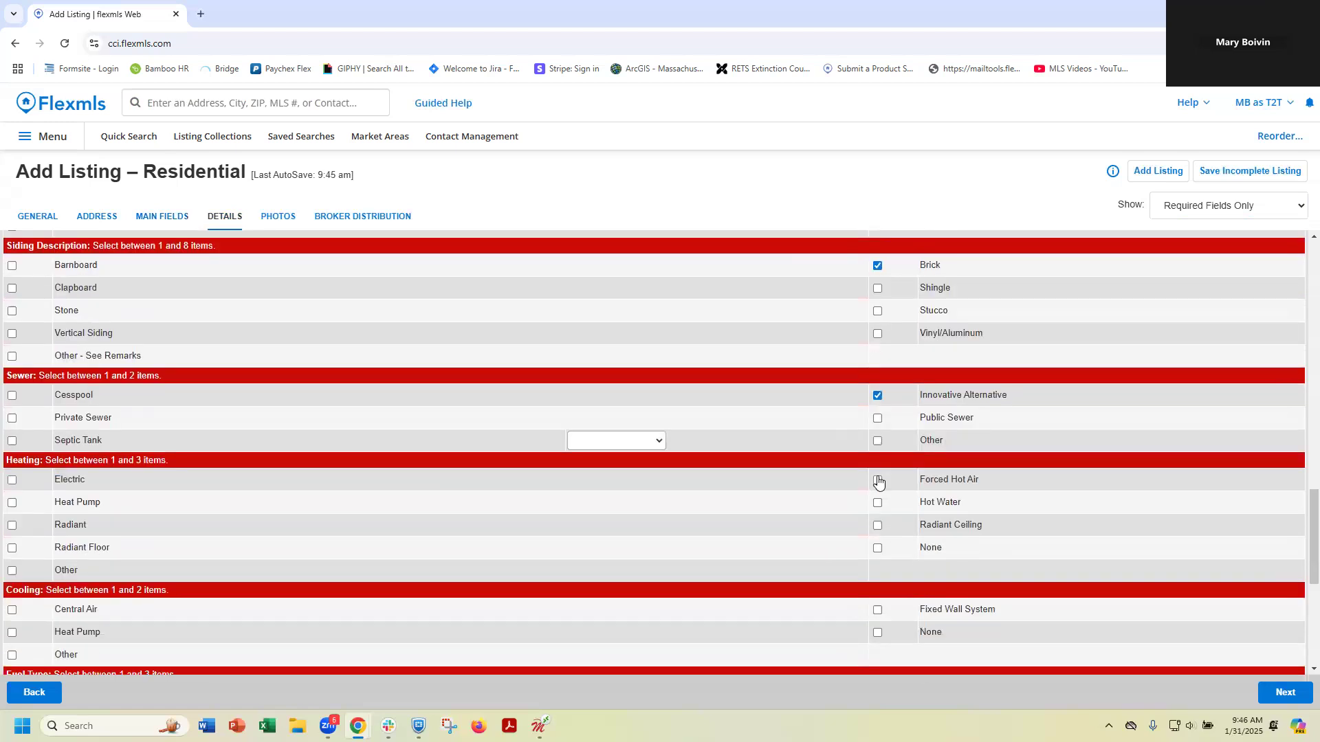
{"action": "scroll", "coordinate": [831, 465], "scroll_direction": "down", "scroll_amount": 3}
{"action": "left_click", "coordinate": [877, 404]}
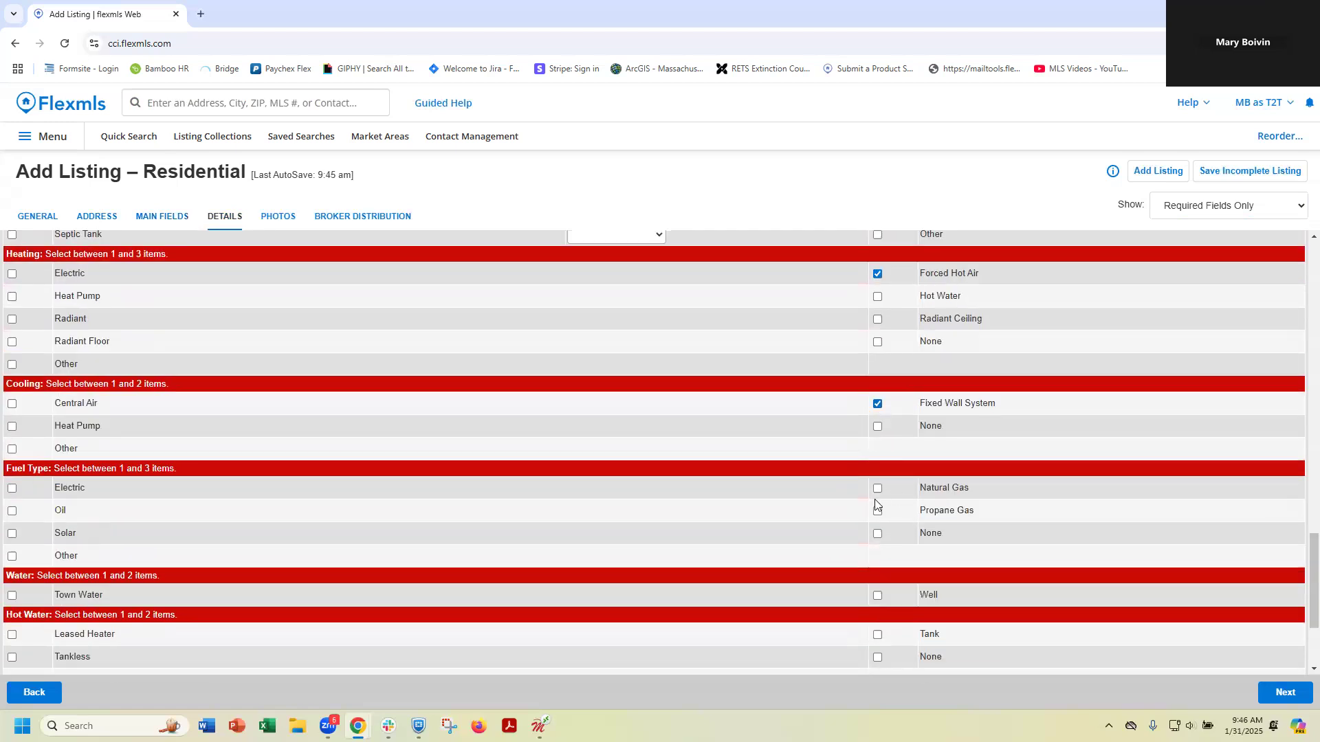
Step: Select Natural Gas as fuel type, Well for water, Tank for hot water and Natural Gas as hot water source
{"action": "left_click", "coordinate": [877, 489]}
{"action": "left_click", "coordinate": [877, 596]}
{"action": "scroll", "coordinate": [860, 474], "scroll_direction": "down", "scroll_amount": 2}
{"action": "left_click", "coordinate": [877, 472]}
{"action": "left_click", "coordinate": [877, 556]}
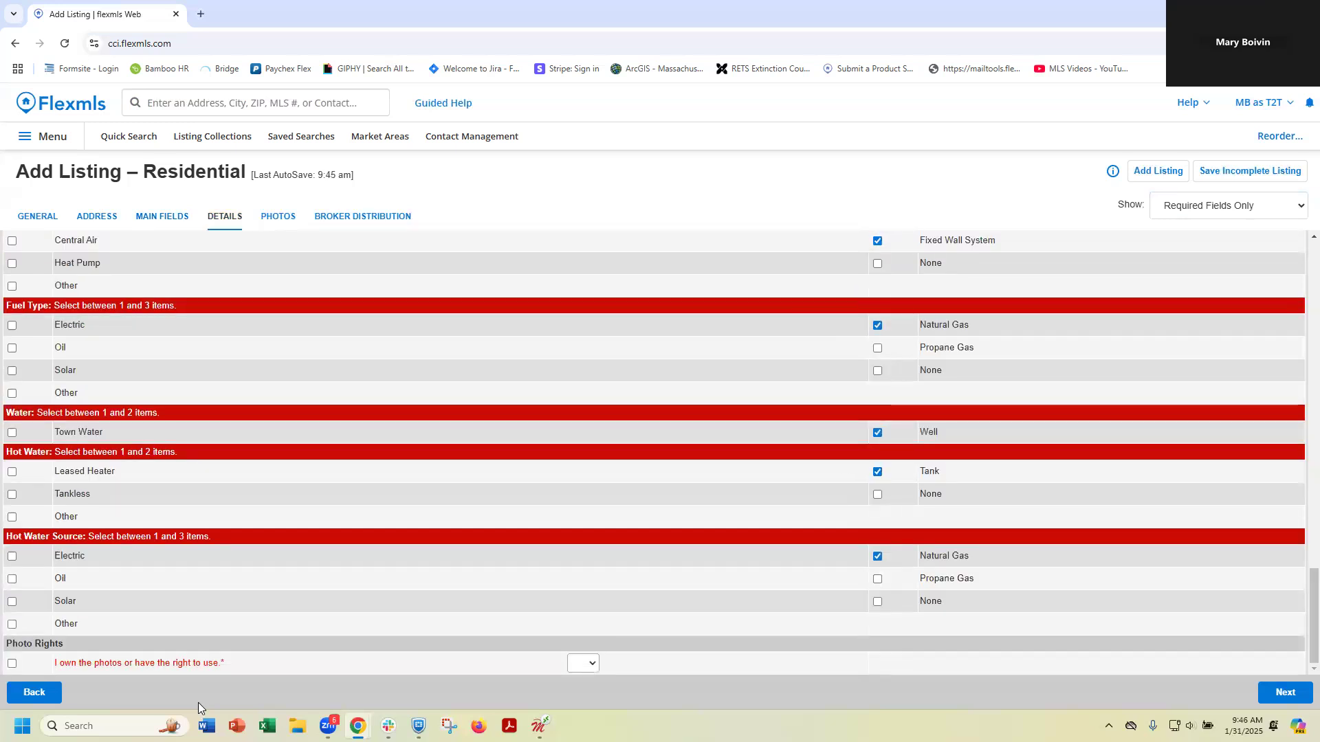
Step: Select the photo rights statement about owning or having the right to use the photos, and choose its value
{"action": "left_click", "coordinate": [12, 663]}
{"action": "left_click", "coordinate": [581, 664]}
{"action": "left_click", "coordinate": [572, 697]}
Step: View the photos section, and try out the broker distribution options for excluding the listing from the Internet, ListHub and Boston.com
{"action": "left_click", "coordinate": [280, 216]}
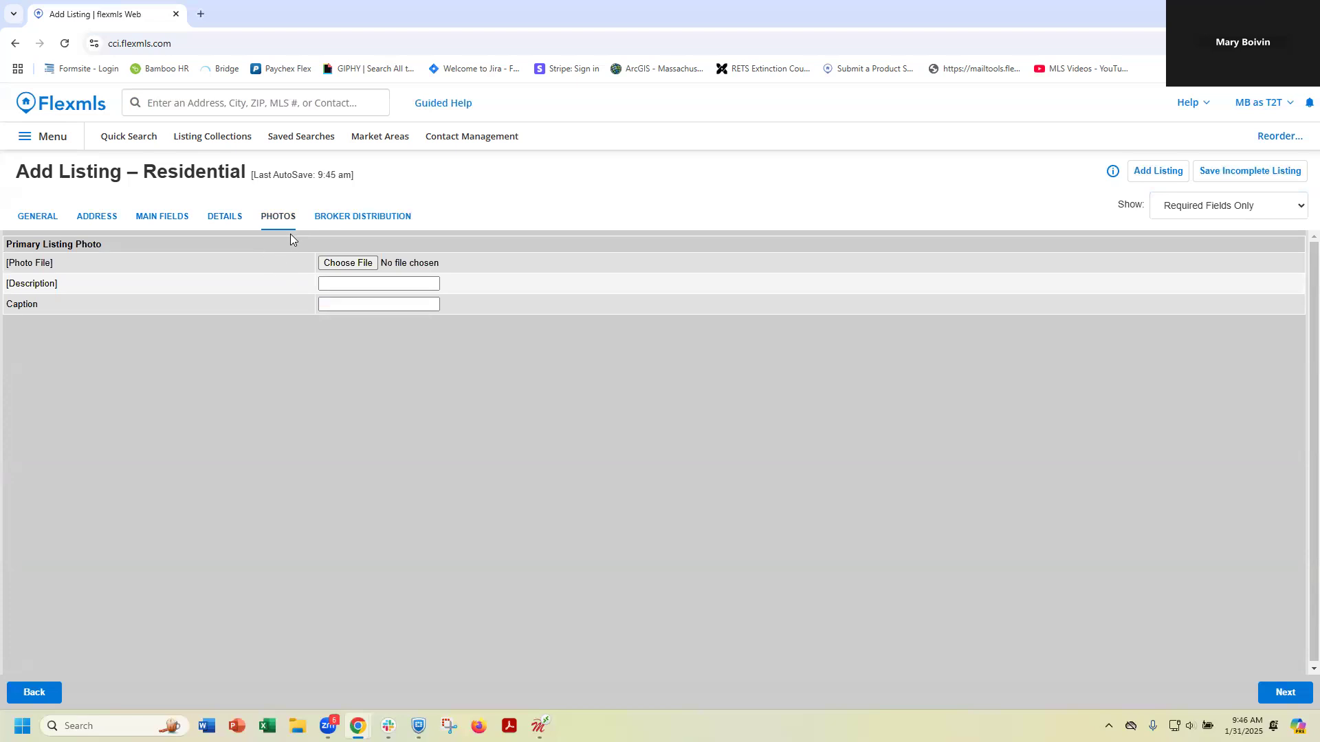
{"action": "left_click", "coordinate": [348, 218]}
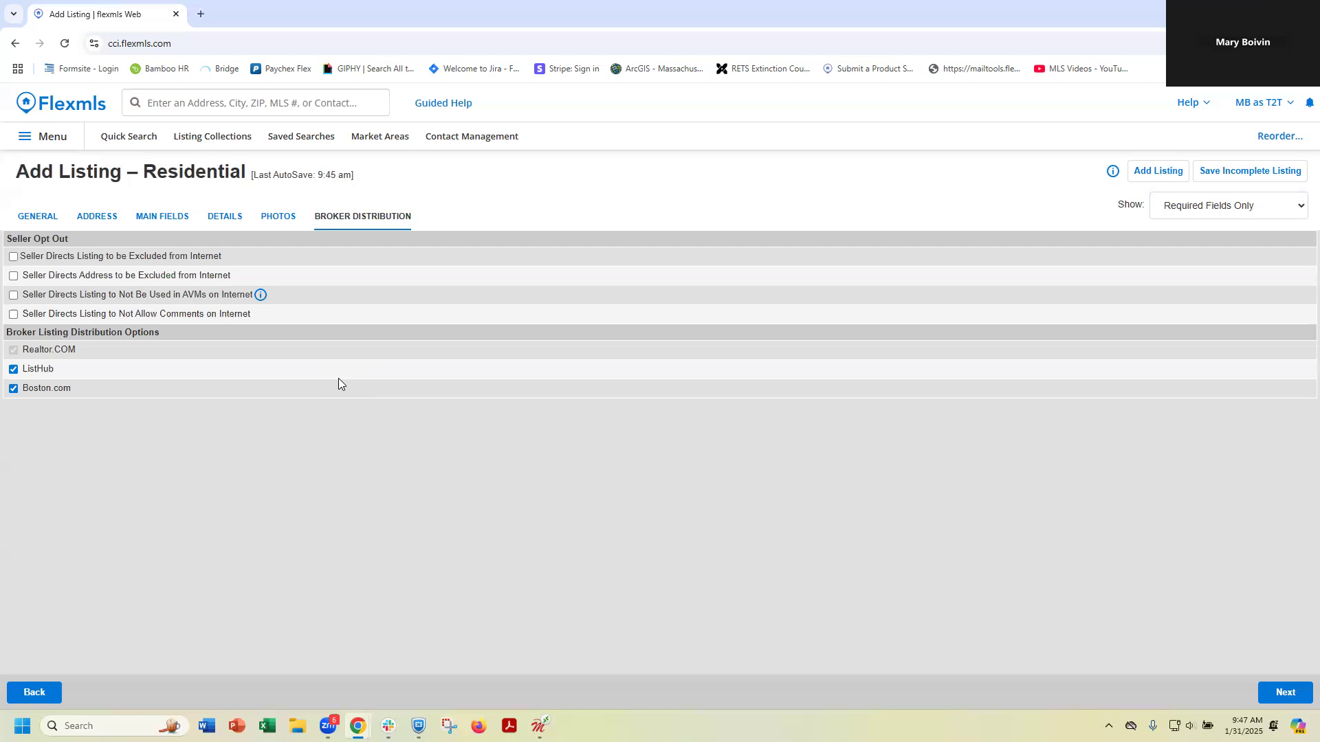
{"action": "left_click", "coordinate": [13, 256]}
{"action": "left_click", "coordinate": [13, 257]}
{"action": "left_click", "coordinate": [13, 370]}
{"action": "left_click", "coordinate": [14, 392]}
{"action": "left_click", "coordinate": [14, 389]}
{"action": "left_click", "coordinate": [13, 370]}
{"action": "left_click", "coordinate": [13, 256]}
{"action": "left_click", "coordinate": [13, 257]}
Step: Return to the address section and save the listing as incomplete
{"action": "left_click", "coordinate": [138, 217]}
{"action": "left_click", "coordinate": [97, 216]}
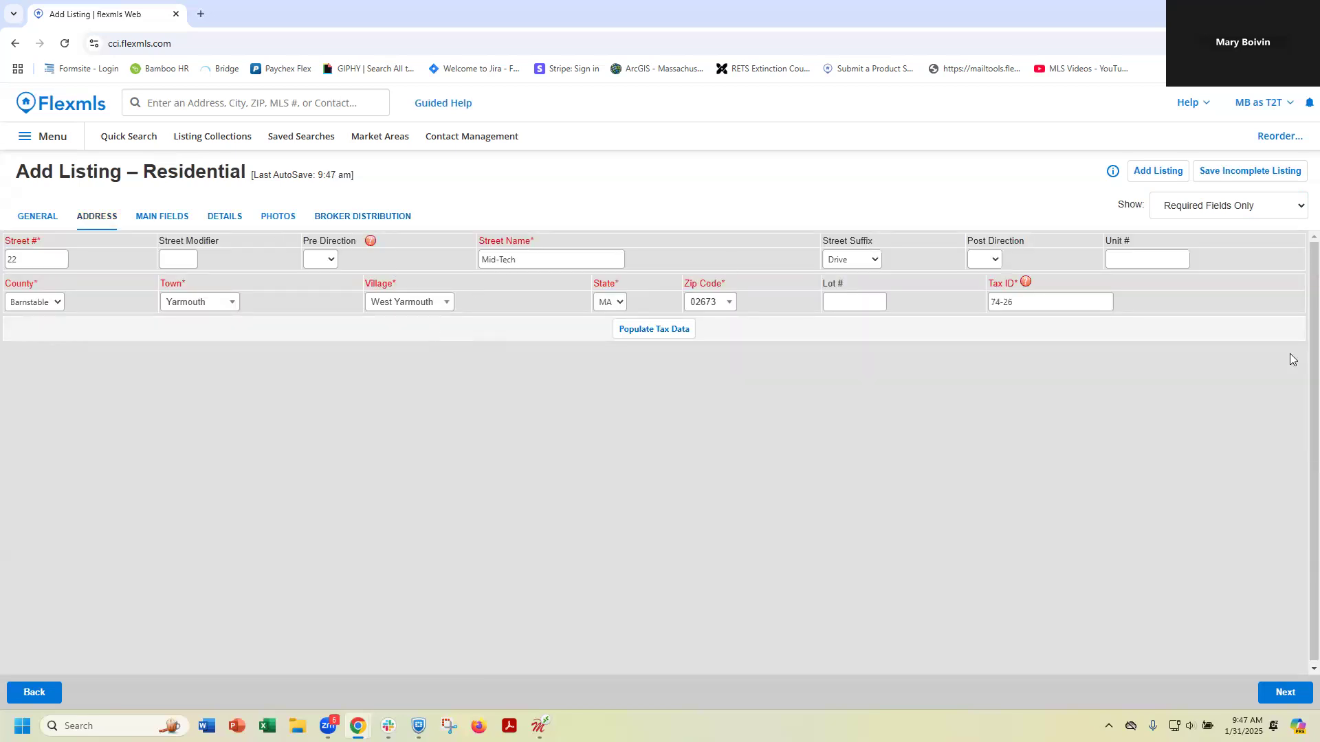
{"action": "left_click", "coordinate": [1252, 180]}
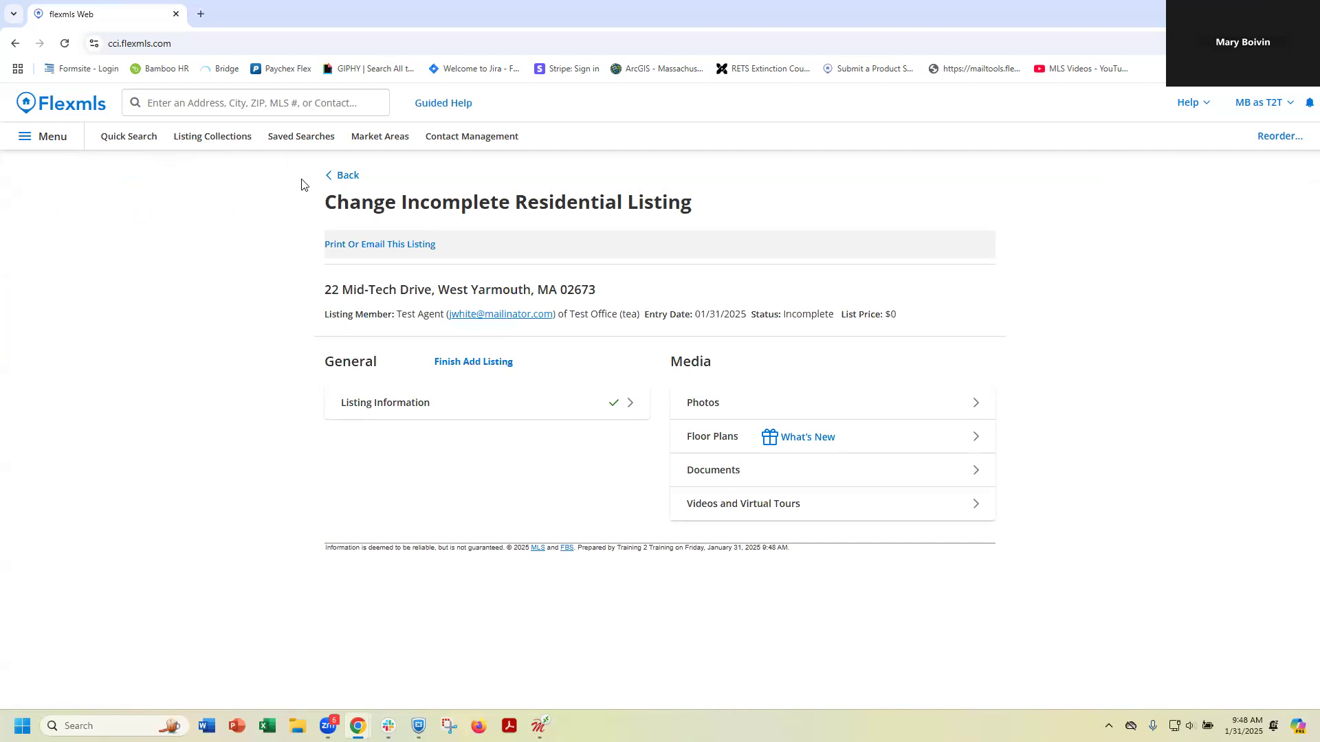
Step: Find Test Agent's most recently edited West Yarmouth listing among the incomplete listings and open it for editing
{"action": "left_click", "coordinate": [52, 141]}
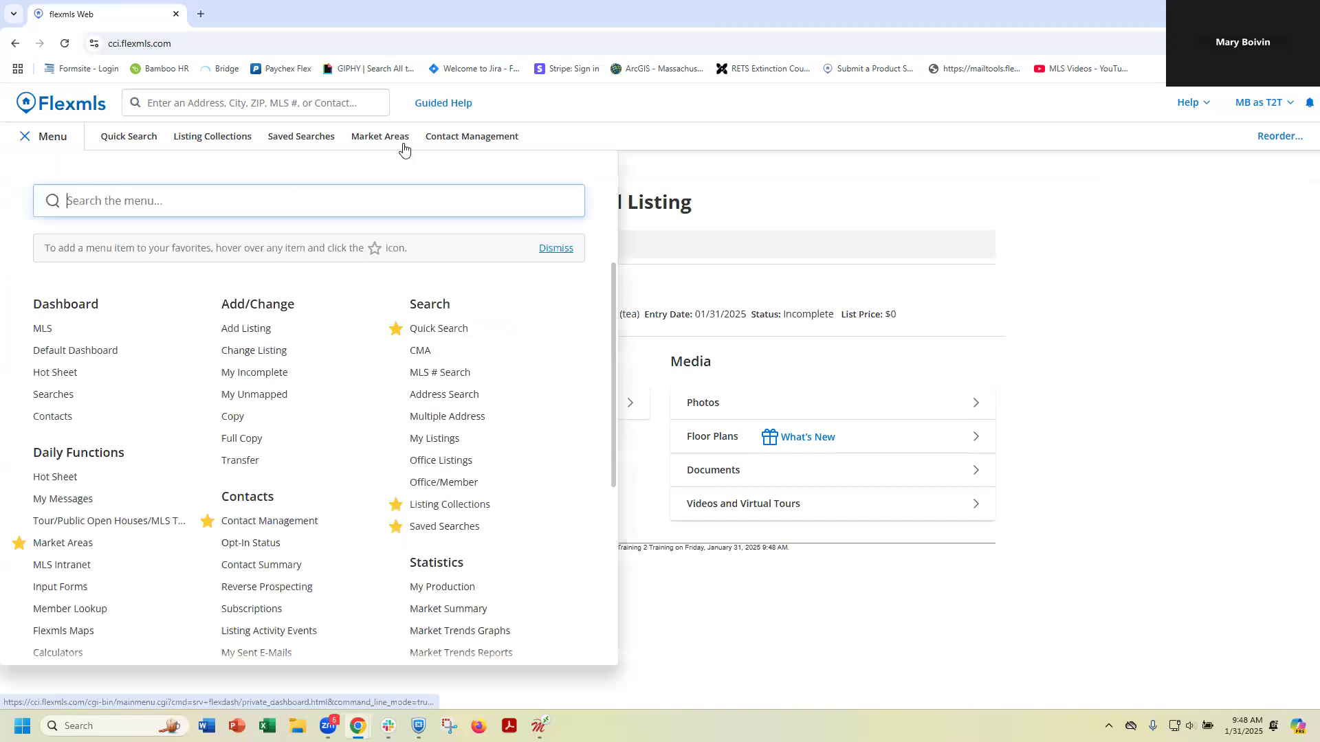
{"action": "left_click", "coordinate": [270, 376]}
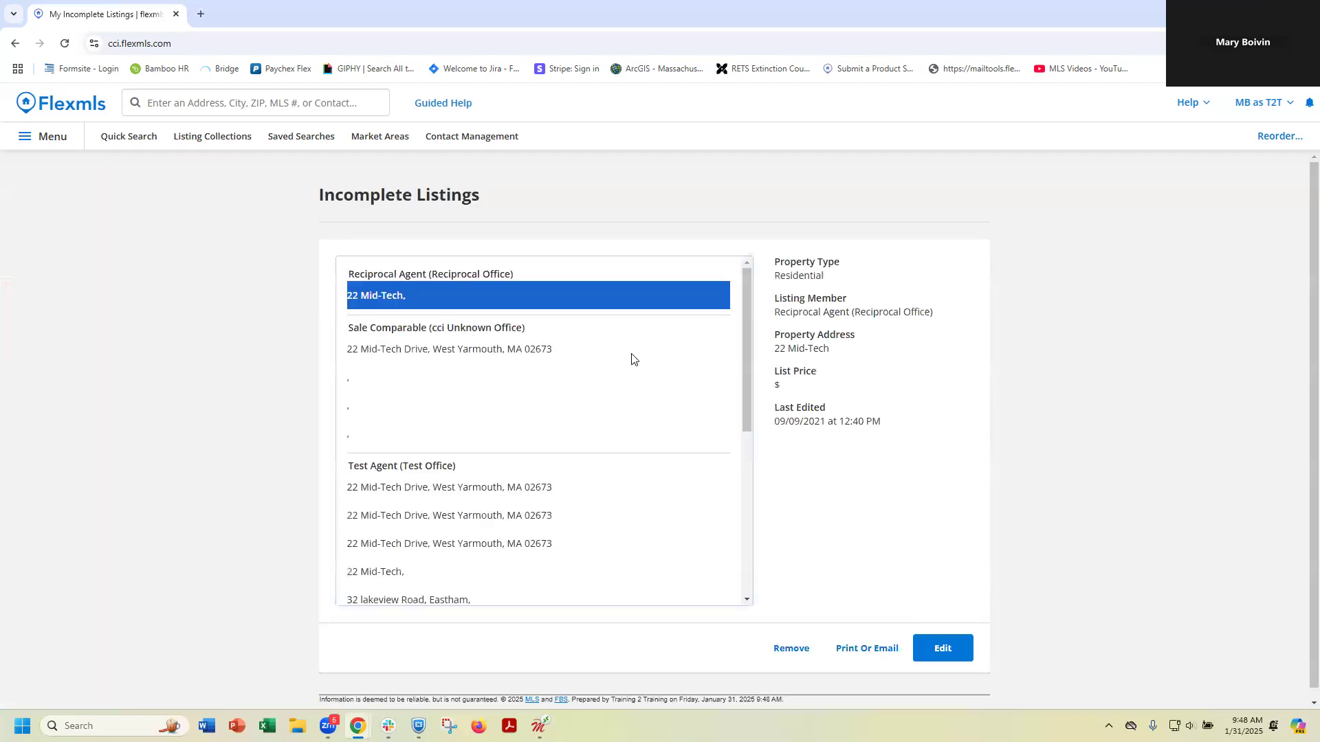
{"action": "scroll", "coordinate": [587, 378], "scroll_direction": "down", "scroll_amount": 2}
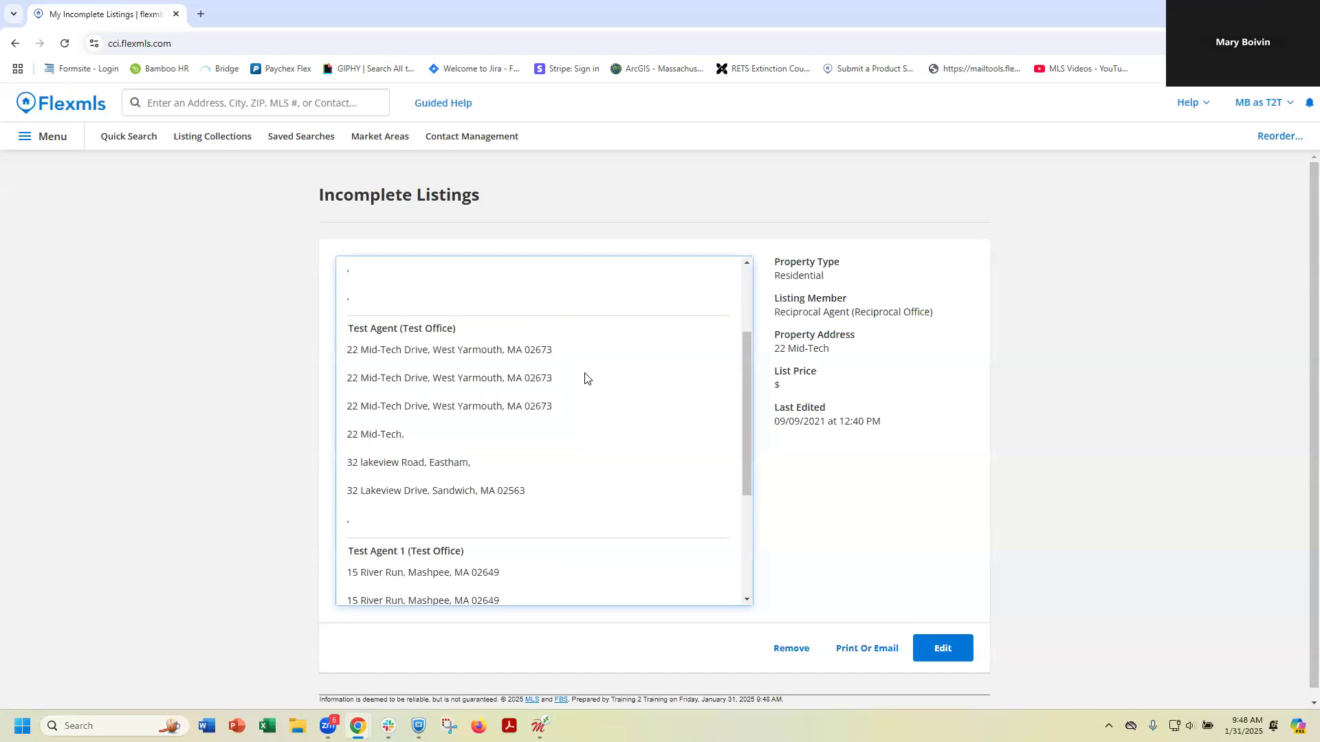
{"action": "left_click", "coordinate": [552, 362]}
{"action": "left_click", "coordinate": [557, 380]}
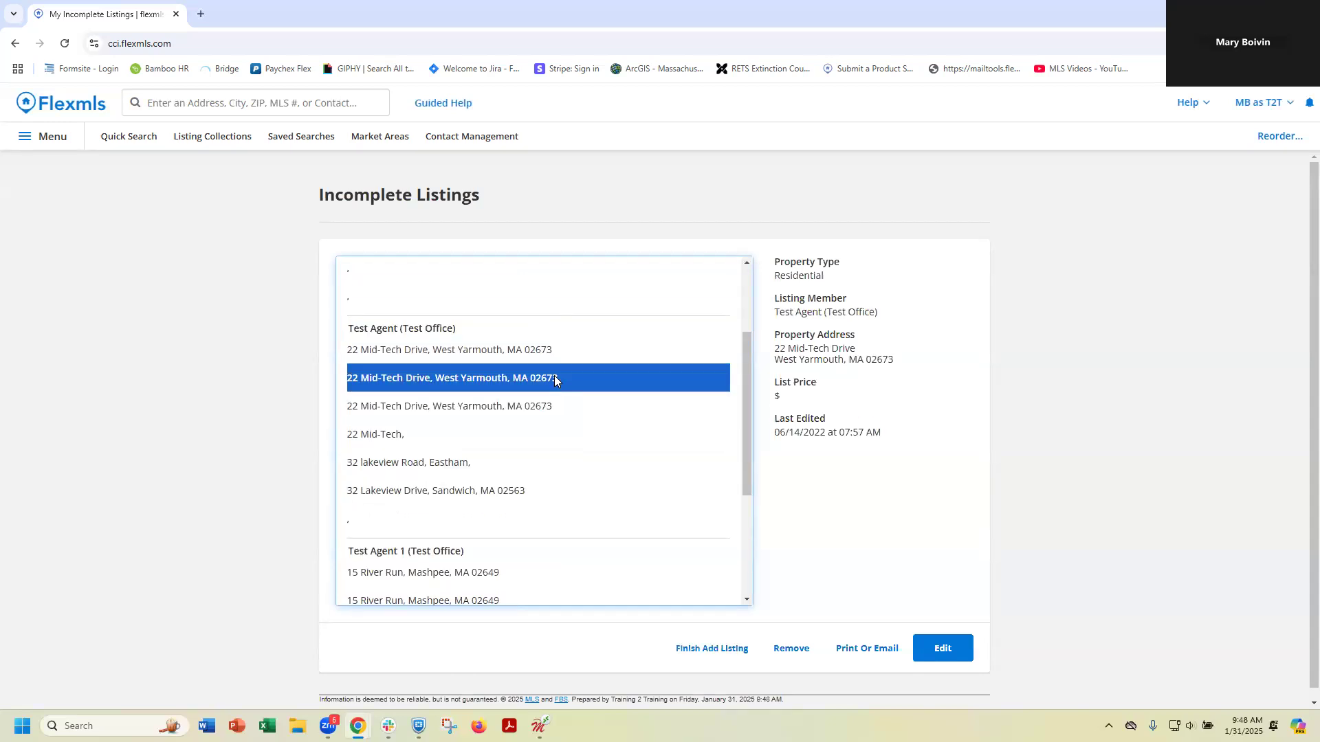
{"action": "left_click", "coordinate": [562, 405]}
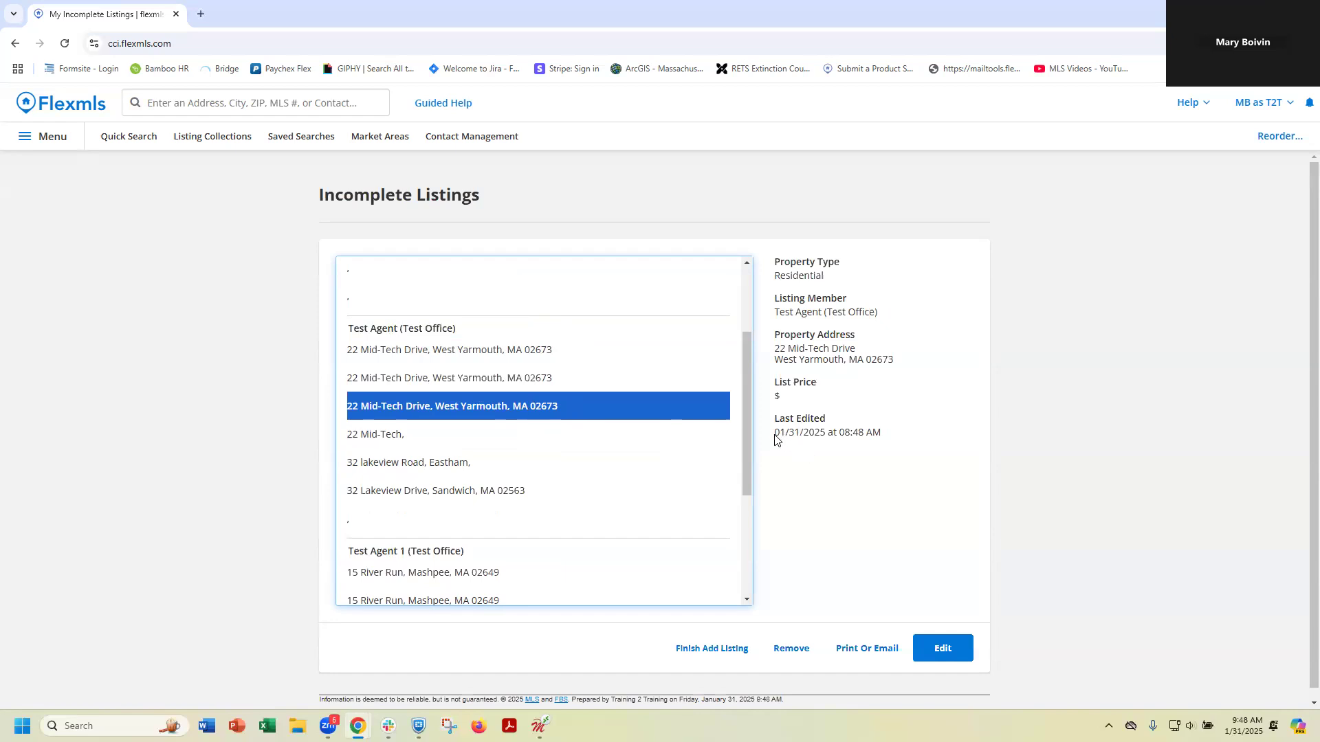
{"action": "left_click_drag", "start_coordinate": [776, 440], "coordinate": [921, 442]}
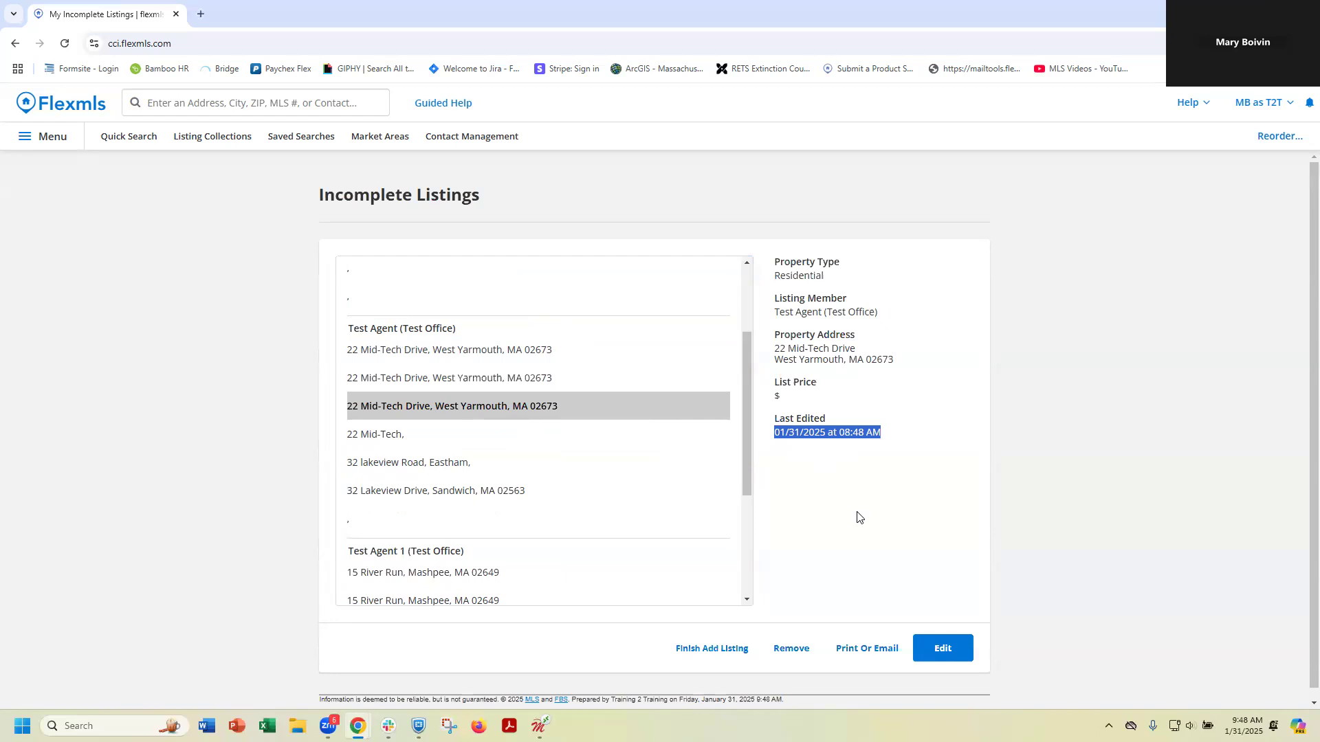
{"action": "left_click", "coordinate": [951, 656]}
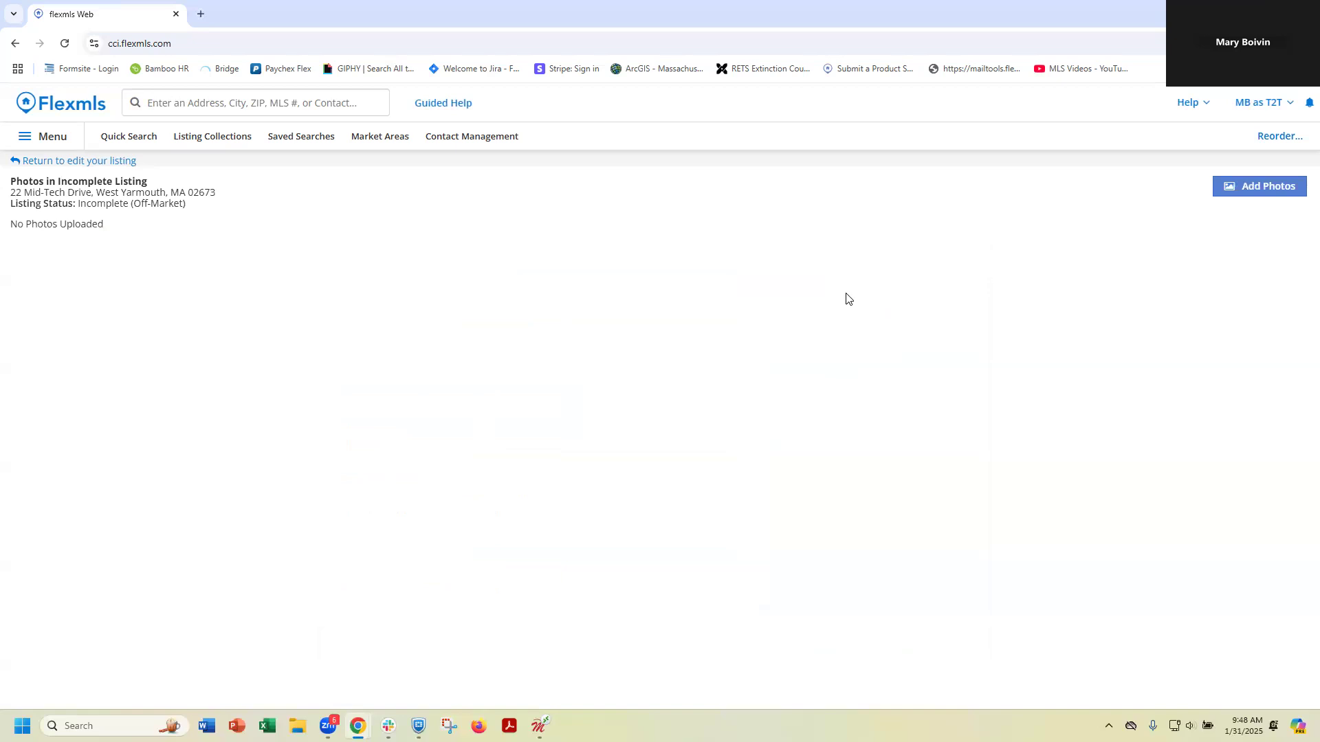
Step: Add the photos Example, Example 2 and Example 3 from the Pictures folder to the incomplete listing
{"action": "left_click", "coordinate": [1242, 199]}
{"action": "left_click", "coordinate": [67, 201]}
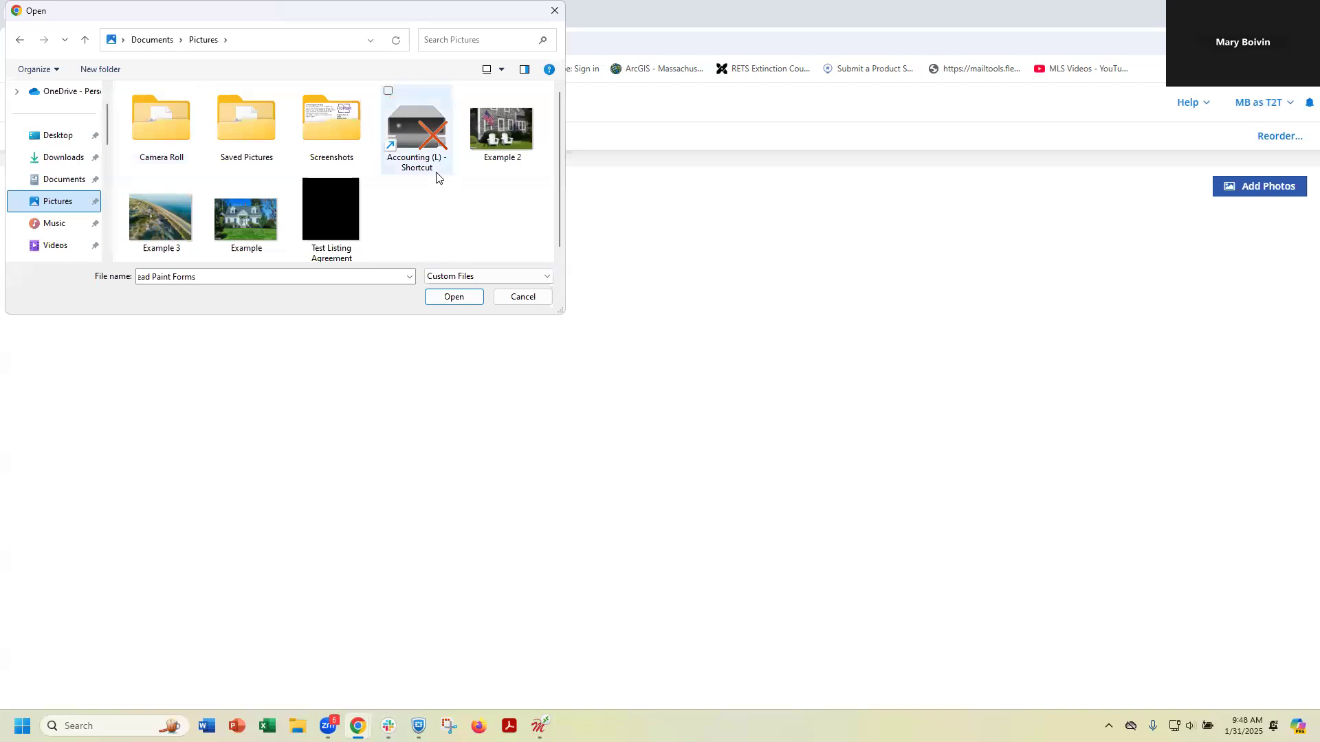
{"action": "left_click", "coordinate": [474, 97]}
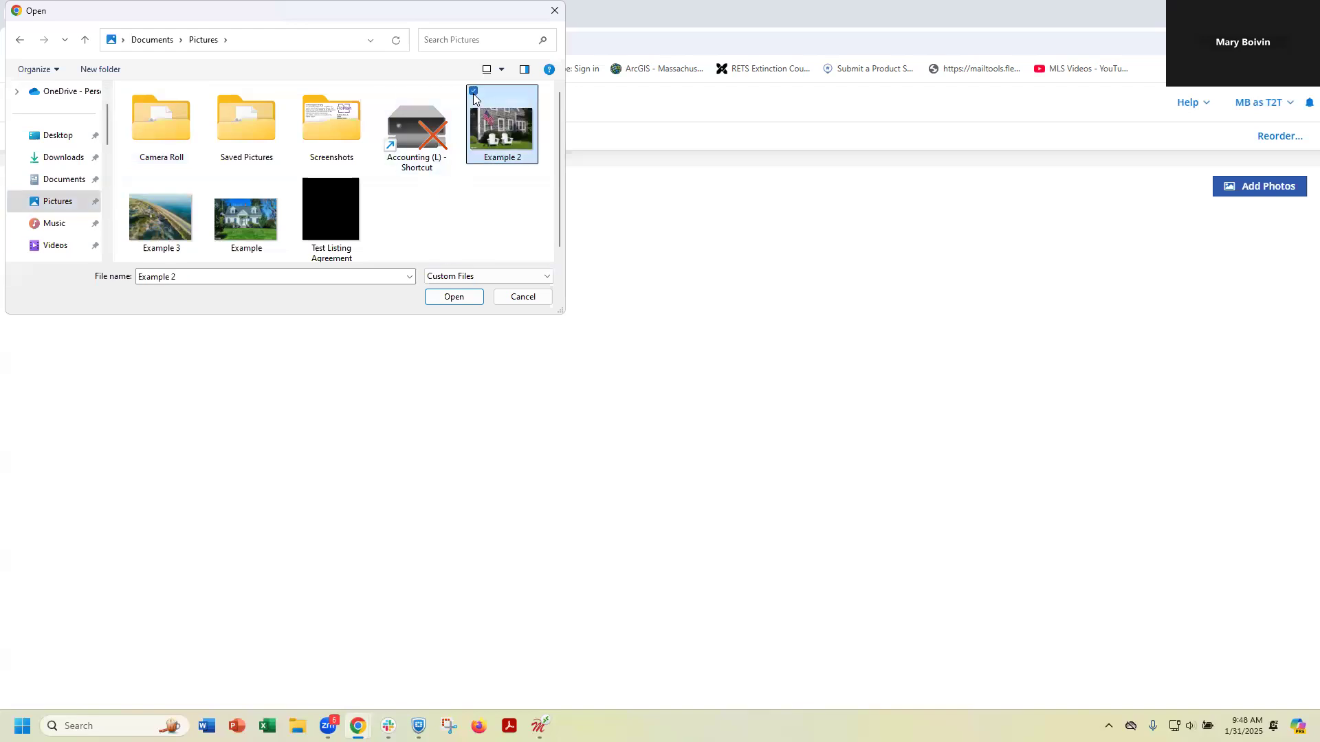
{"action": "left_click", "coordinate": [133, 180]}
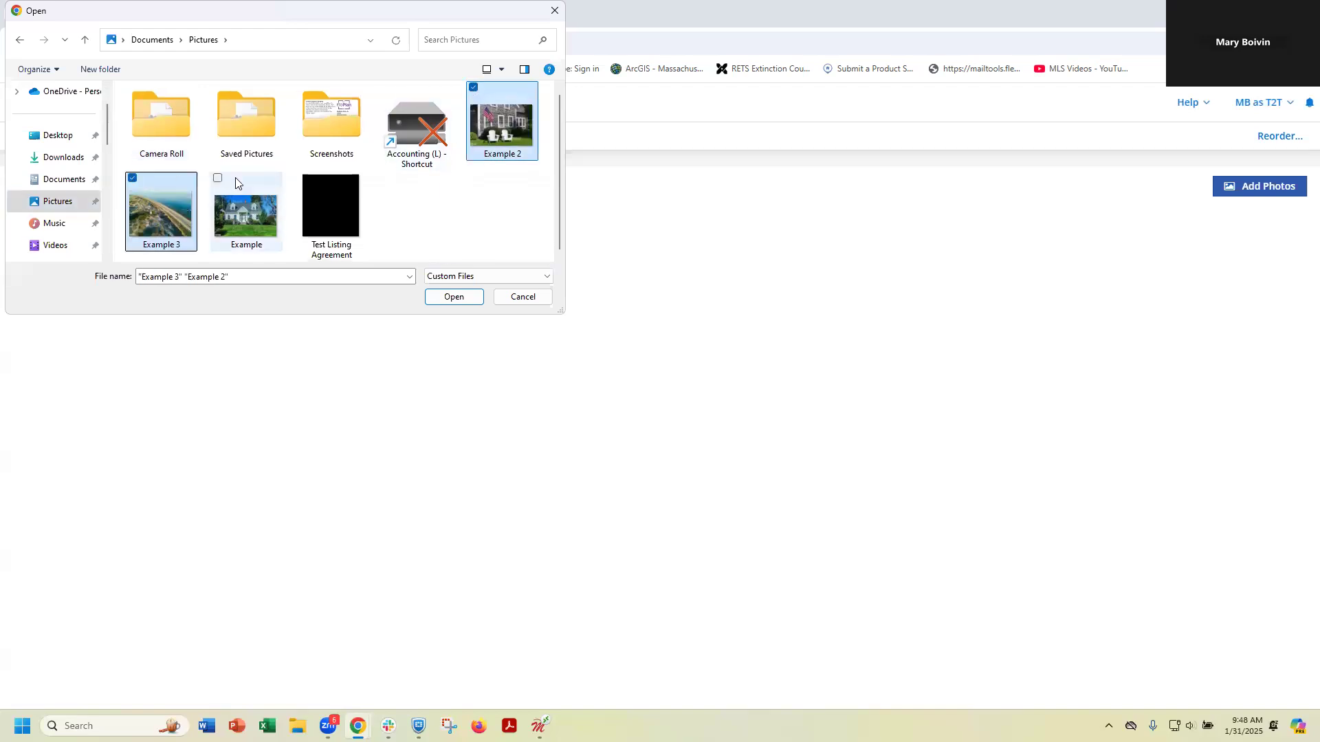
{"action": "left_click", "coordinate": [218, 179]}
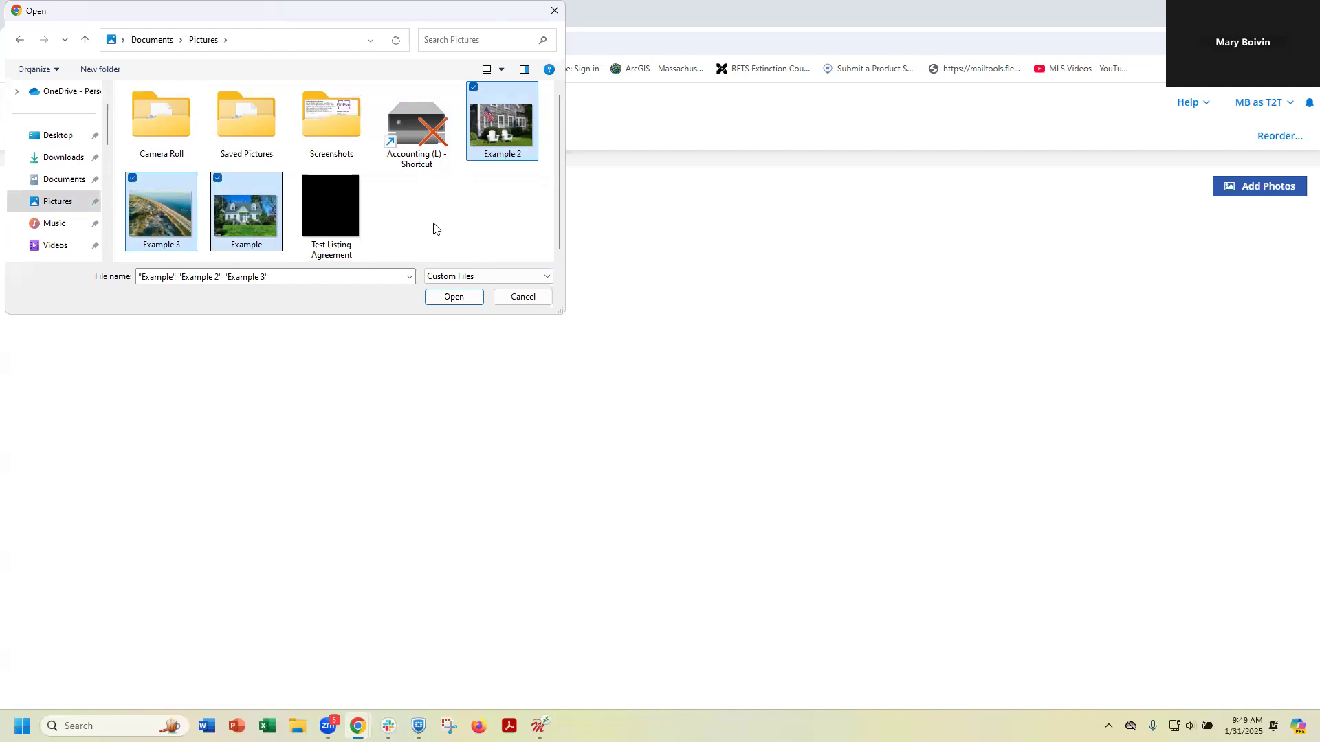
{"action": "left_click", "coordinate": [453, 299]}
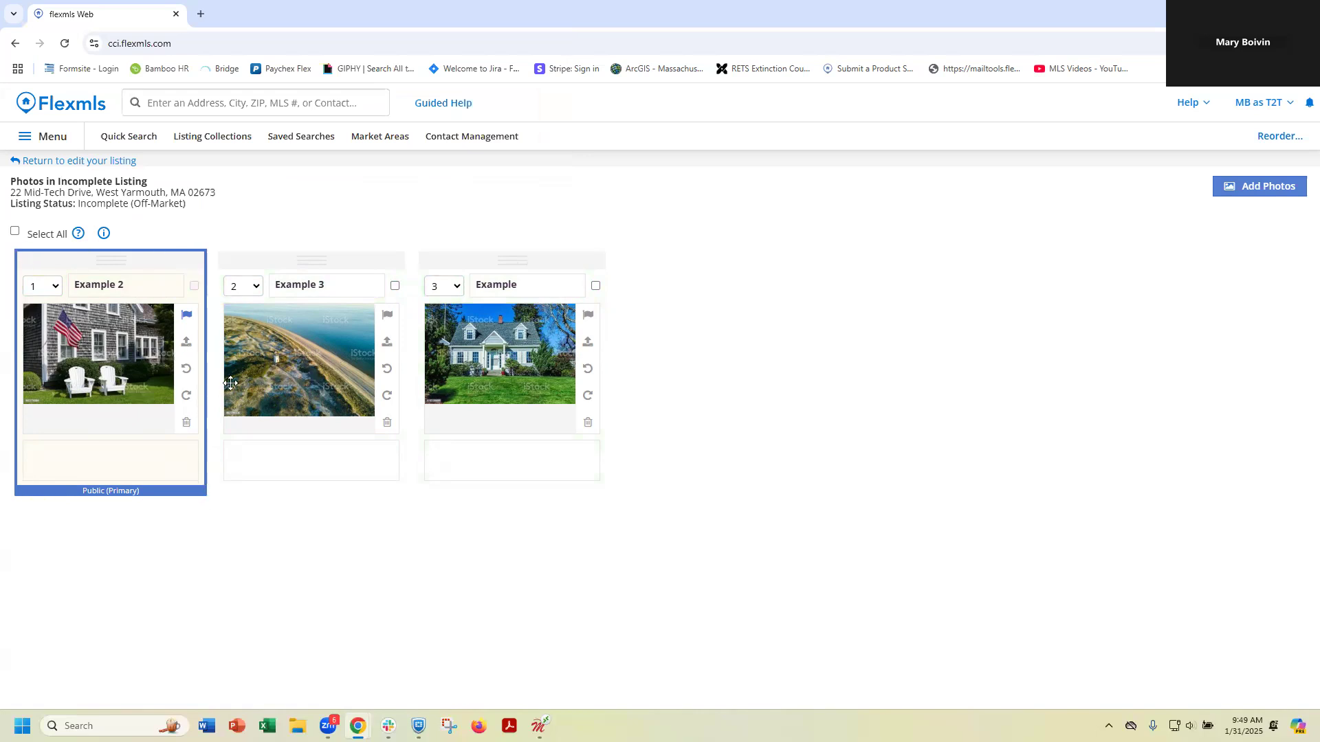
Step: Make the Example 3 photo primary and place it first, and move the Example 2 photo to position 3
{"action": "left_click", "coordinate": [387, 316]}
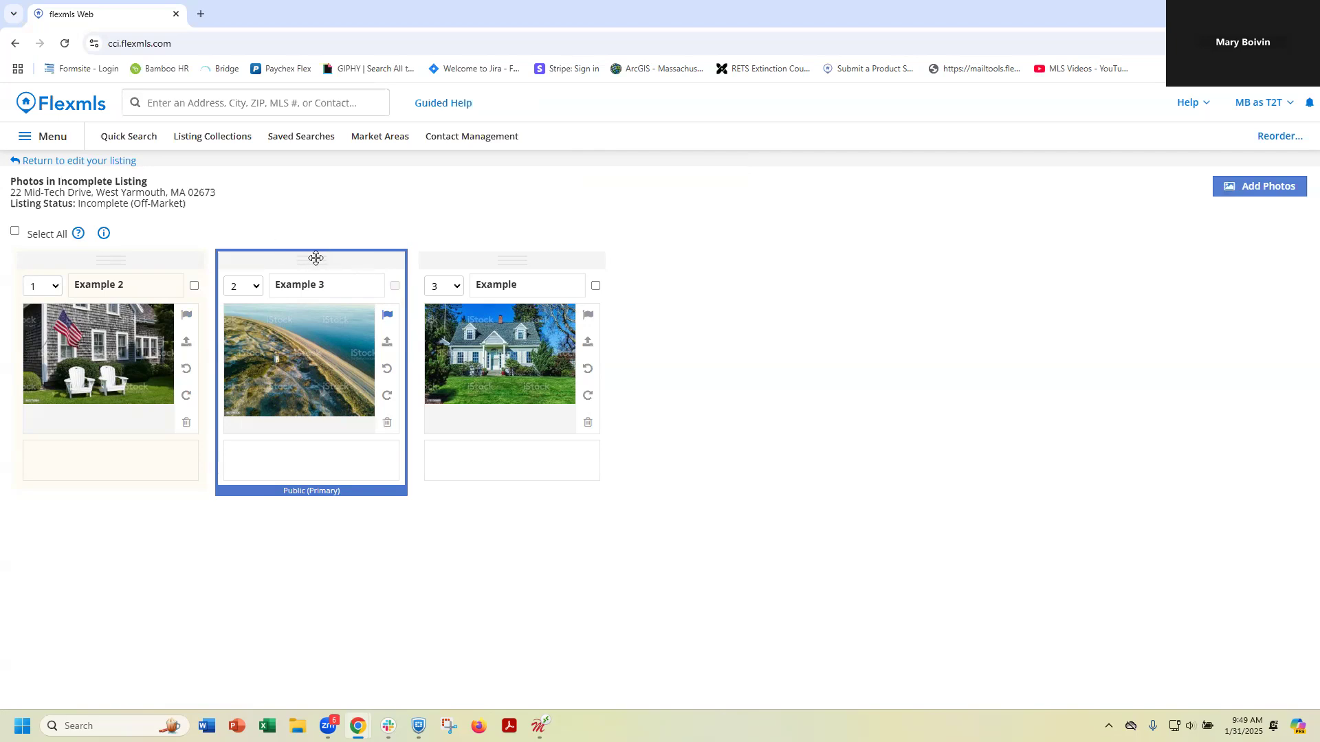
{"action": "left_click_drag", "start_coordinate": [323, 262], "coordinate": [90, 263]}
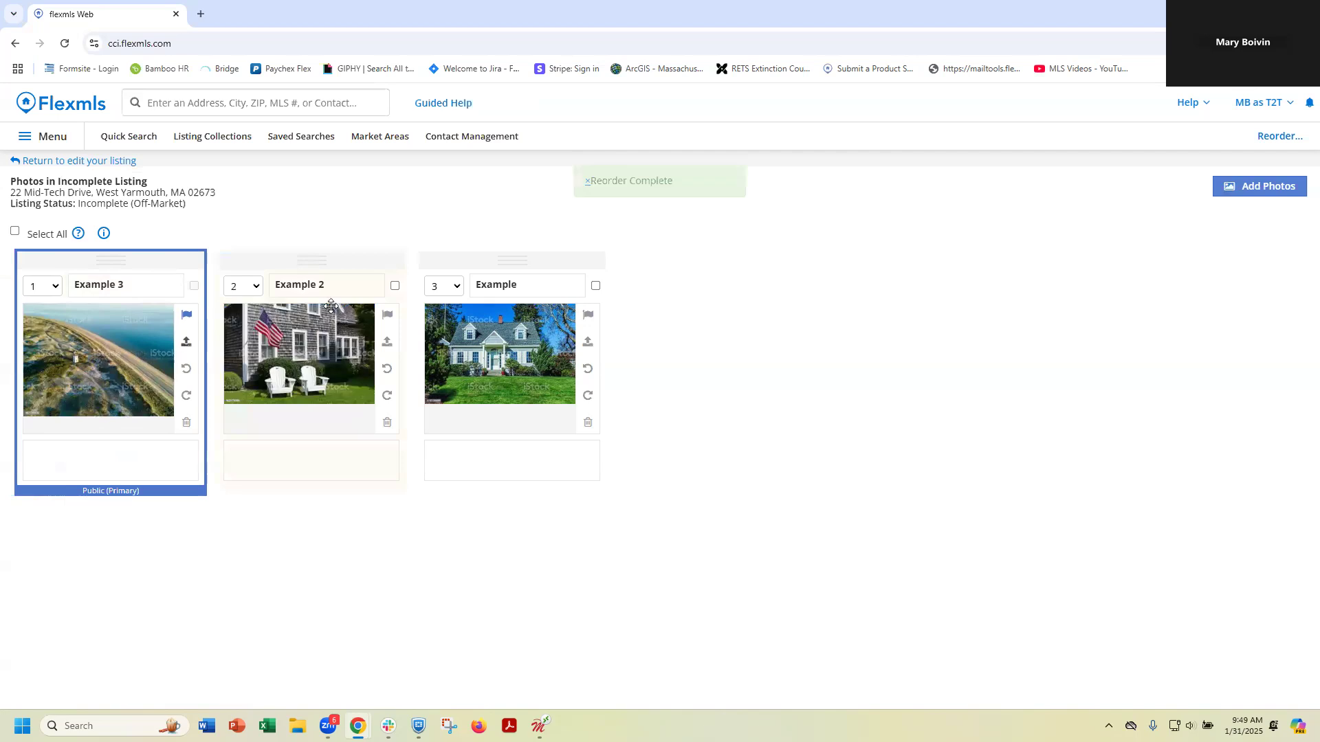
{"action": "left_click", "coordinate": [254, 287]}
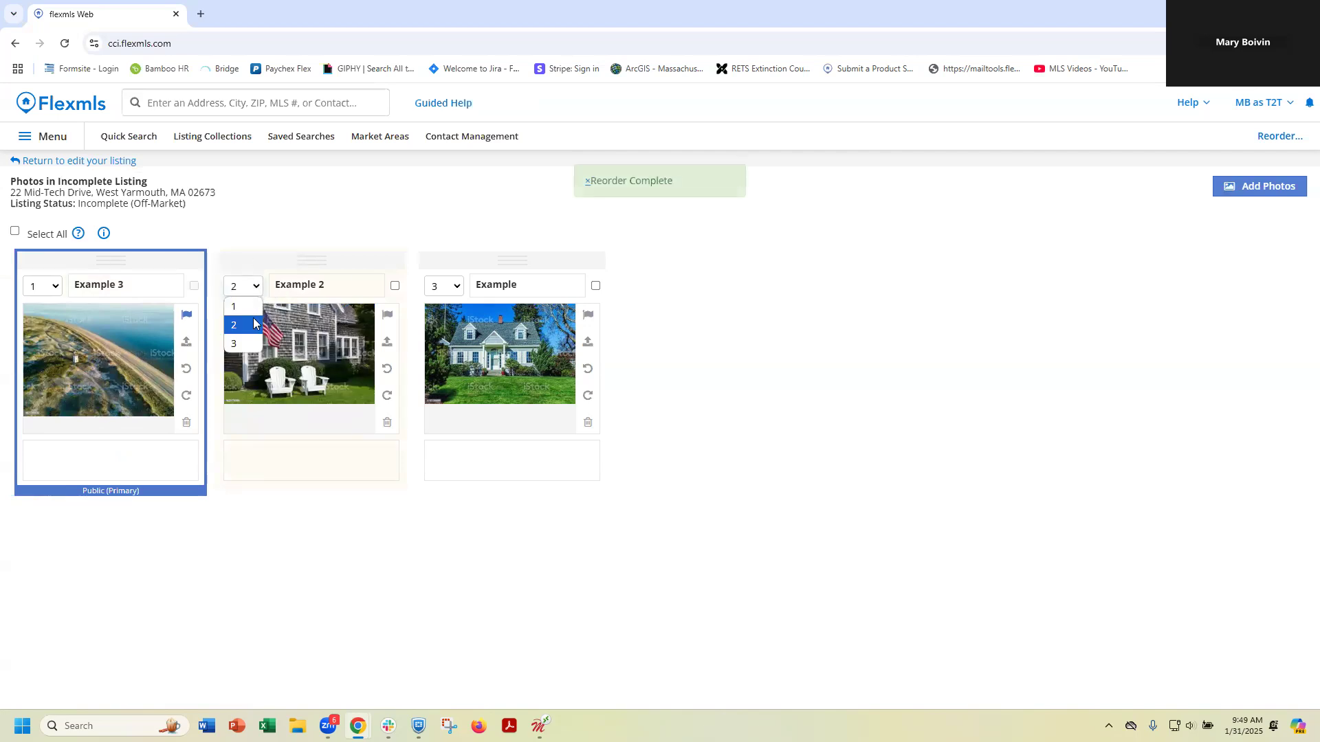
{"action": "left_click", "coordinate": [237, 343]}
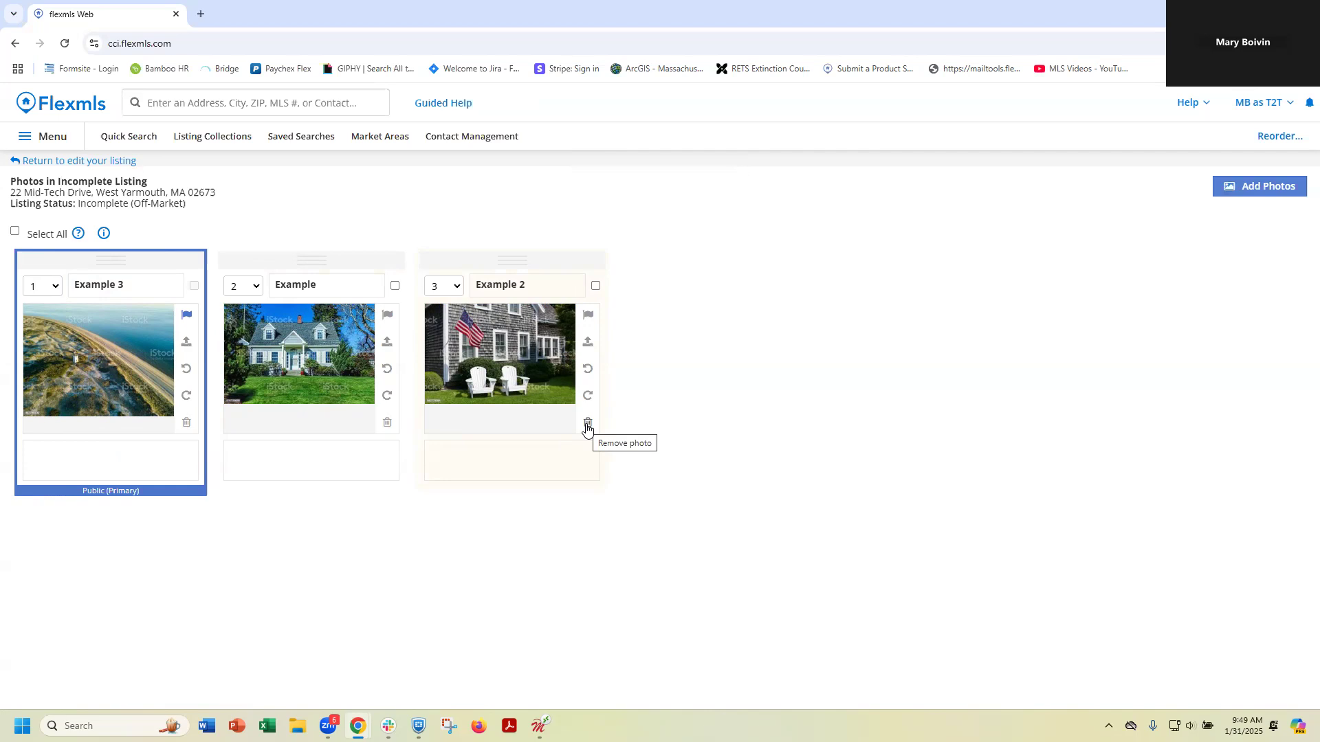
Step: Rename the Example photo to "front of house" and give it the caption "caption"
{"action": "left_click", "coordinate": [339, 281]}
{"action": "type", "text": "f"}
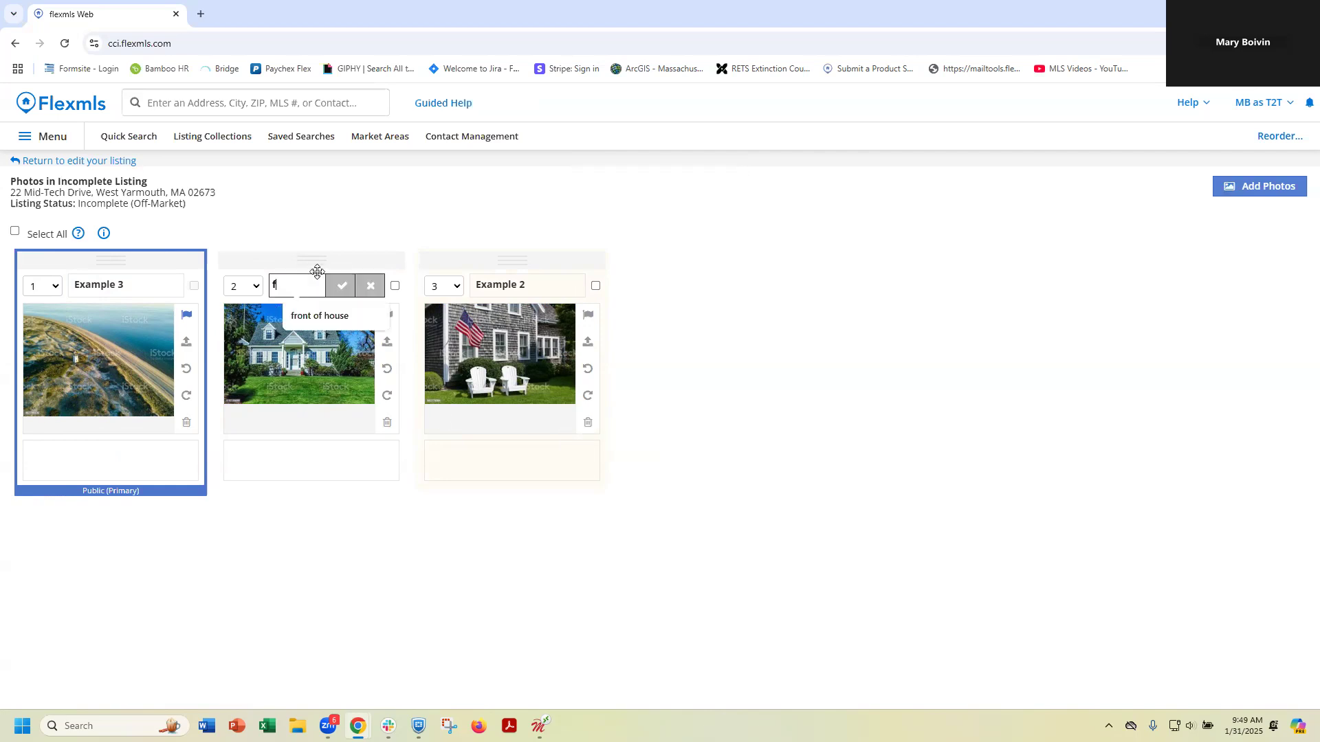
{"action": "type", "text": "ront of house"}
{"action": "left_click", "coordinate": [300, 458]}
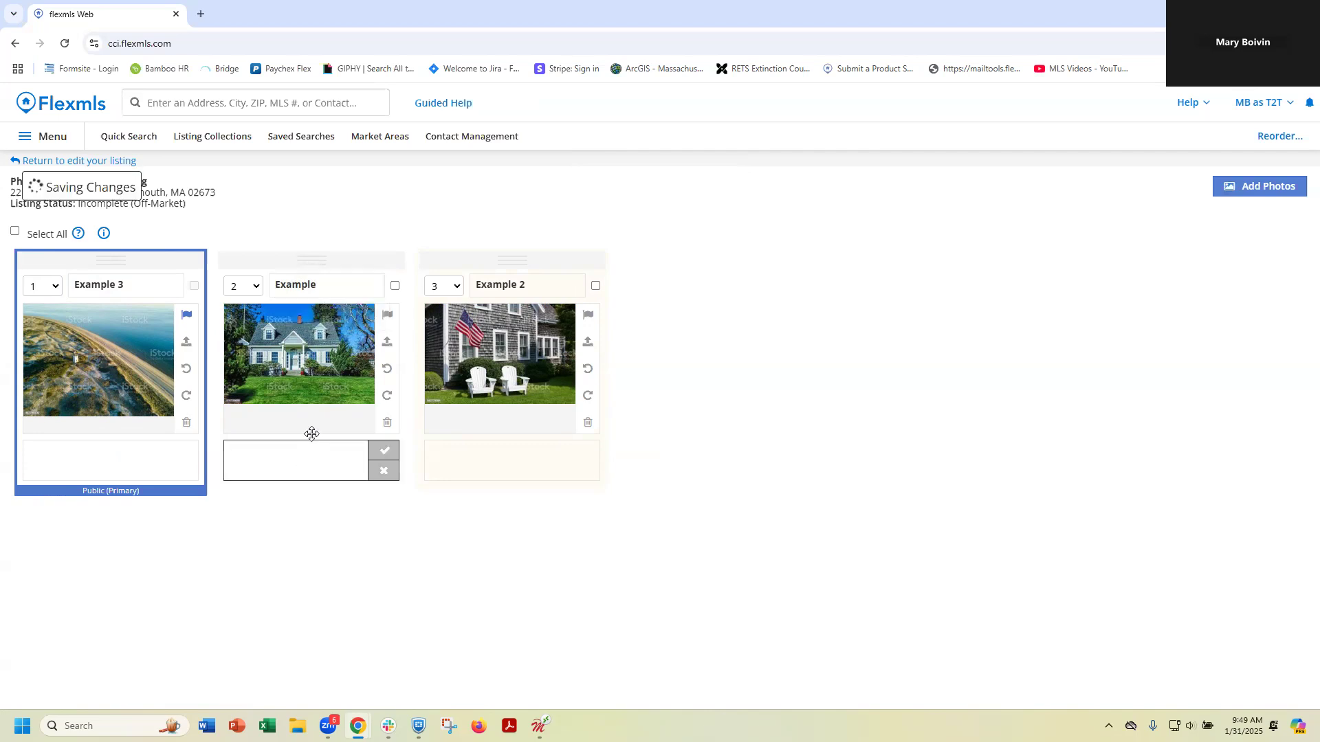
{"action": "type", "text": "caption"}
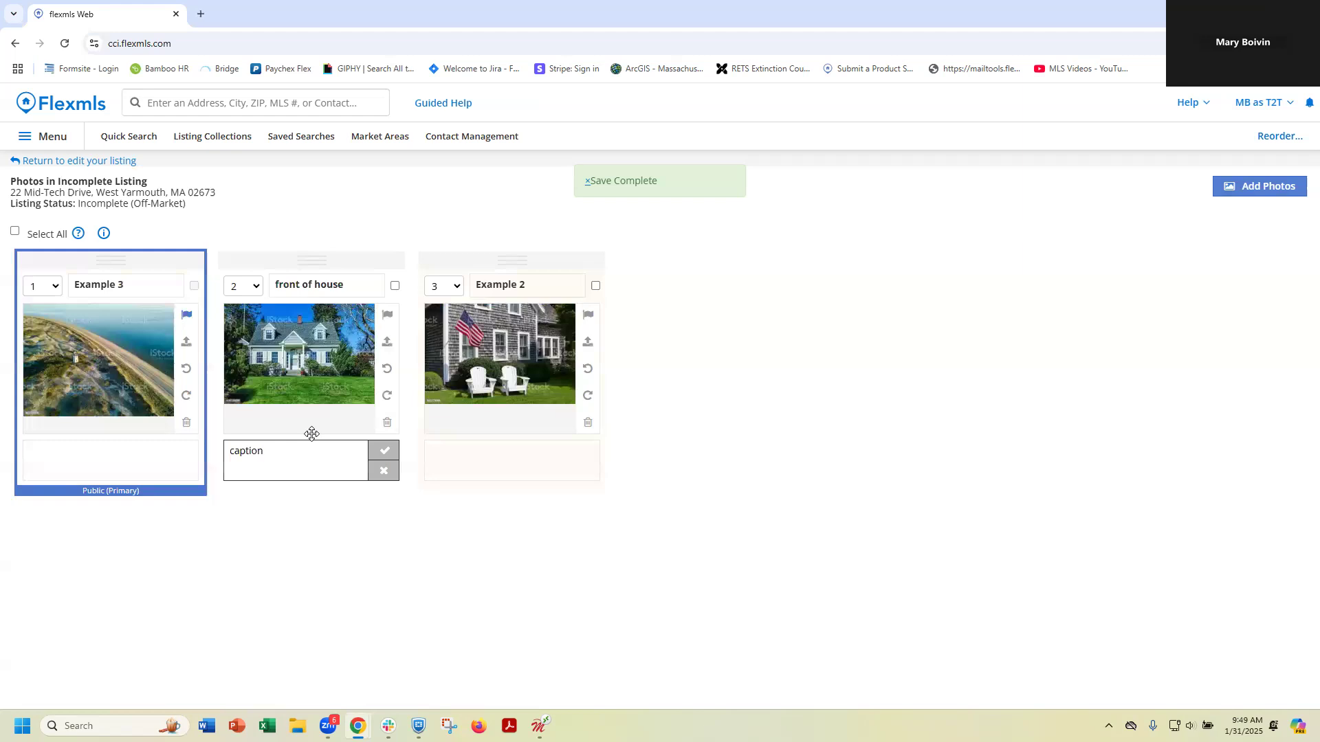
Step: Select all the photos, exclude and re-include the primary one, and examine the available visibility and deletion options
{"action": "left_click", "coordinate": [13, 233]}
{"action": "left_click", "coordinate": [193, 292]}
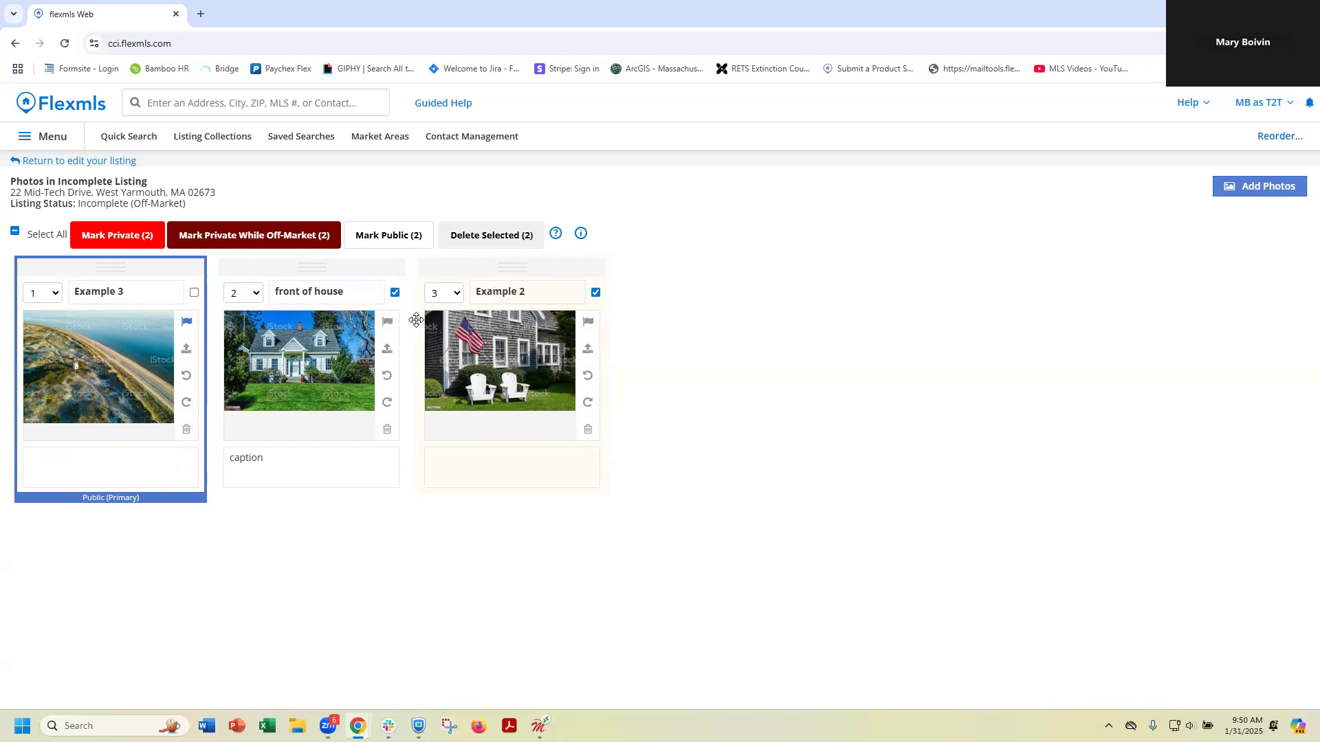
{"action": "left_click", "coordinate": [14, 233]}
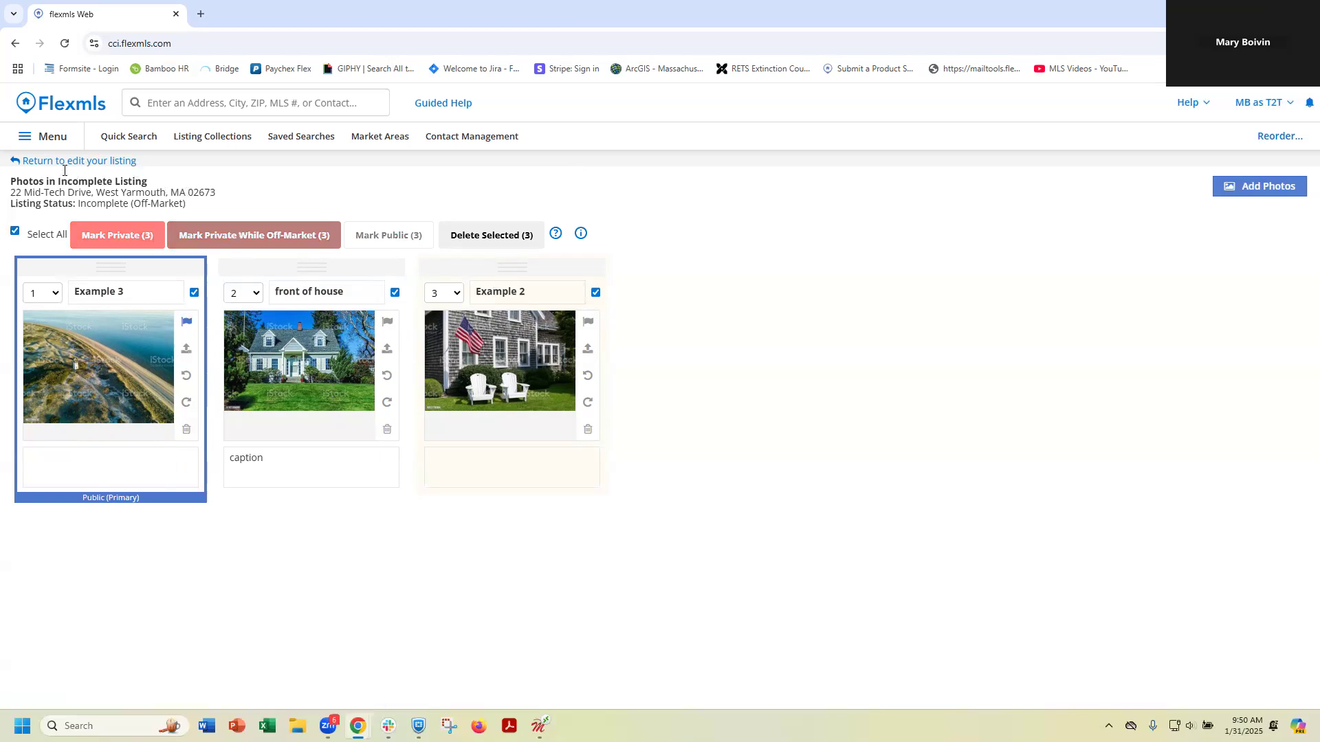
Step: Return to the incomplete listing's overview and view its floor plans section without adding any
{"action": "left_click", "coordinate": [77, 167]}
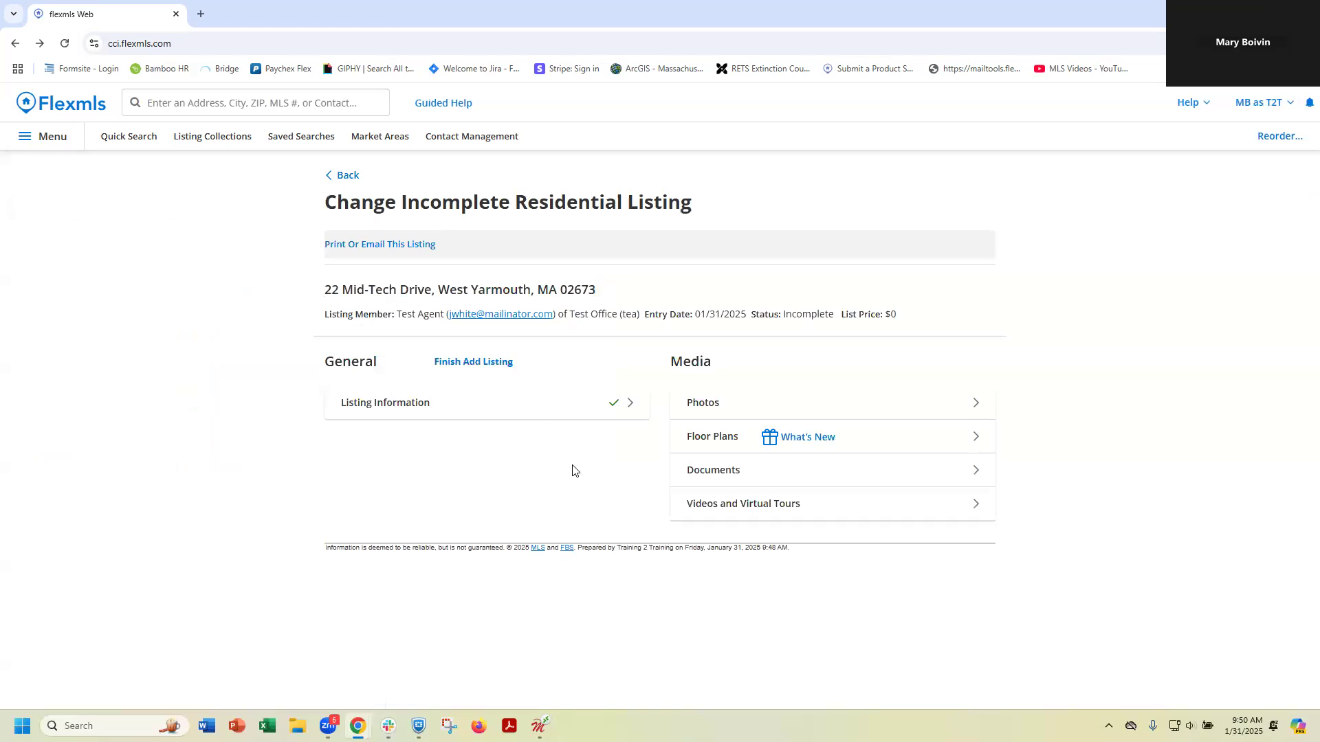
{"action": "left_click", "coordinate": [713, 445]}
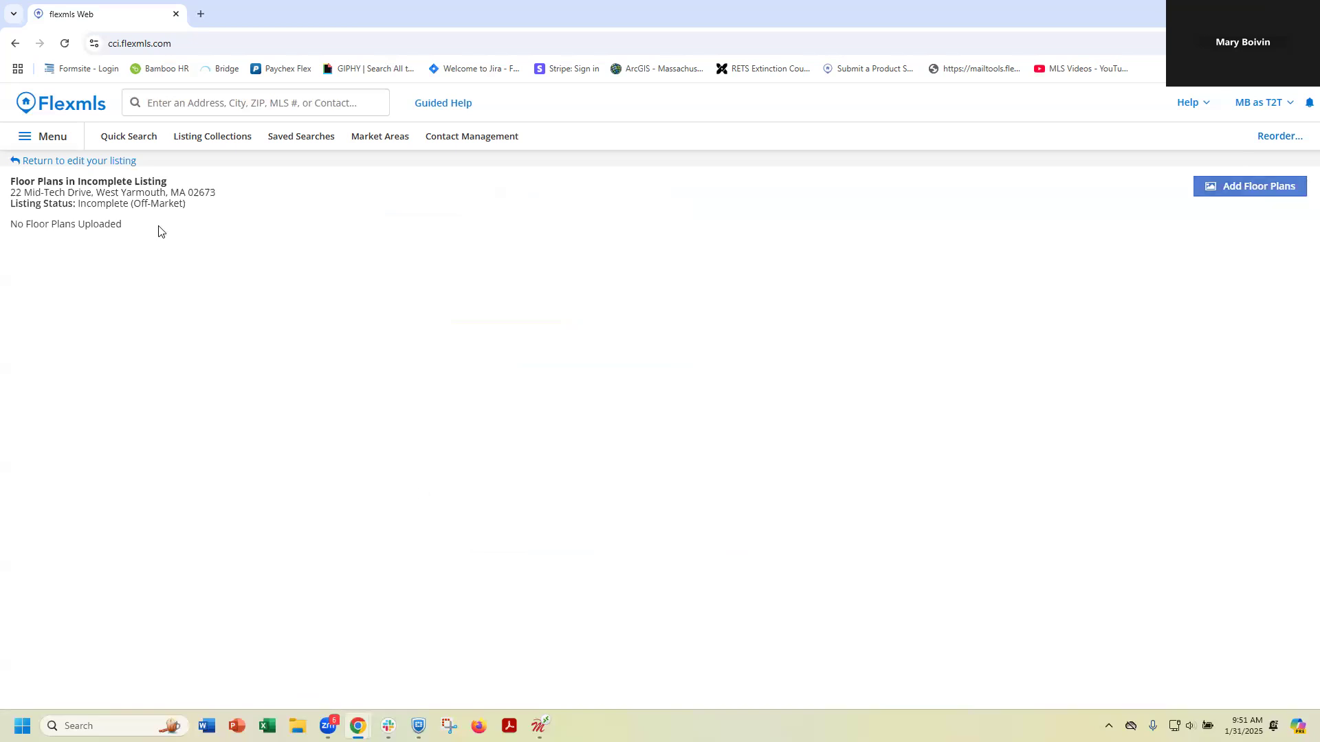
{"action": "left_click", "coordinate": [69, 164]}
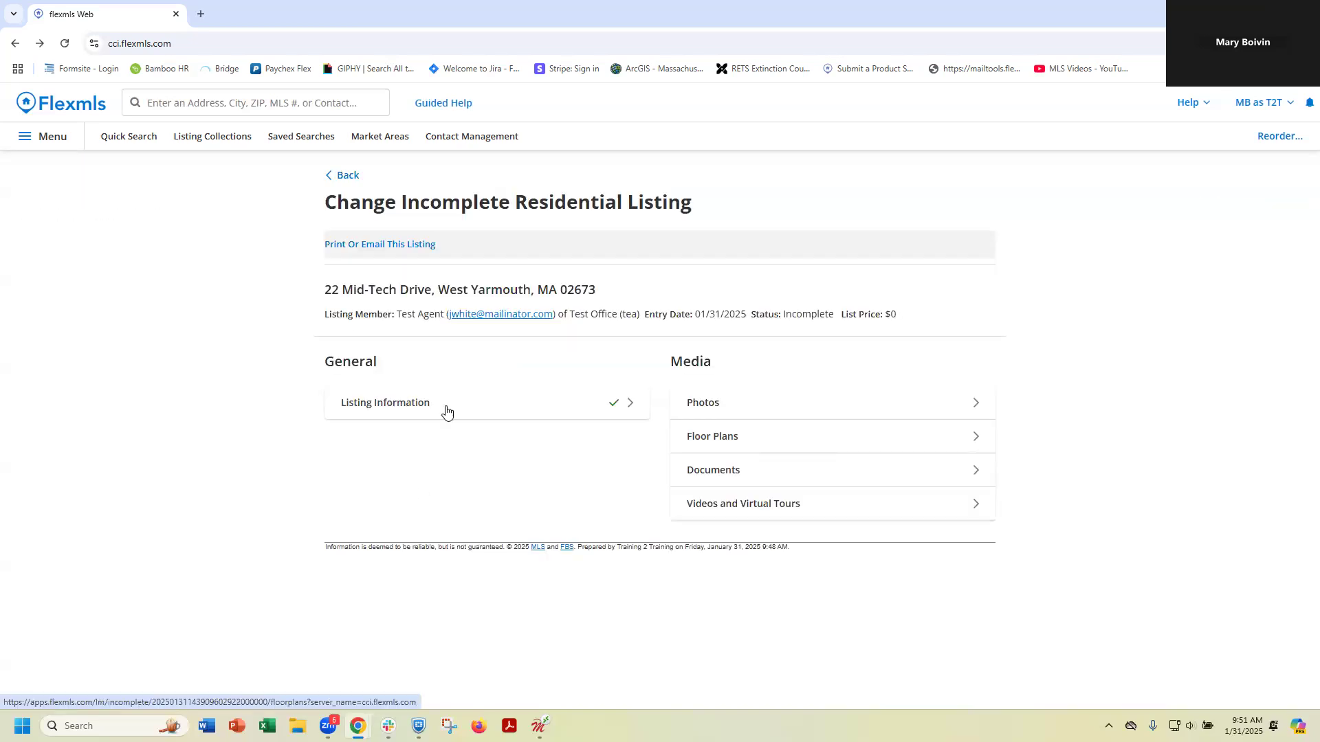
Step: Examine the forms for adding a video and a virtual tour, cancel both, and return to the listing overview
{"action": "left_click", "coordinate": [702, 472]}
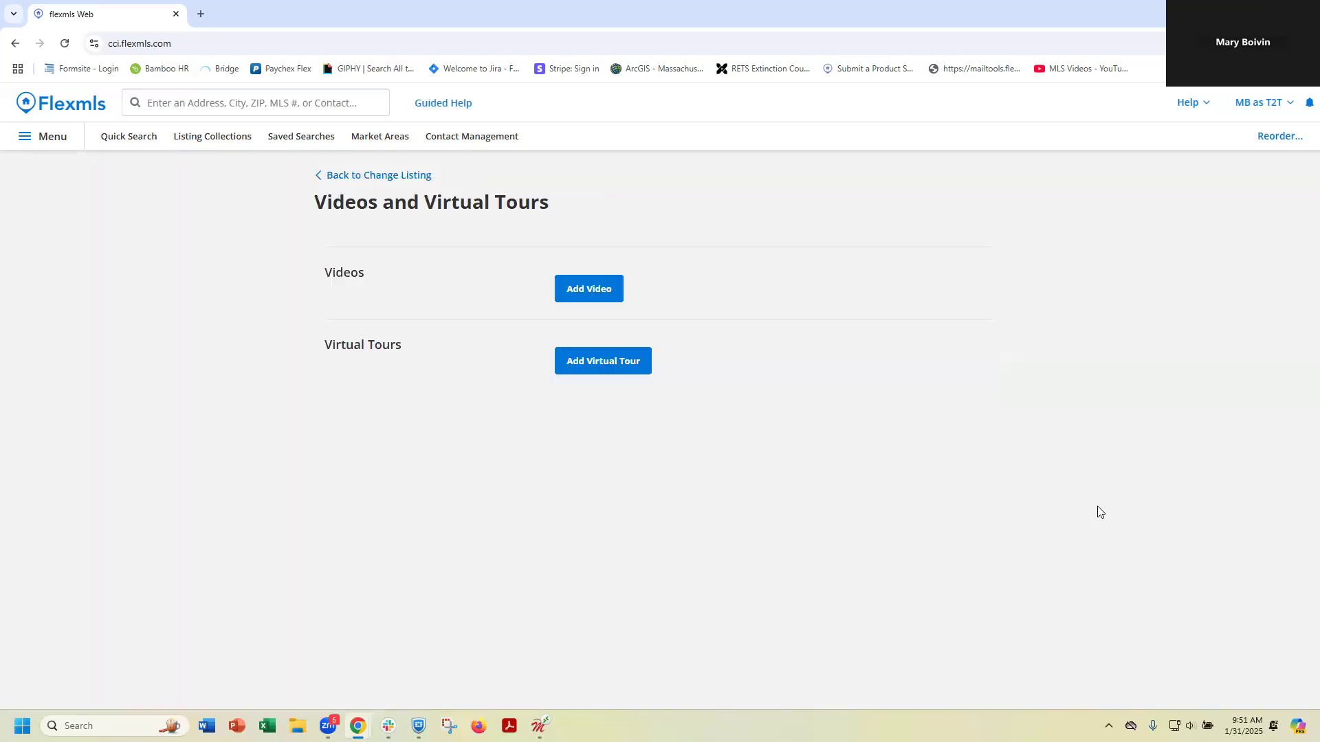
{"action": "left_click", "coordinate": [614, 285]}
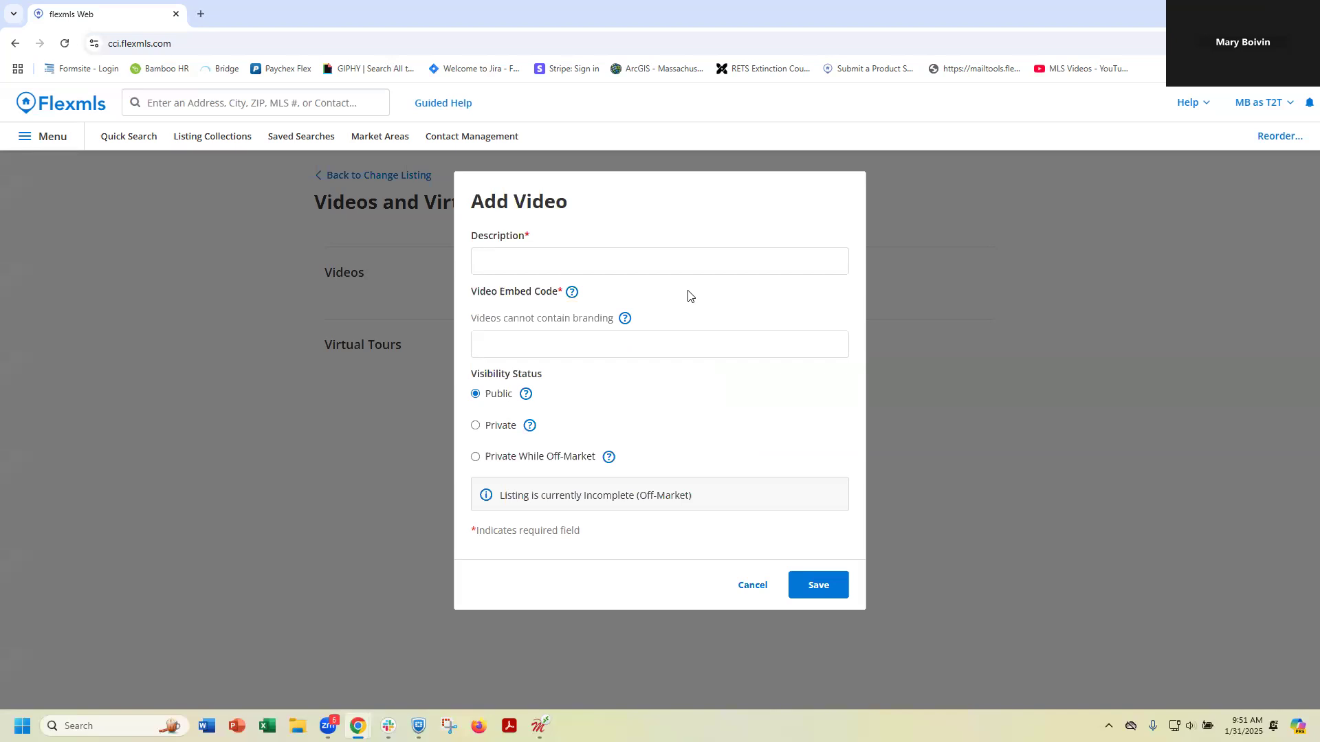
{"action": "left_click", "coordinate": [752, 586]}
{"action": "left_click", "coordinate": [589, 364]}
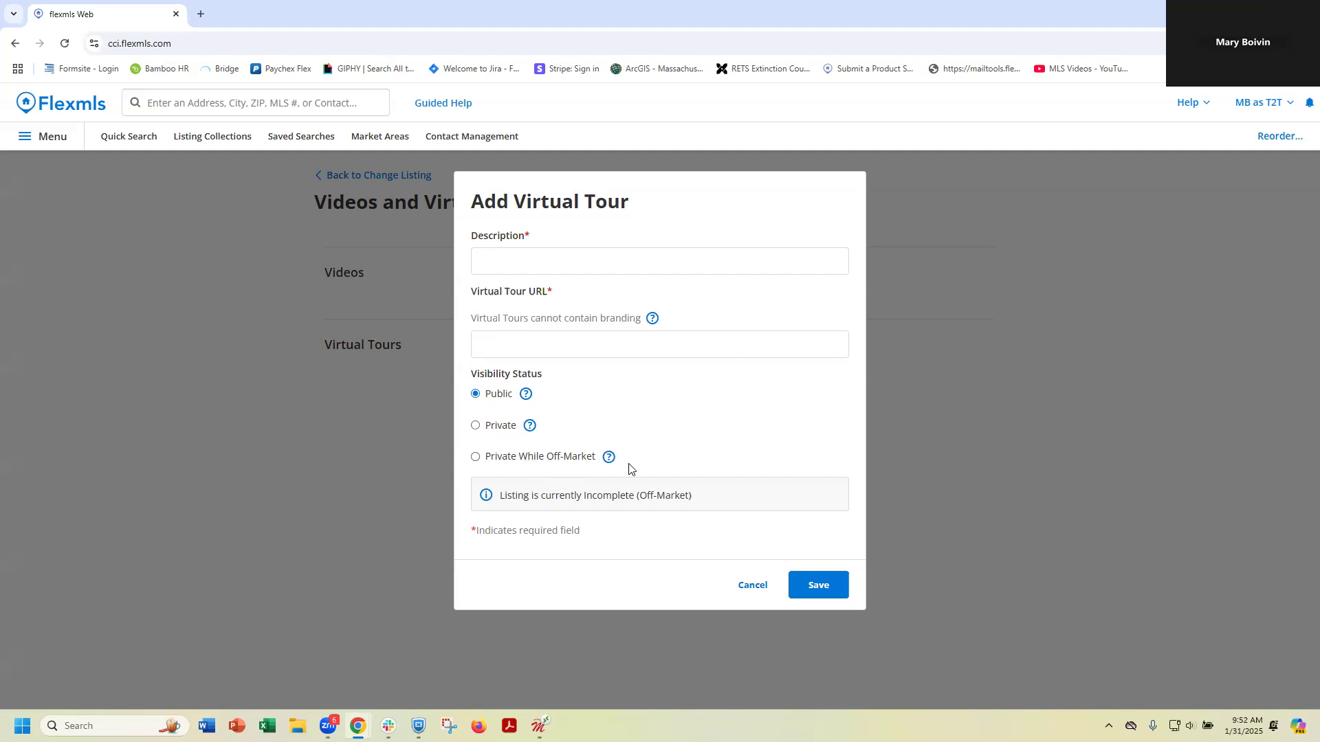
{"action": "left_click", "coordinate": [767, 585]}
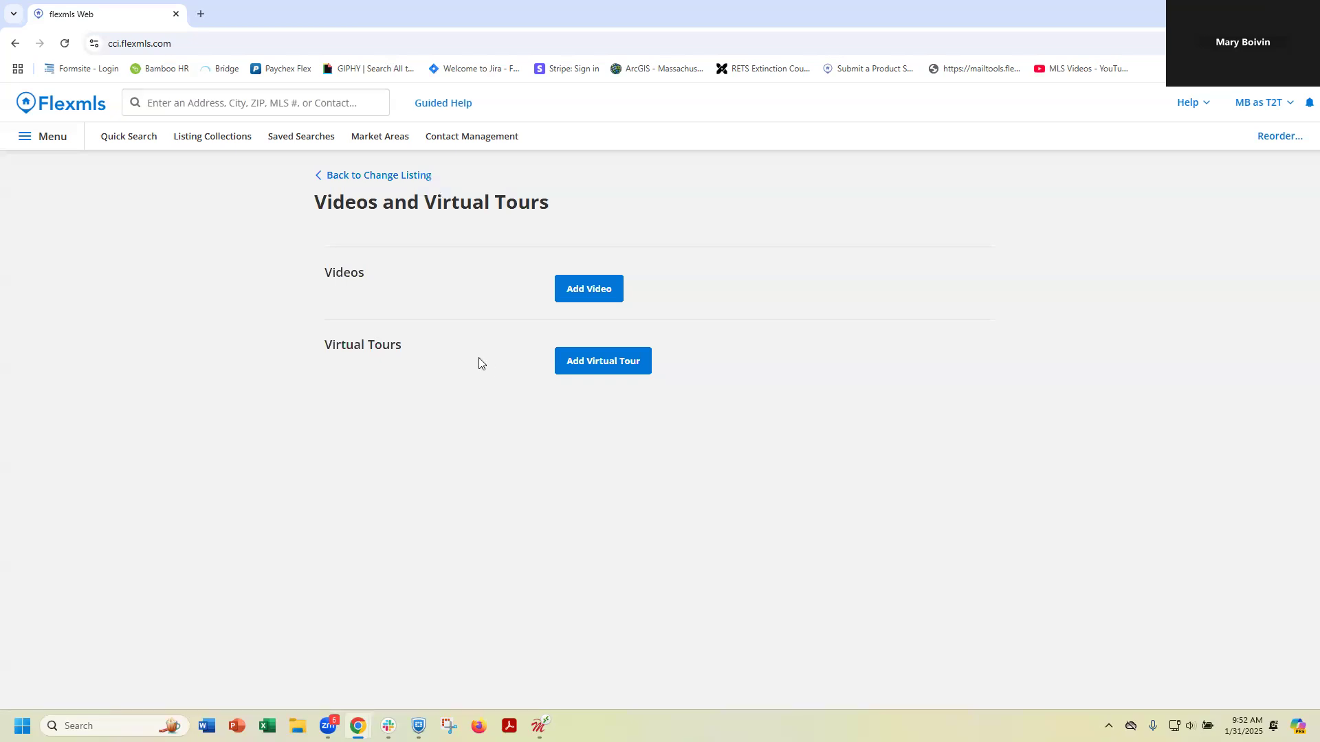
{"action": "left_click", "coordinate": [397, 177]}
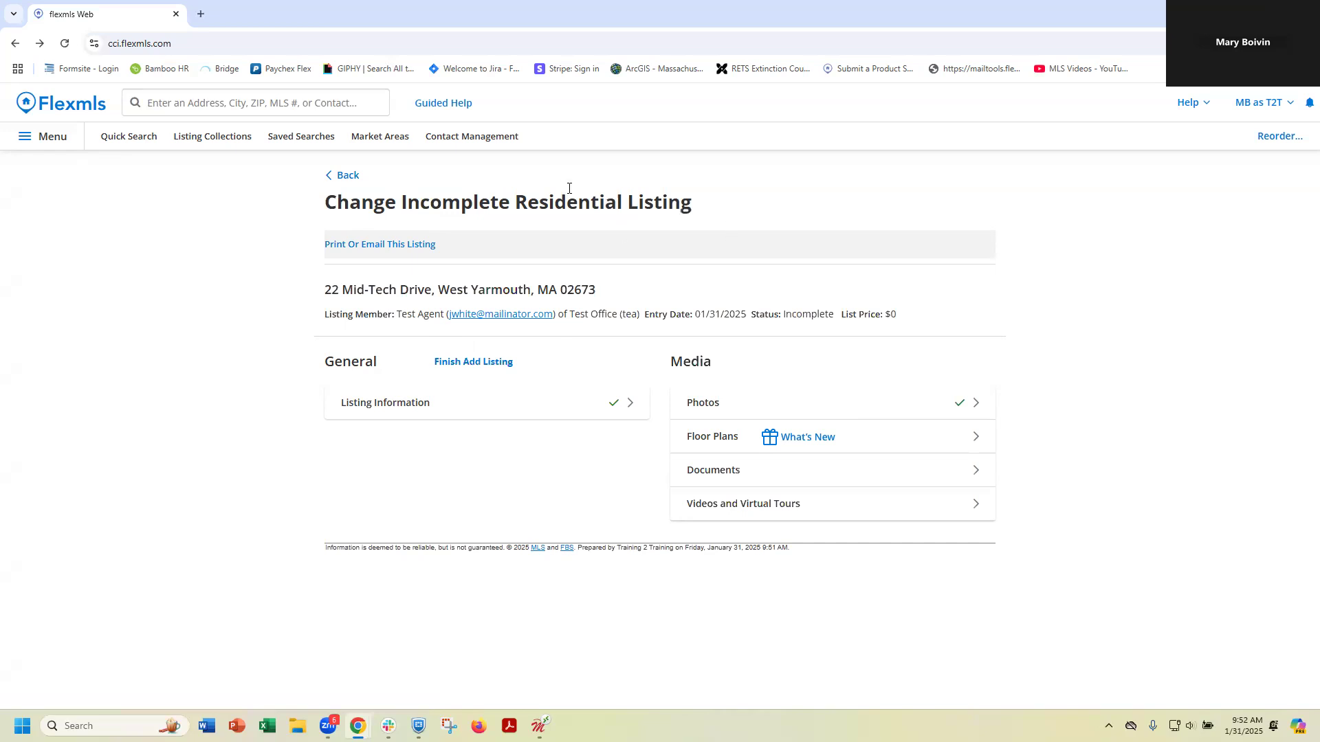
Step: Open the listing information and try to add the listing to bring up its empty required fields
{"action": "left_click", "coordinate": [369, 407]}
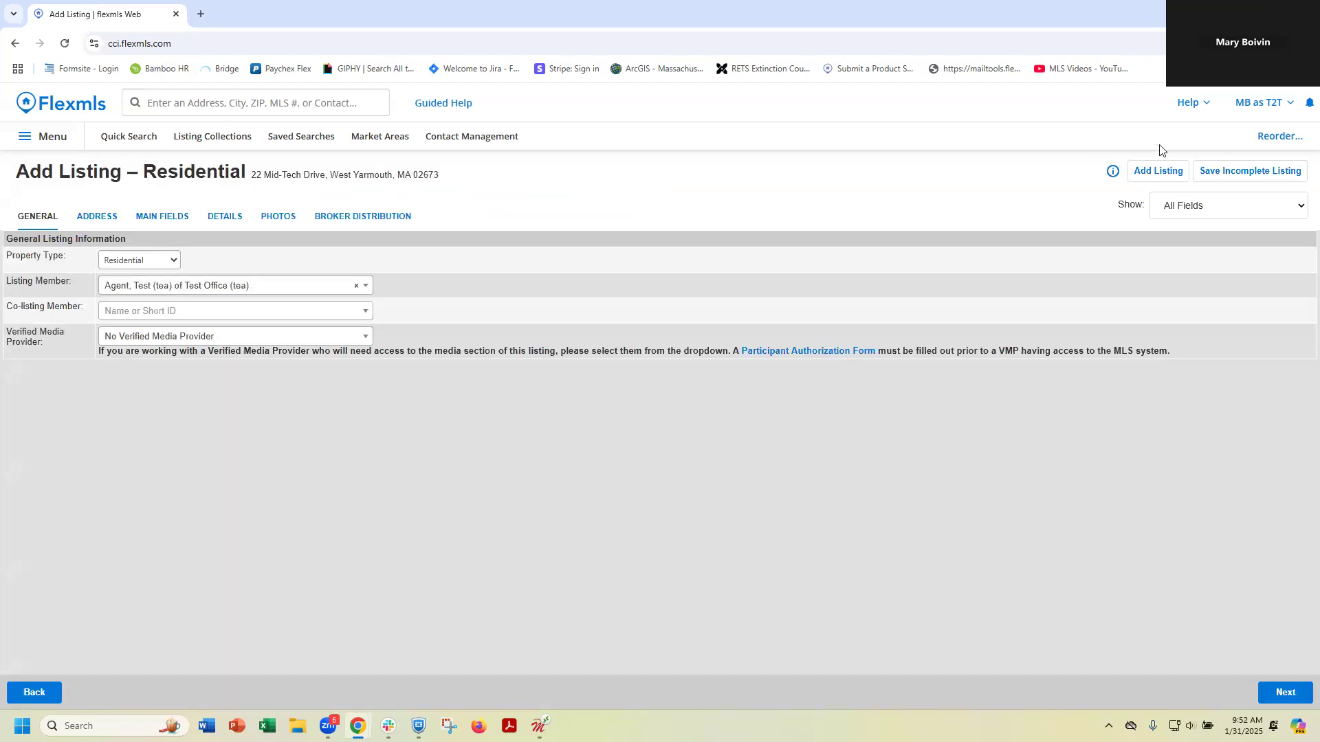
{"action": "left_click", "coordinate": [1159, 170]}
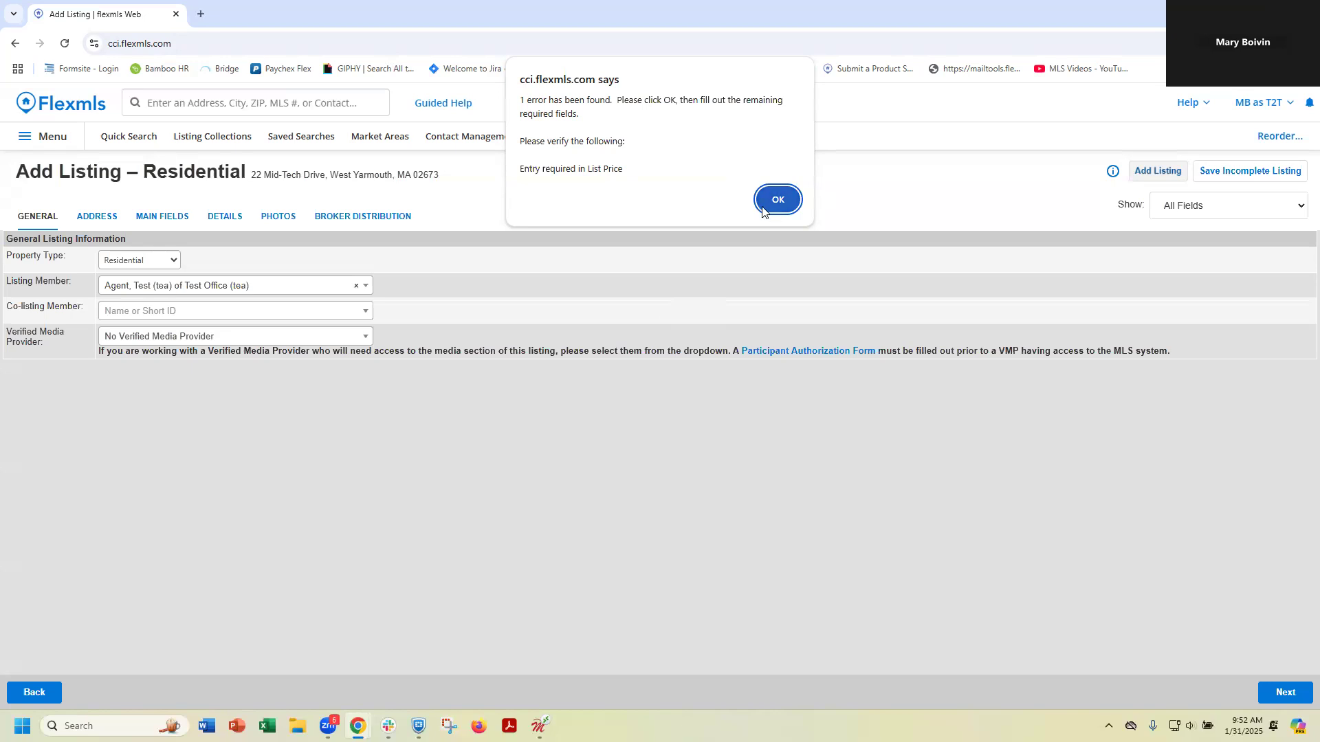
{"action": "left_click", "coordinate": [781, 201]}
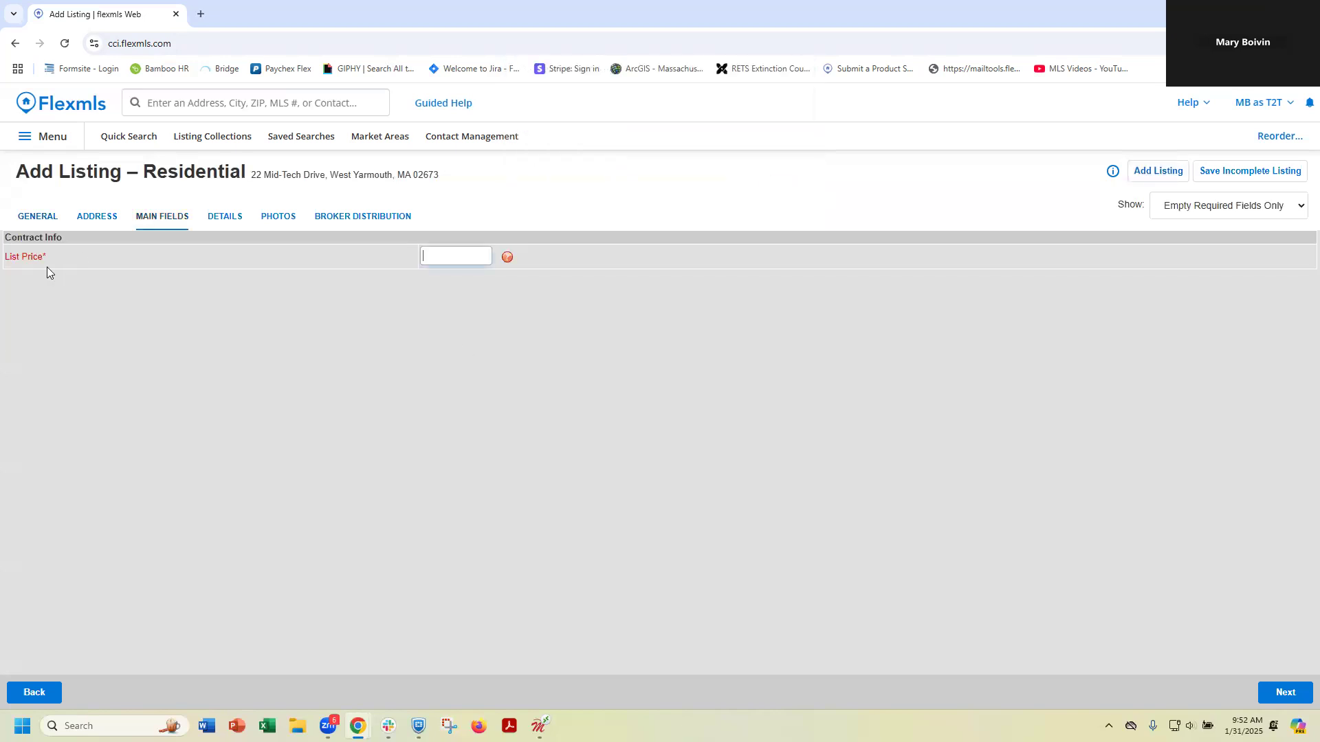
Step: Set the list price to 1 and add the completed listing to the MLS
{"action": "left_click", "coordinate": [453, 256]}
{"action": "type", "text": "1"}
{"action": "left_click", "coordinate": [626, 308]}
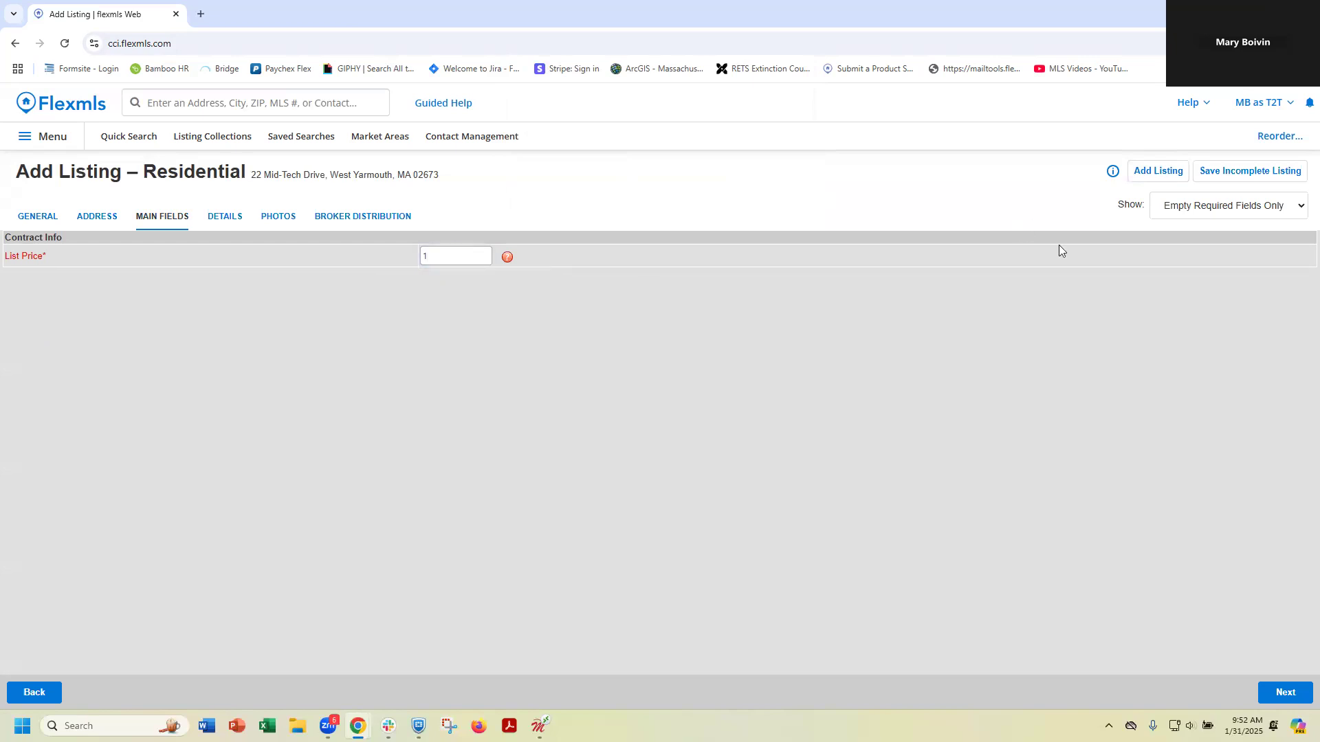
{"action": "left_click", "coordinate": [1151, 171]}
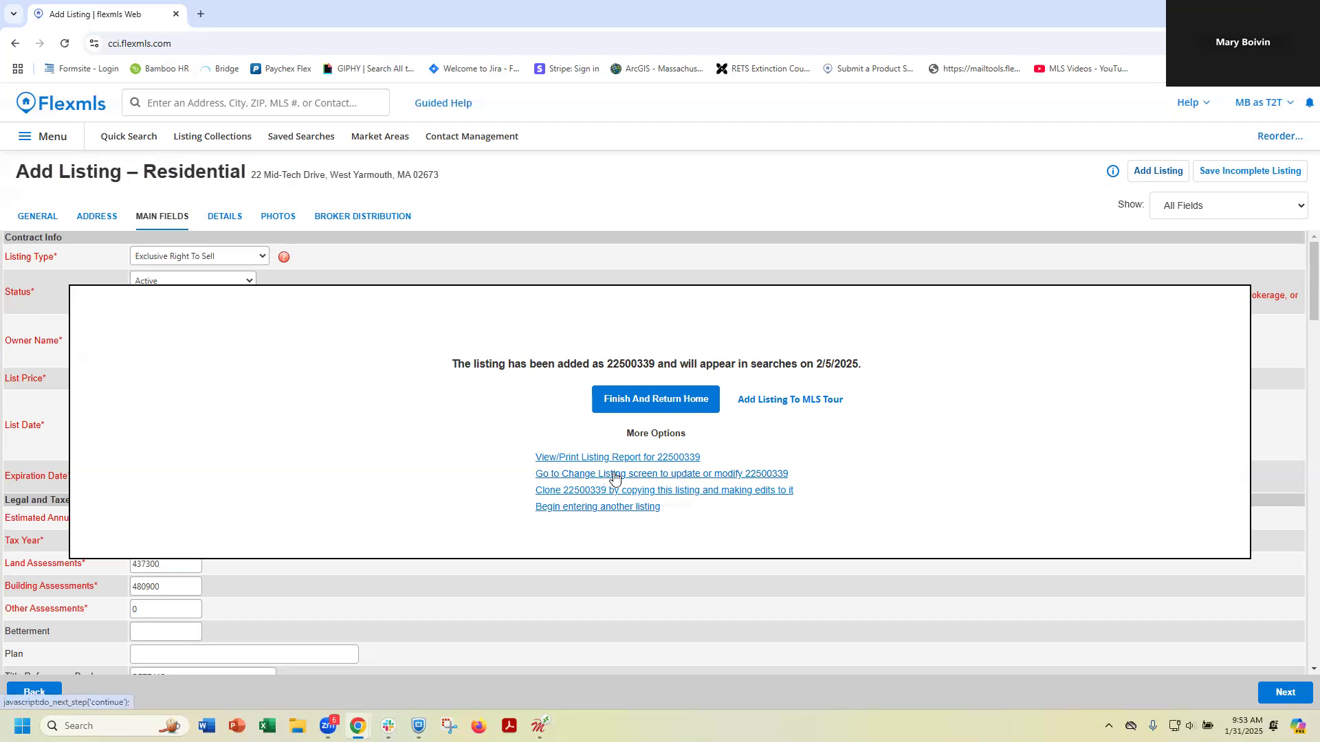
Step: Open the change screen for the newly added listing and examine its options and the main menu's Add/Change entries
{"action": "left_click", "coordinate": [656, 474]}
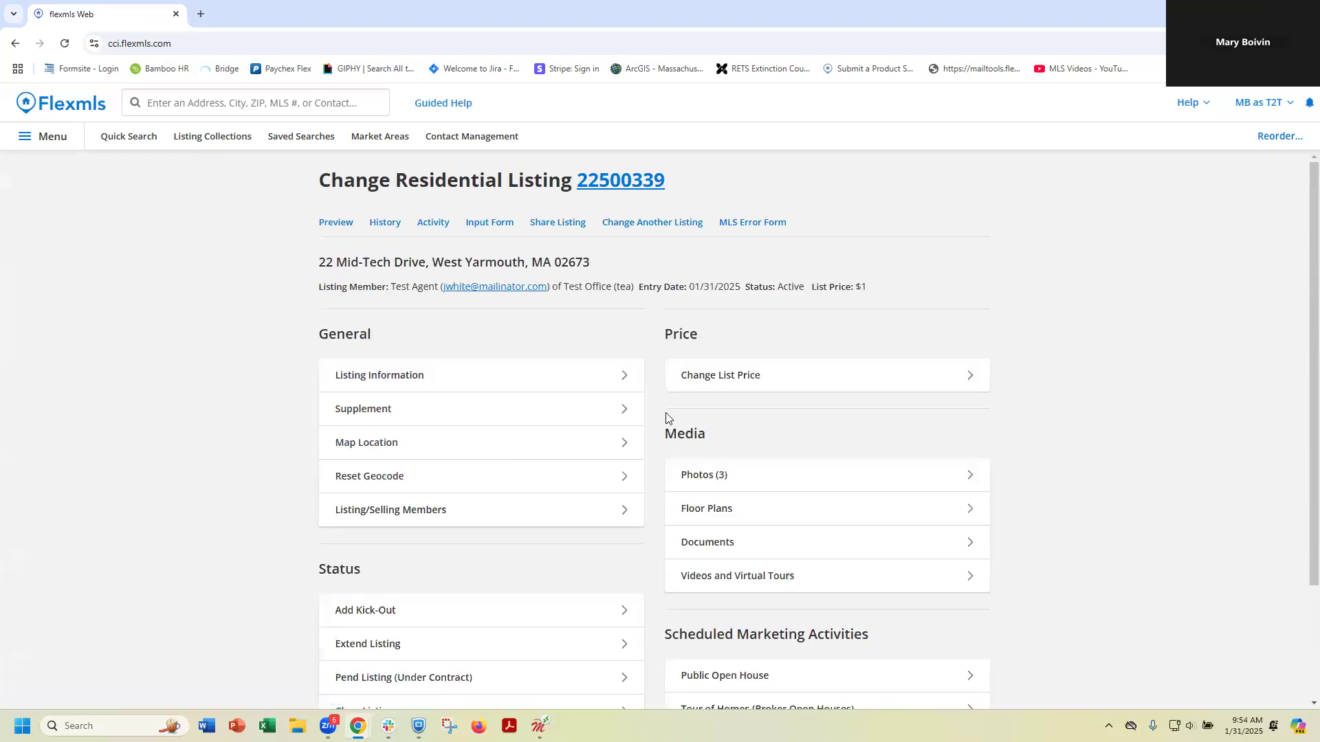
{"action": "scroll", "coordinate": [666, 418], "scroll_direction": "down", "scroll_amount": 2}
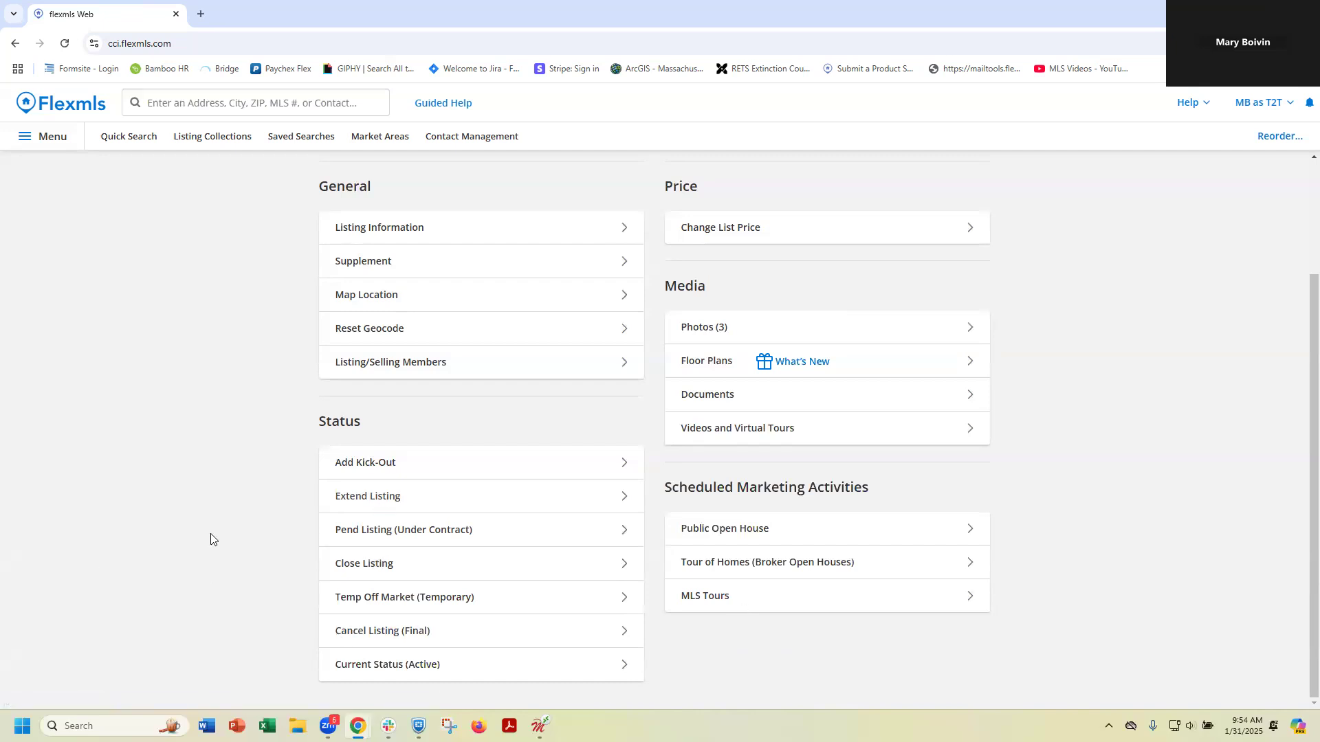
{"action": "left_click", "coordinate": [52, 137]}
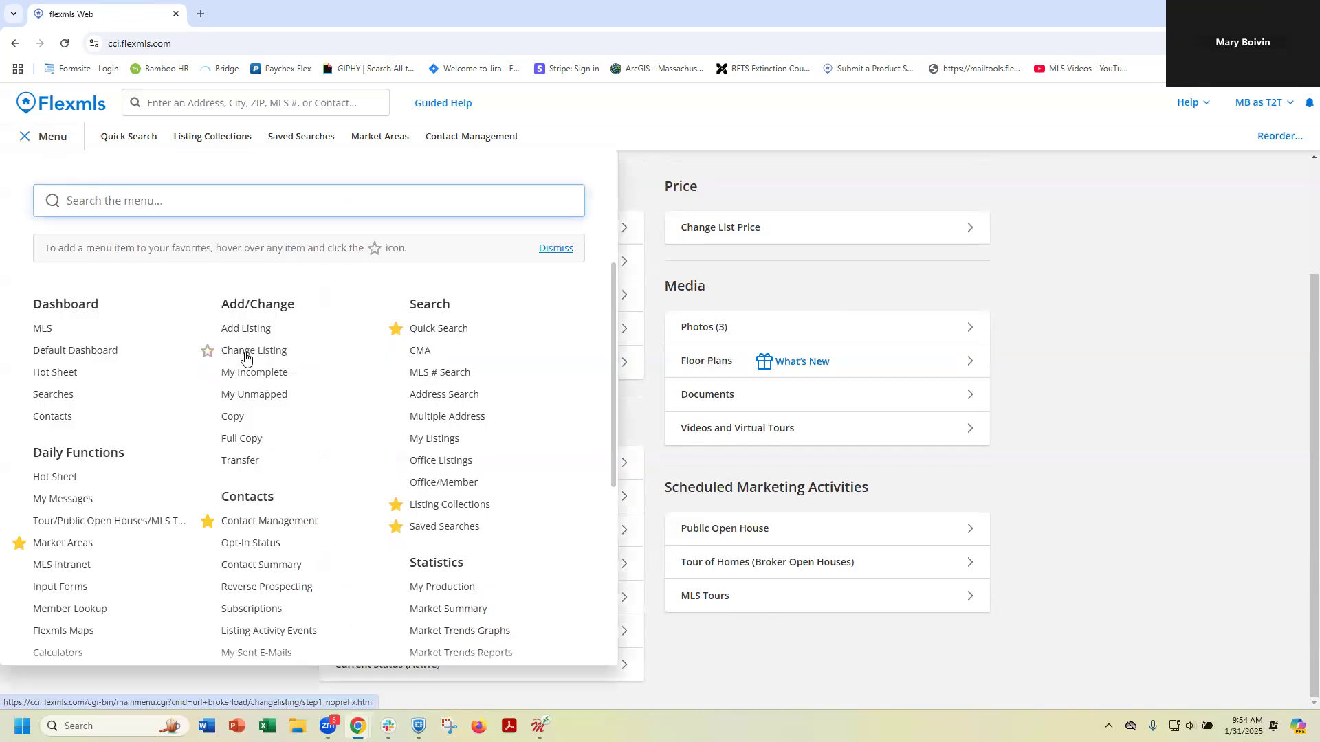
{"action": "left_click", "coordinate": [39, 141]}
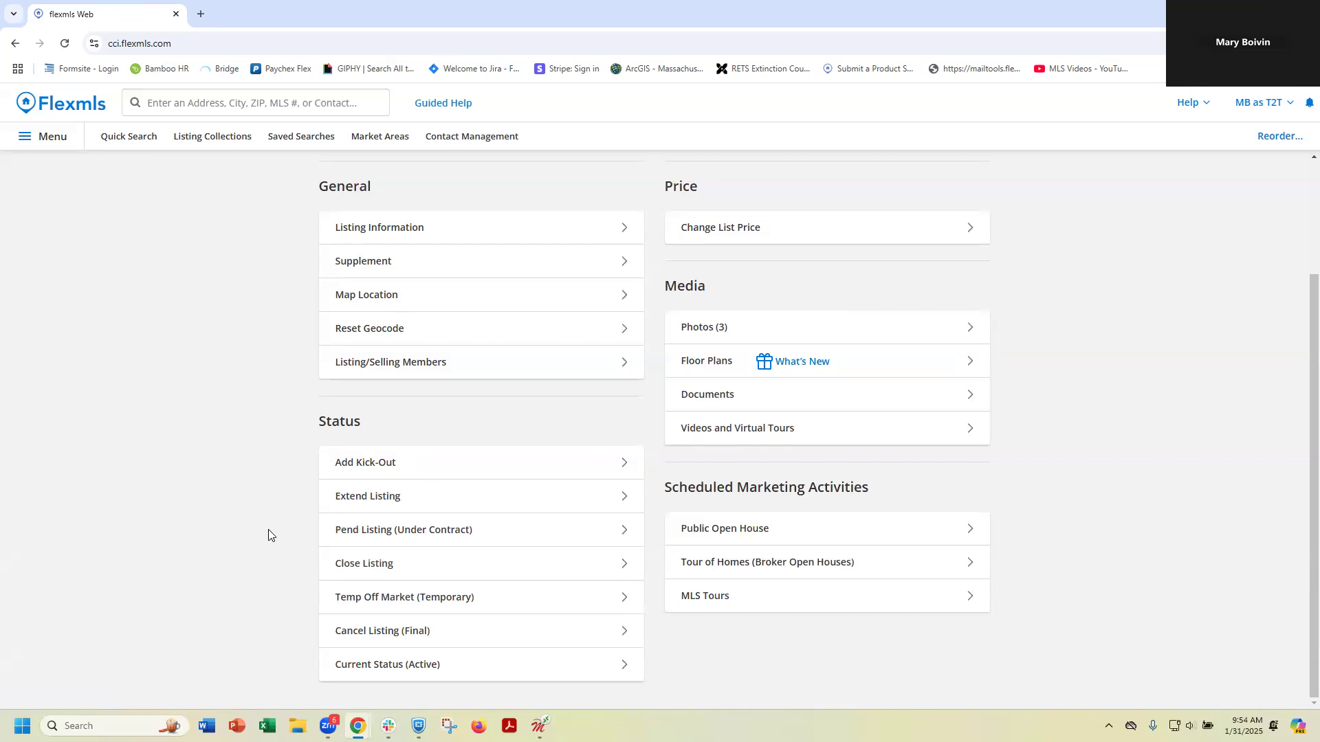
{"action": "scroll", "coordinate": [268, 535], "scroll_direction": "up", "scroll_amount": 2}
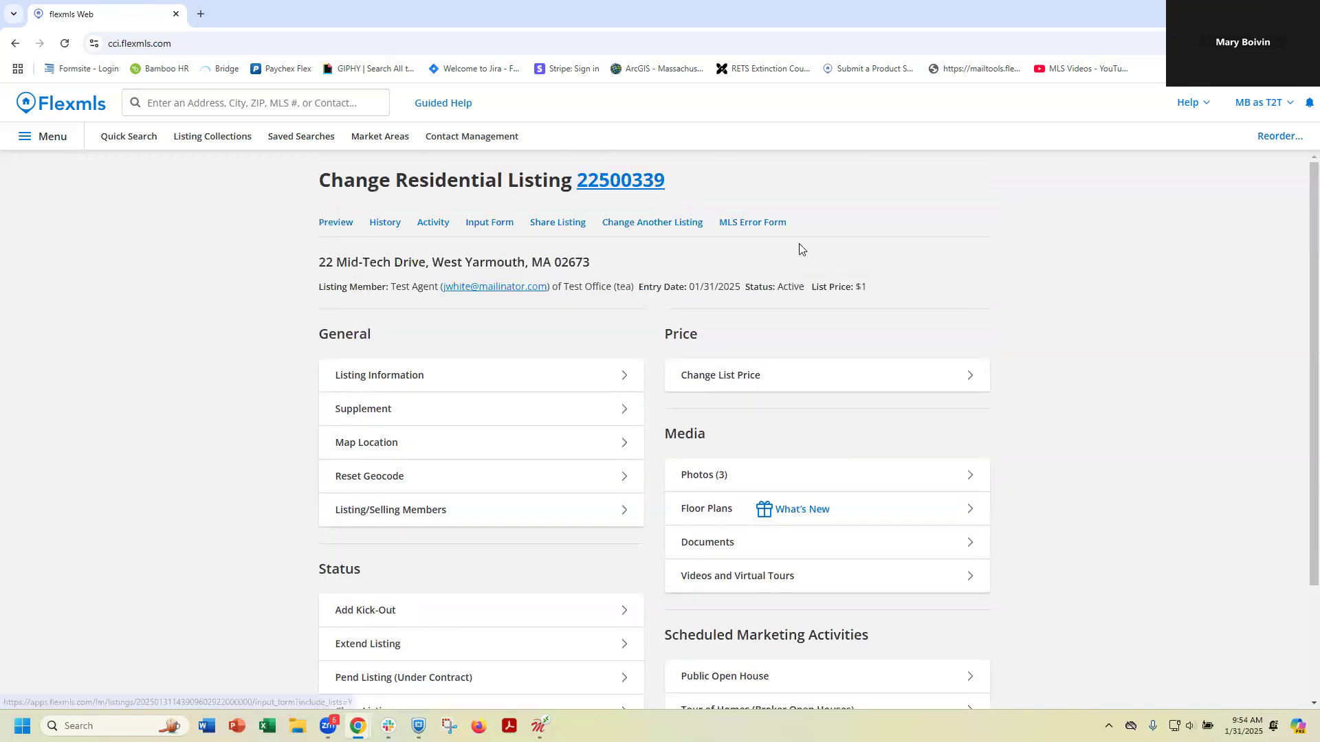
{"action": "left_click_drag", "start_coordinate": [685, 180], "coordinate": [578, 179]}
{"action": "left_click", "coordinate": [709, 160]}
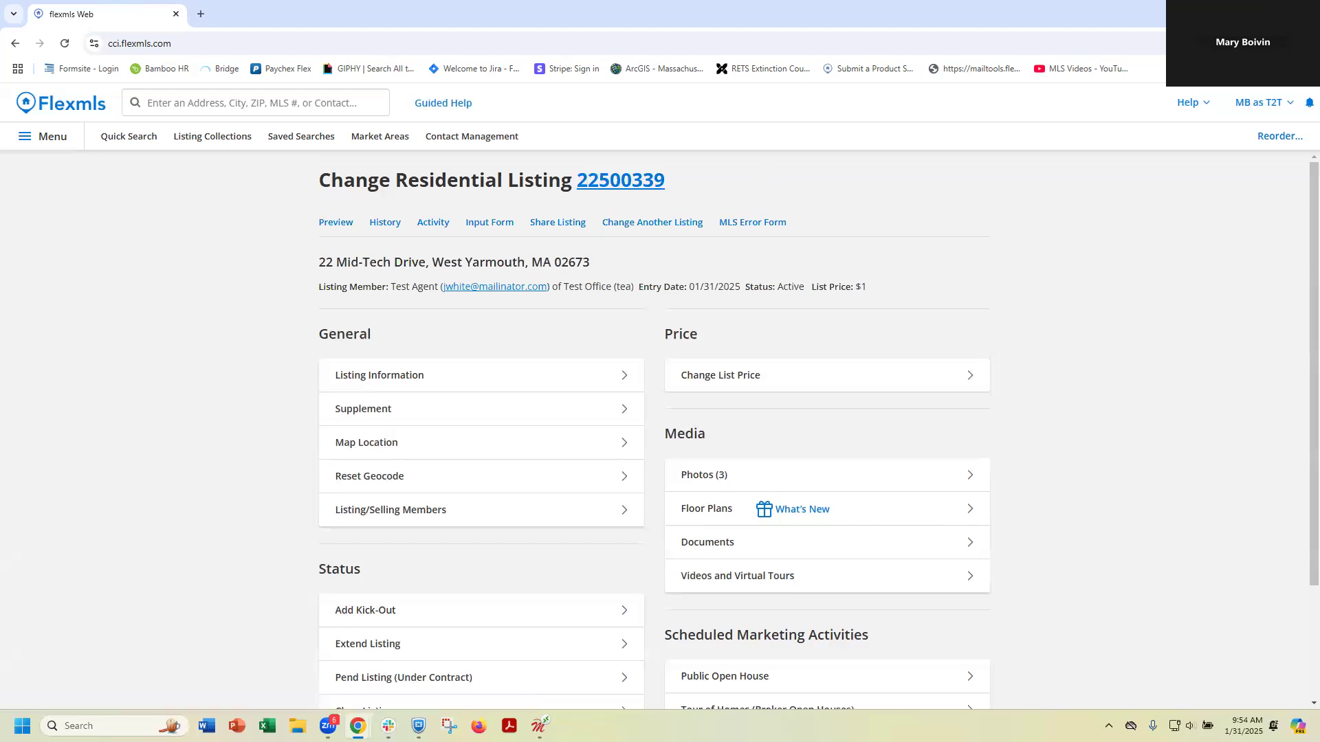